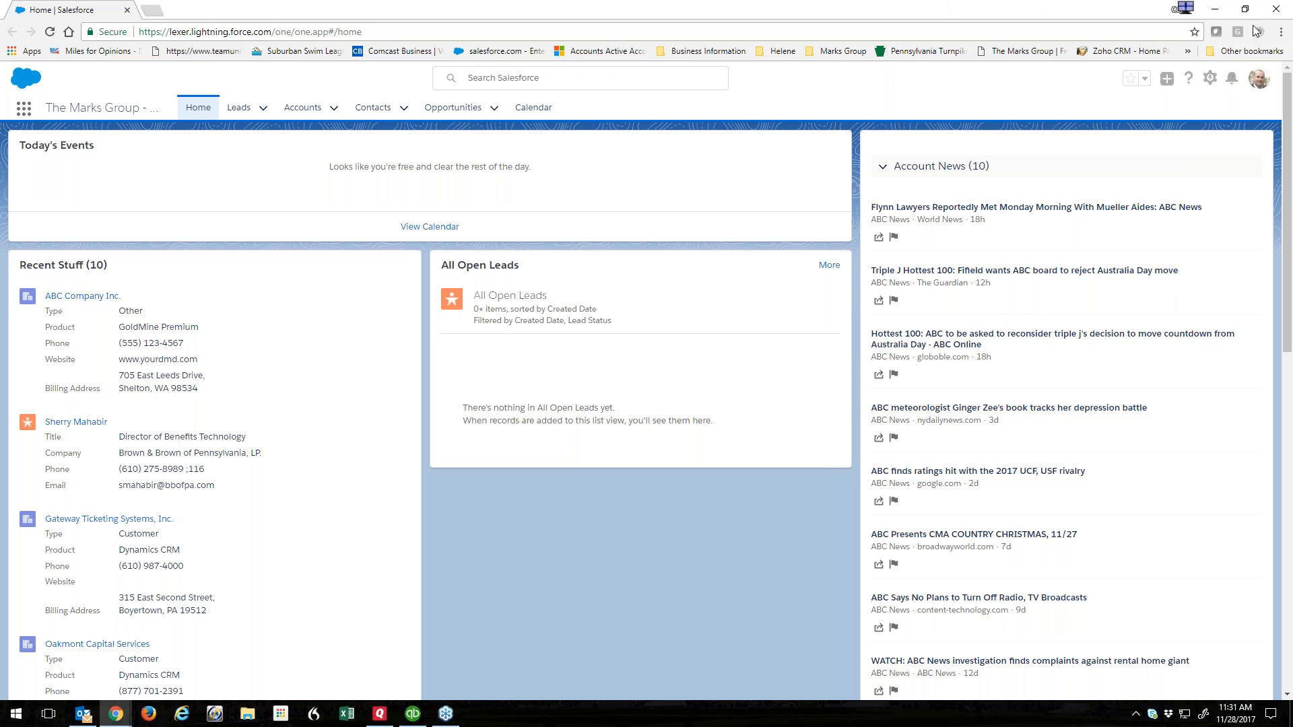
Reload the Lightning home page, then switch to Salesforce Classic from the profile menu.
{"action": "left_click", "coordinate": [198, 107]}
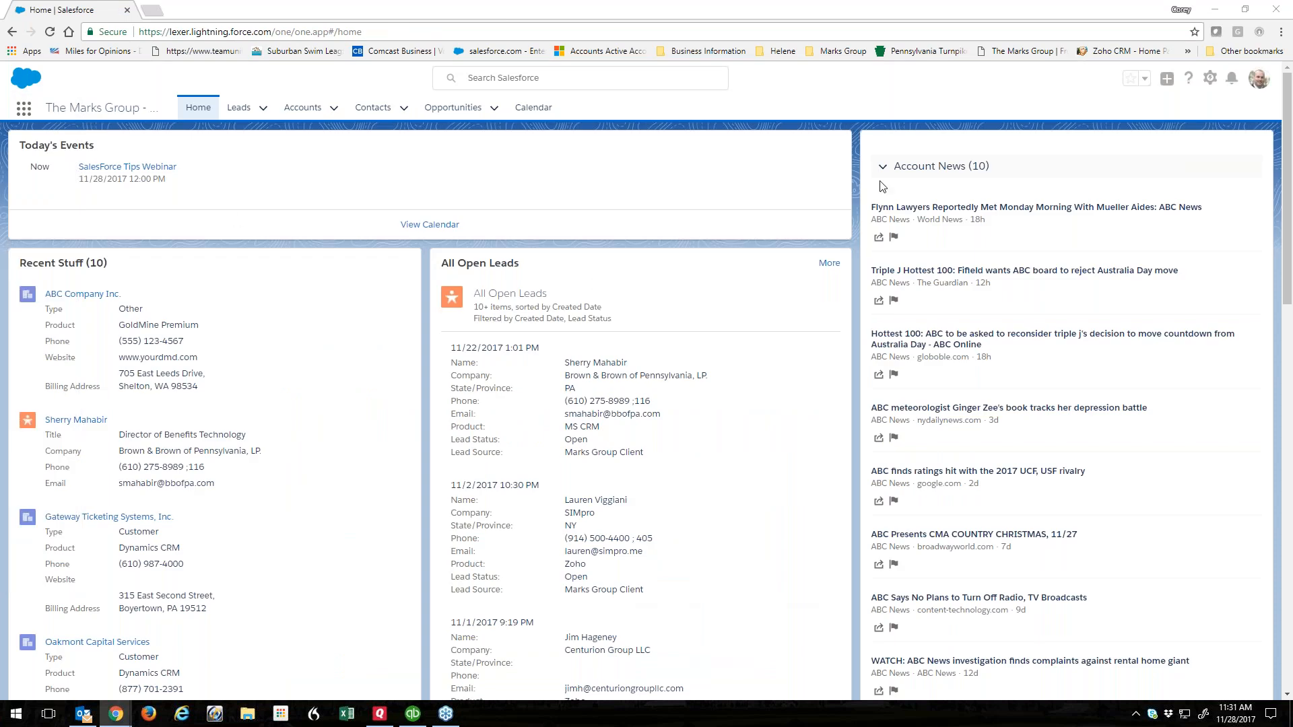
{"action": "scroll", "coordinate": [983, 209], "scroll_direction": "down", "scroll_amount": 2}
{"action": "scroll", "coordinate": [984, 209], "scroll_direction": "up", "scroll_amount": 2}
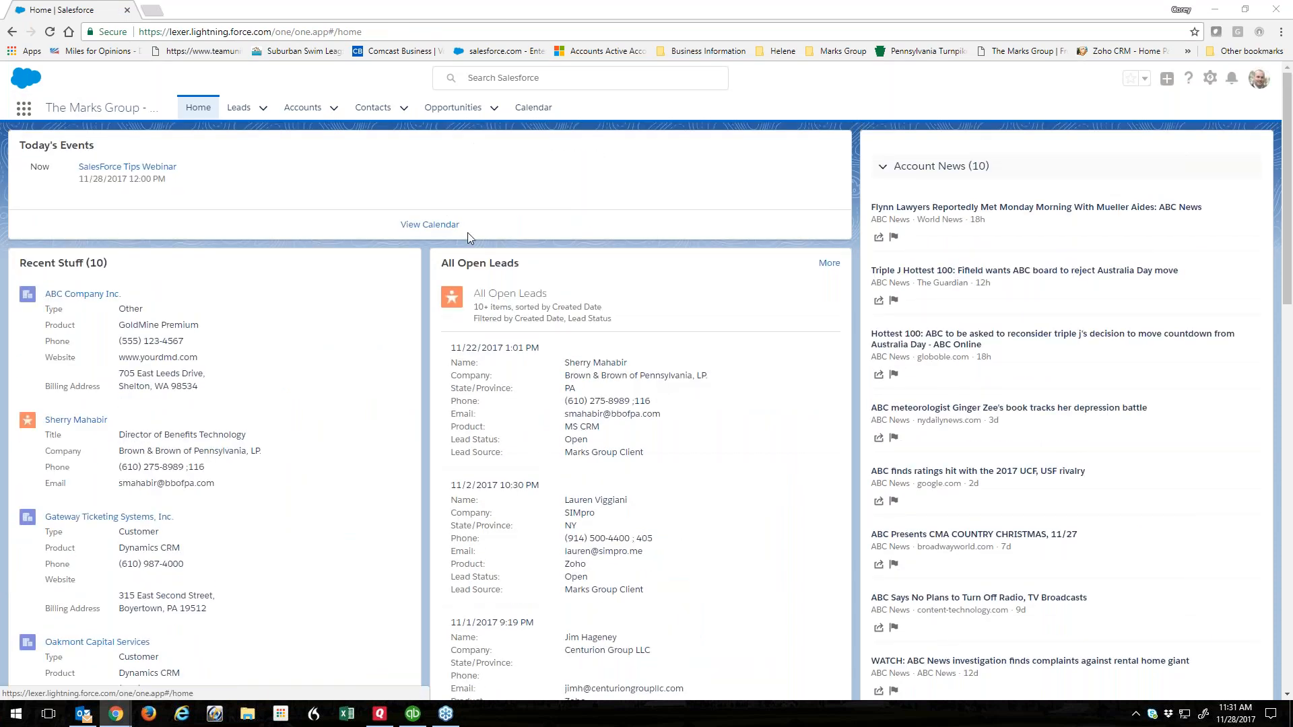
{"action": "left_click", "coordinate": [1257, 78]}
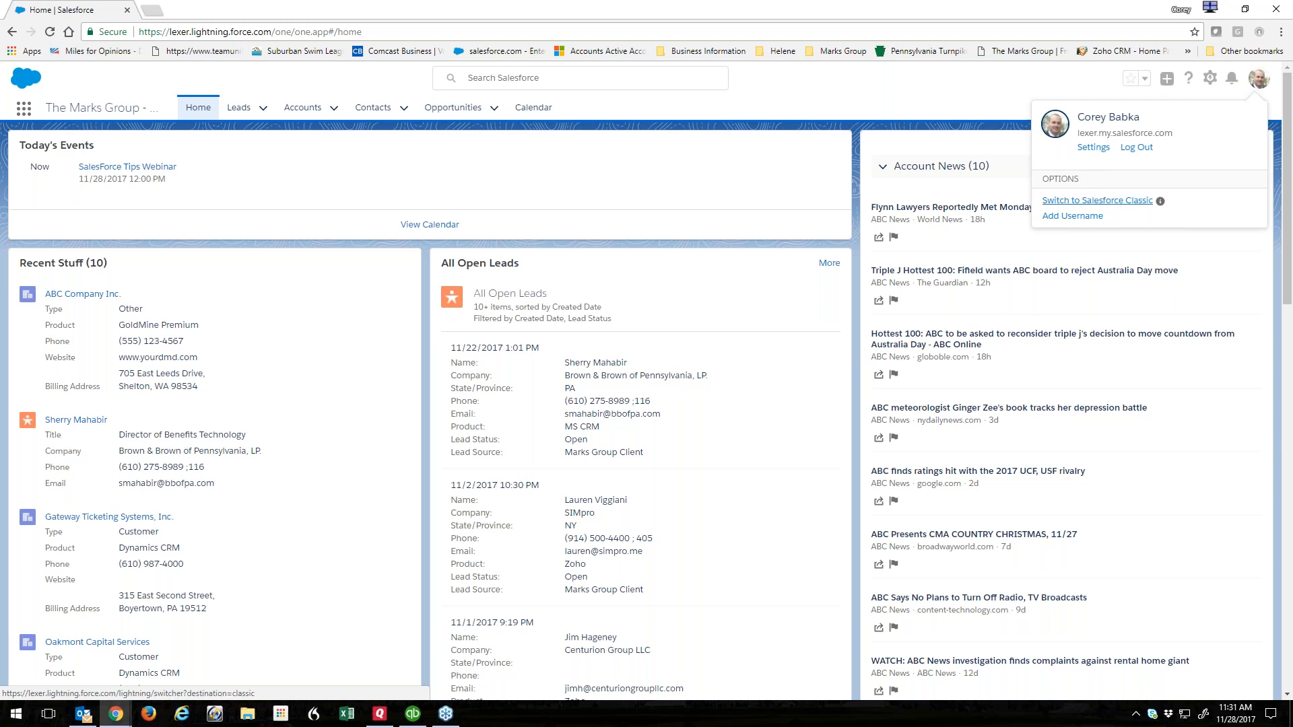
{"action": "left_click", "coordinate": [1093, 202]}
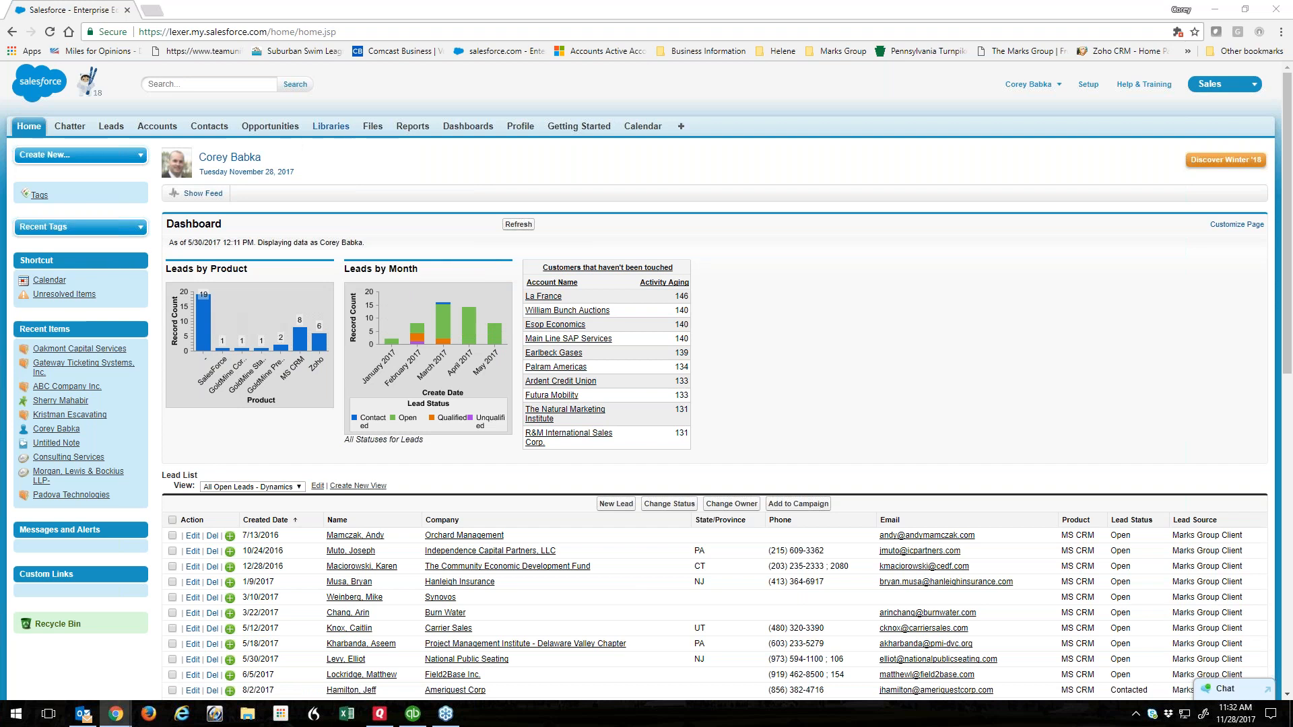
Open the Brown & Brown of Pennsylvania lead from Recent Items in the sidebar.
{"action": "left_click", "coordinate": [61, 401]}
{"action": "mouse_move", "coordinate": [541, 236]}
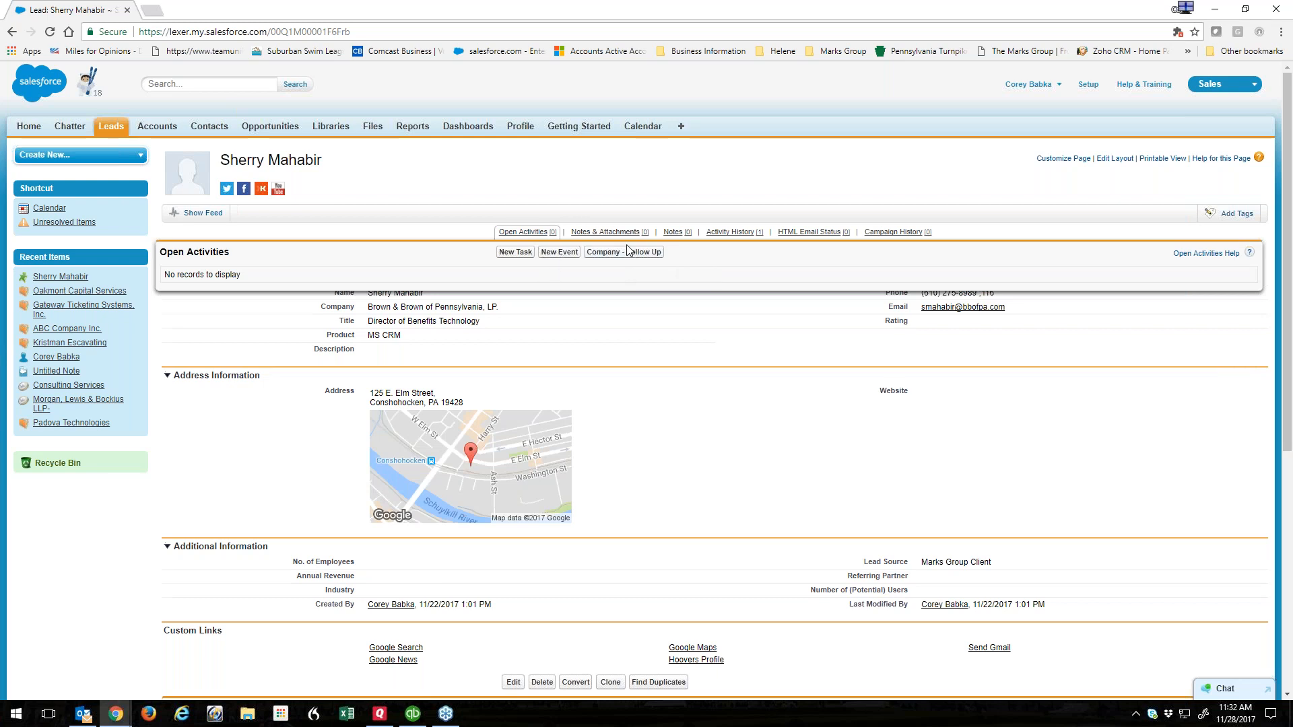
Preview a new task and the Company - Follow Up call log's pre-filled subject, discarding both.
{"action": "left_click", "coordinate": [515, 253]}
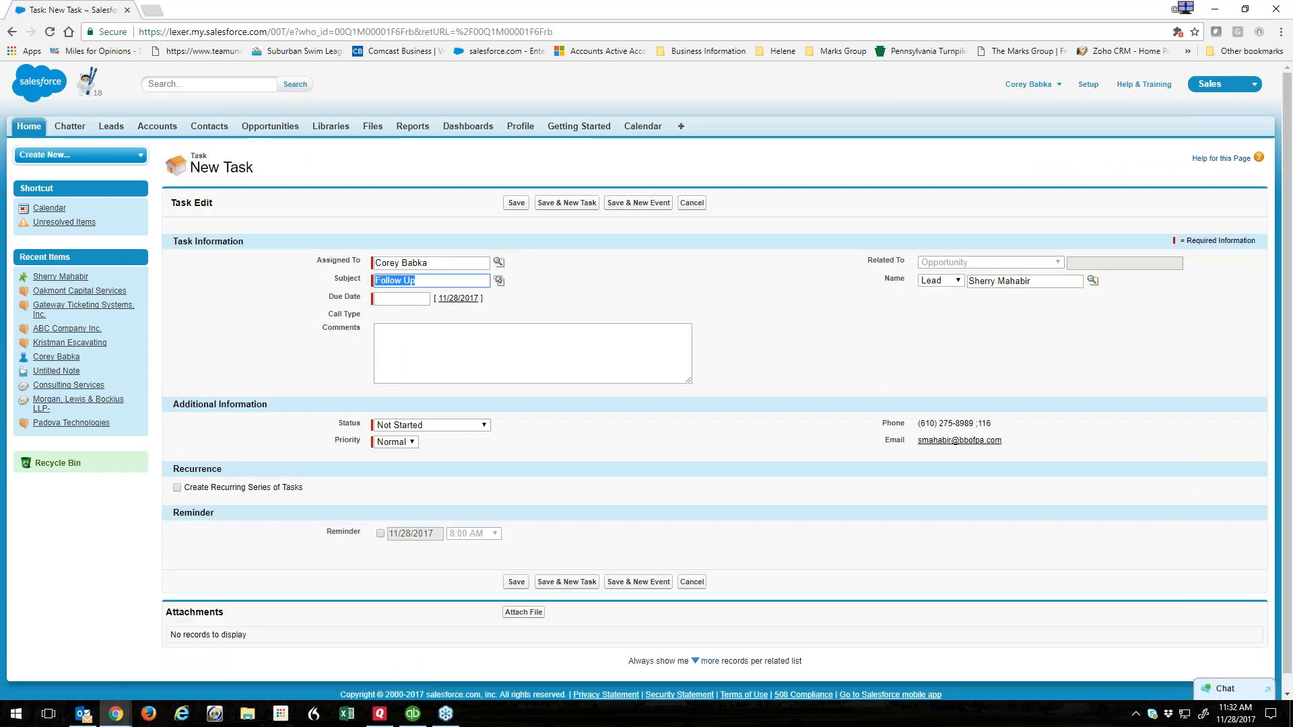
{"action": "left_click", "coordinate": [684, 203]}
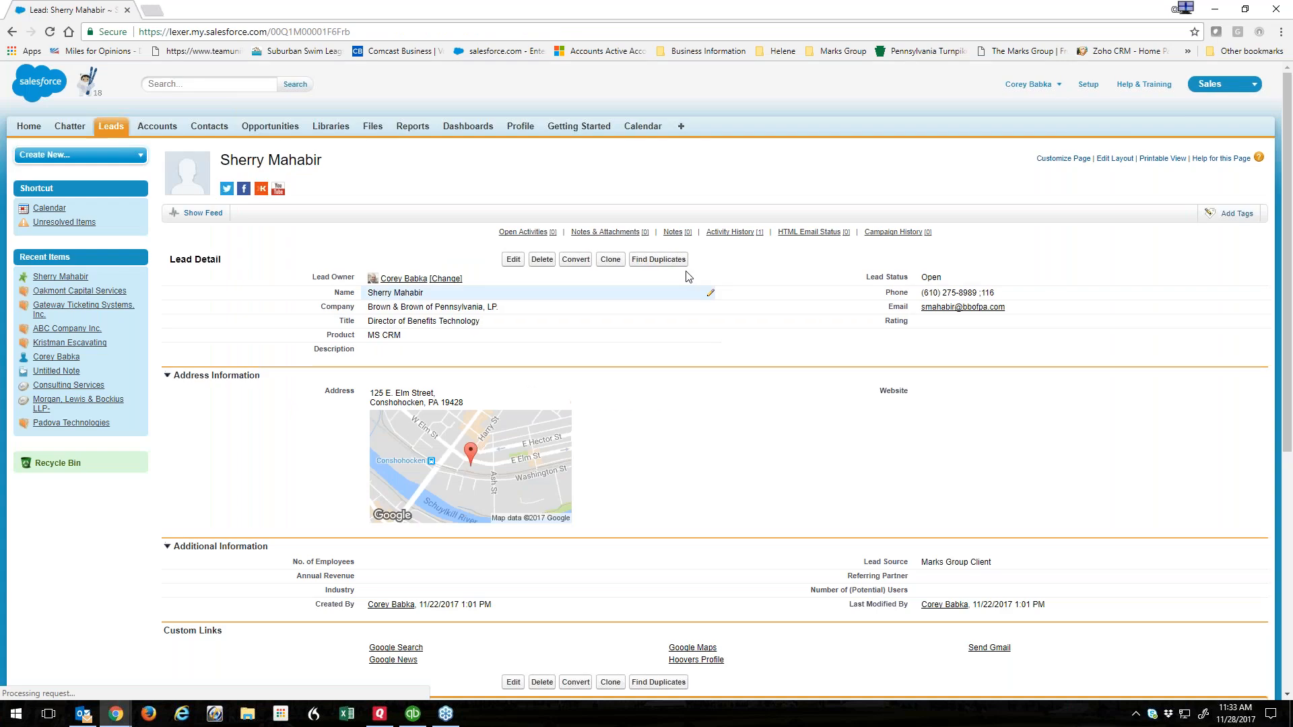
{"action": "left_click", "coordinate": [626, 253]}
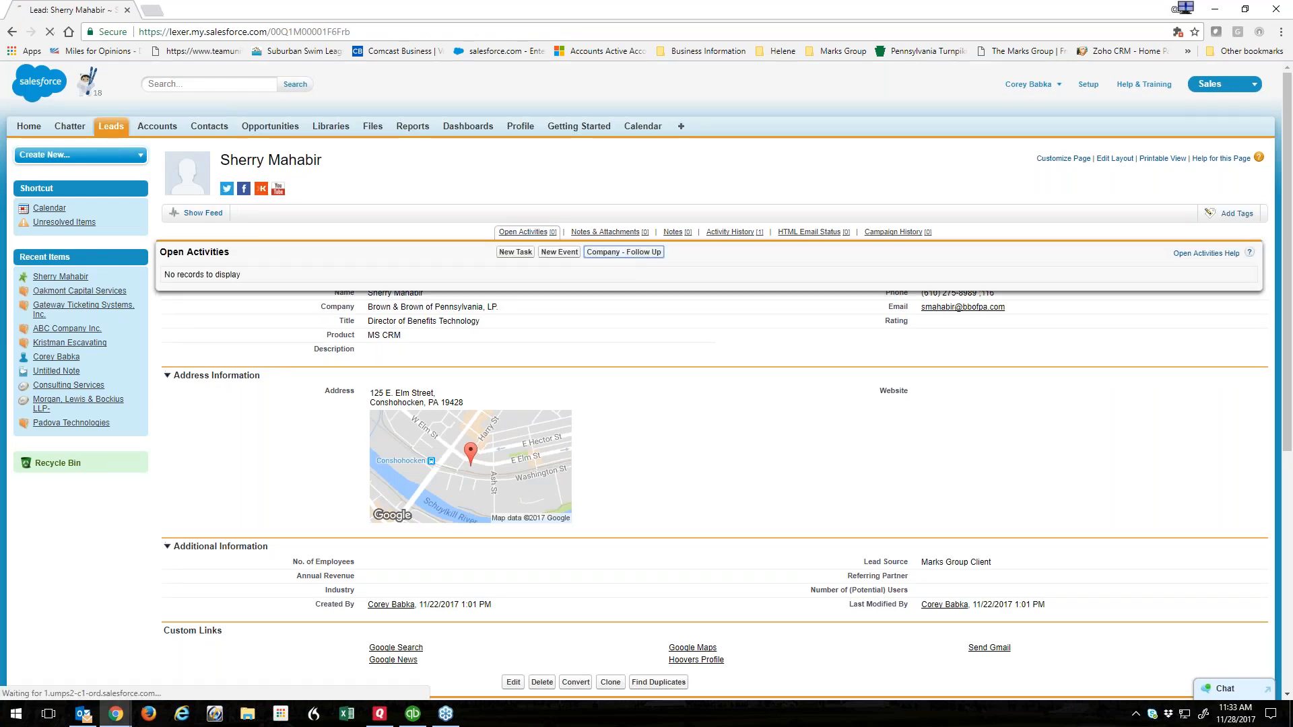
{"action": "left_click", "coordinate": [449, 281]}
{"action": "triple_click", "coordinate": [449, 281]}
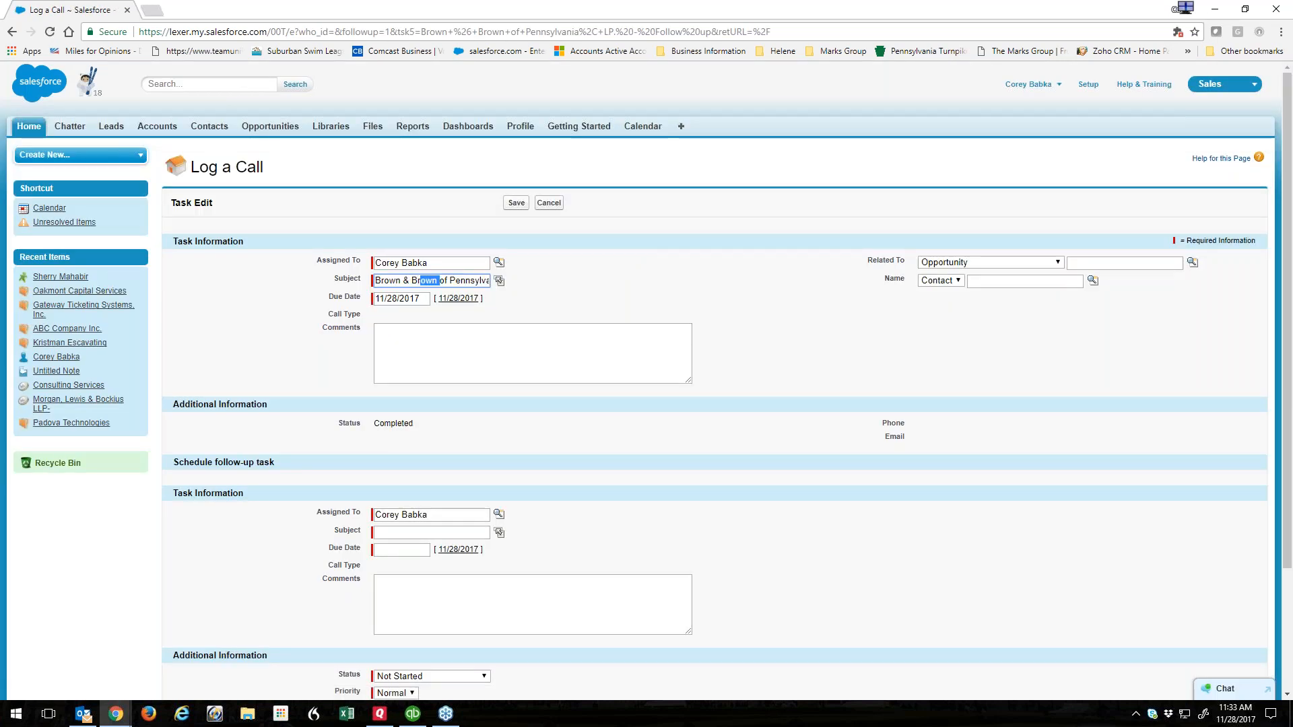
{"action": "left_click", "coordinate": [453, 281]}
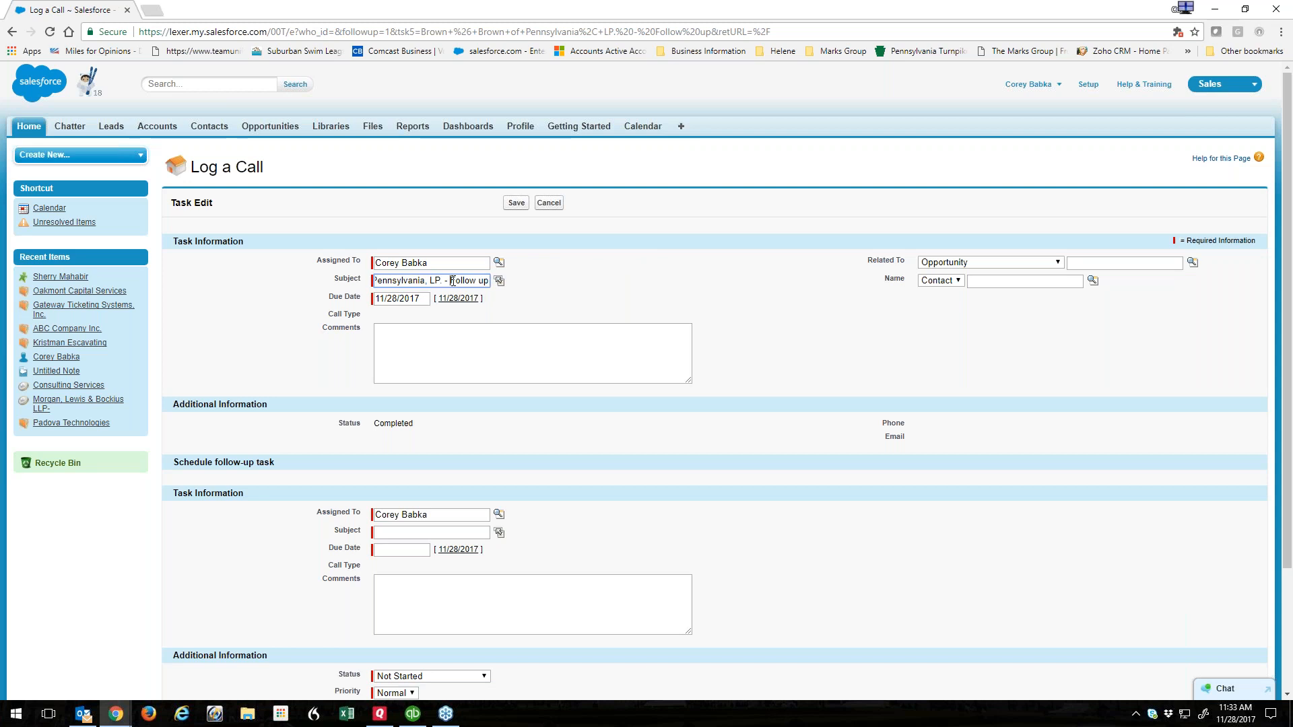
{"action": "left_click", "coordinate": [547, 203]}
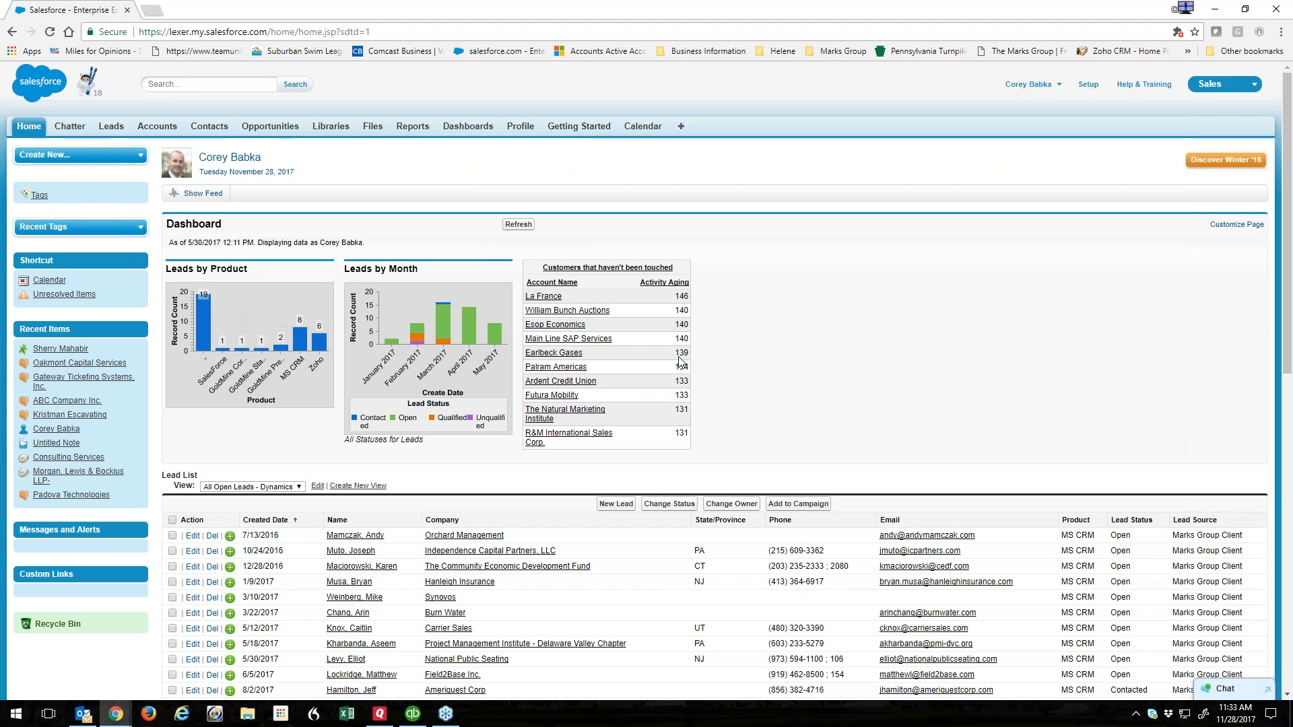
Search for 'abc' in the header and open the ABC Company account record.
{"action": "left_click", "coordinate": [166, 86]}
{"action": "type", "text": "a"}
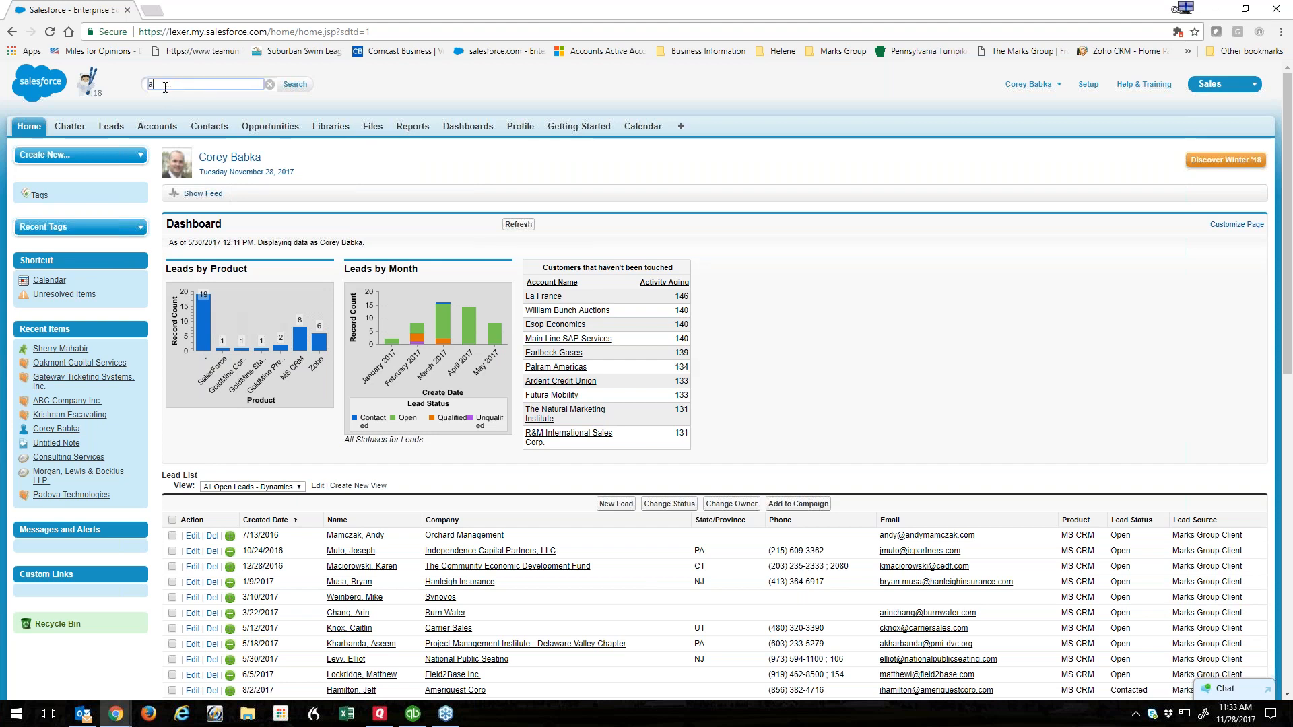
{"action": "type", "text": "bc"}
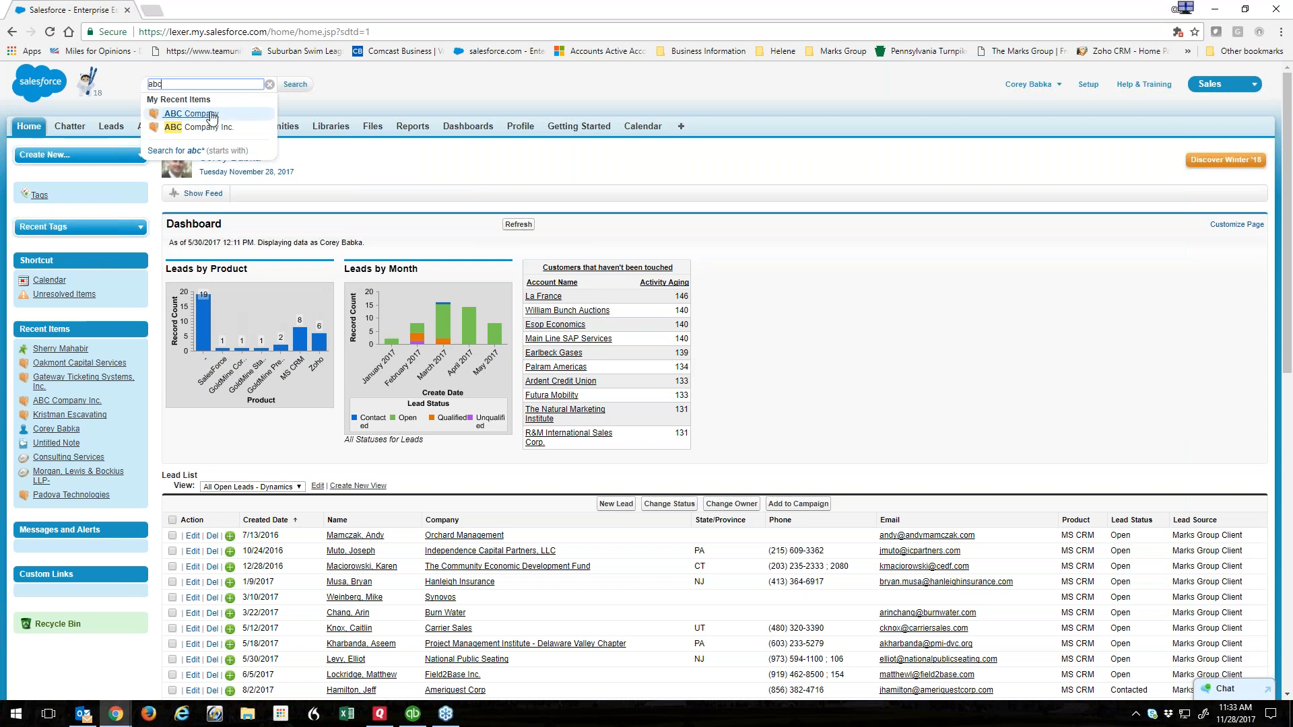
{"action": "left_click", "coordinate": [191, 113]}
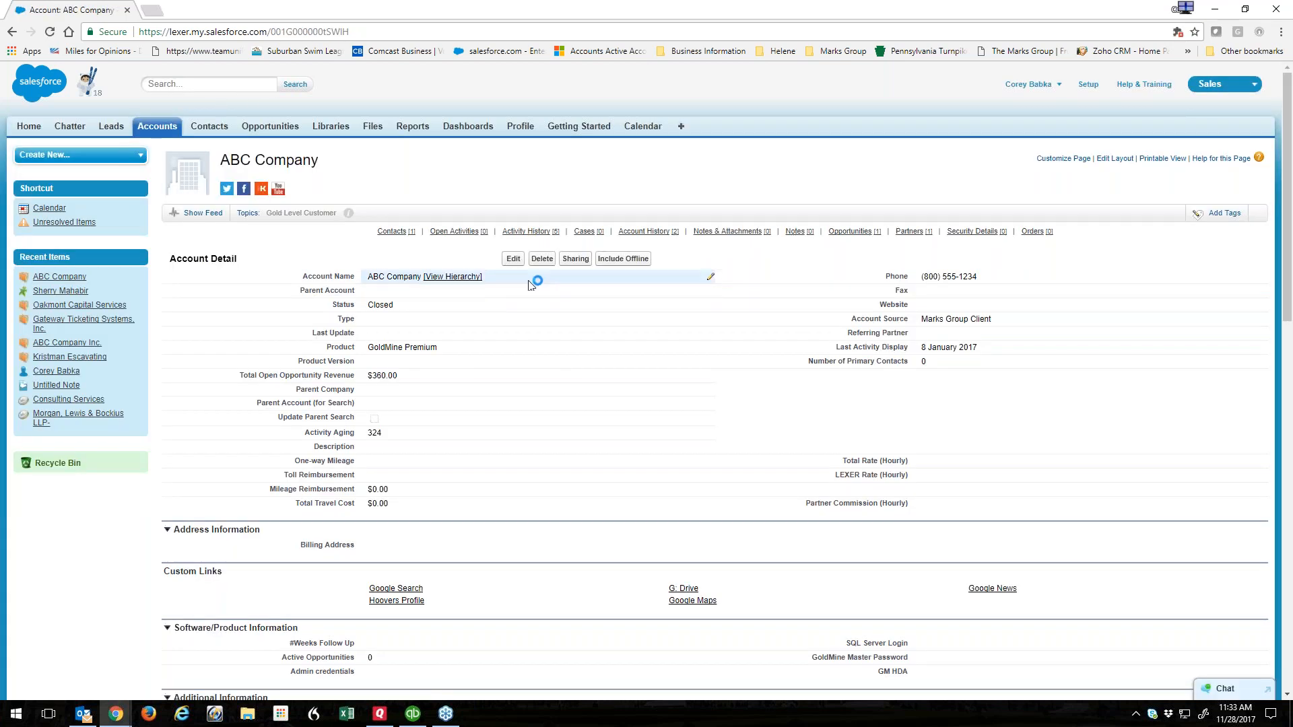
{"action": "mouse_move", "coordinate": [458, 233]}
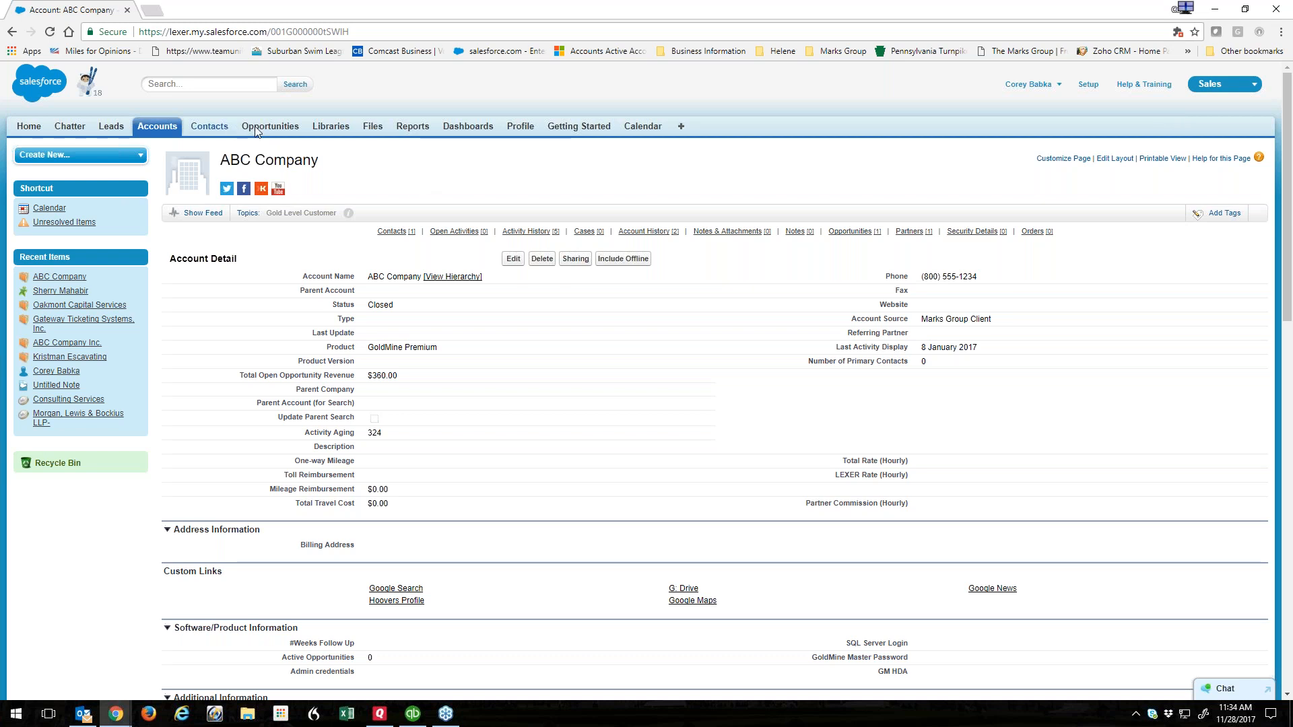
Open a recent contact, then go to Setup and filter Quick Find by 'activit'.
{"action": "left_click", "coordinate": [209, 126]}
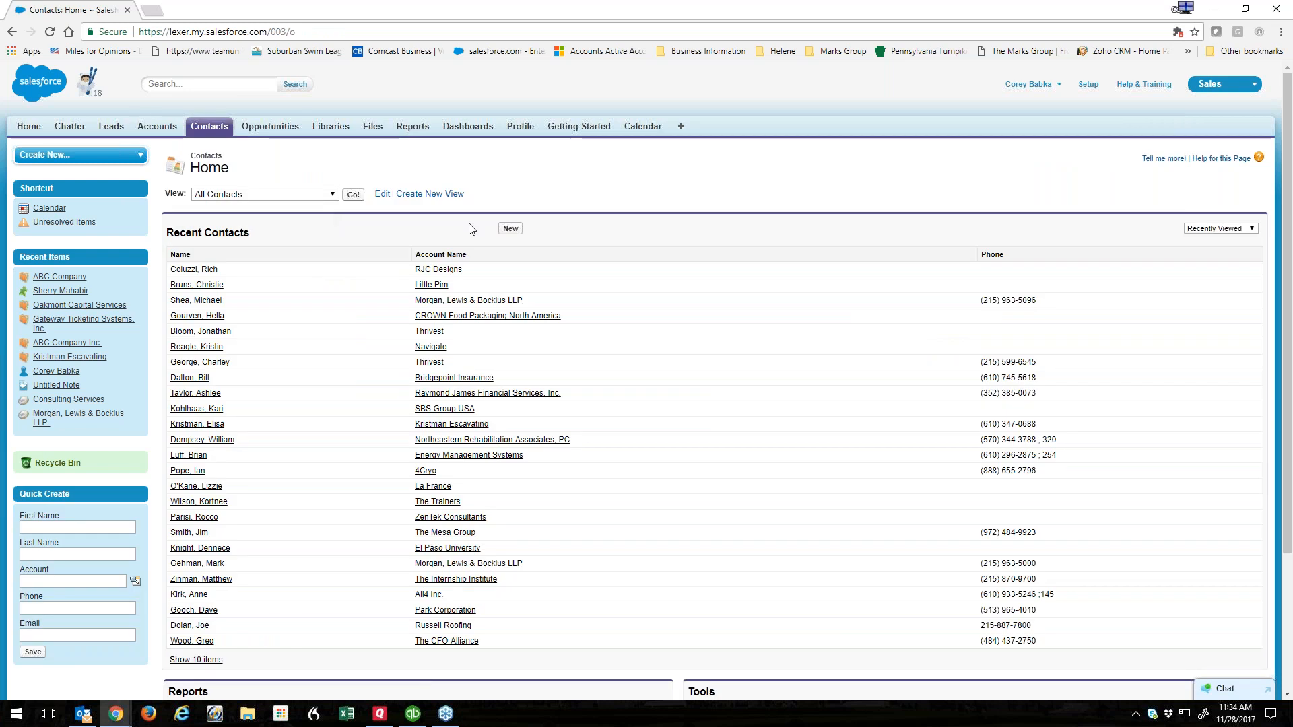
{"action": "left_click", "coordinate": [195, 269]}
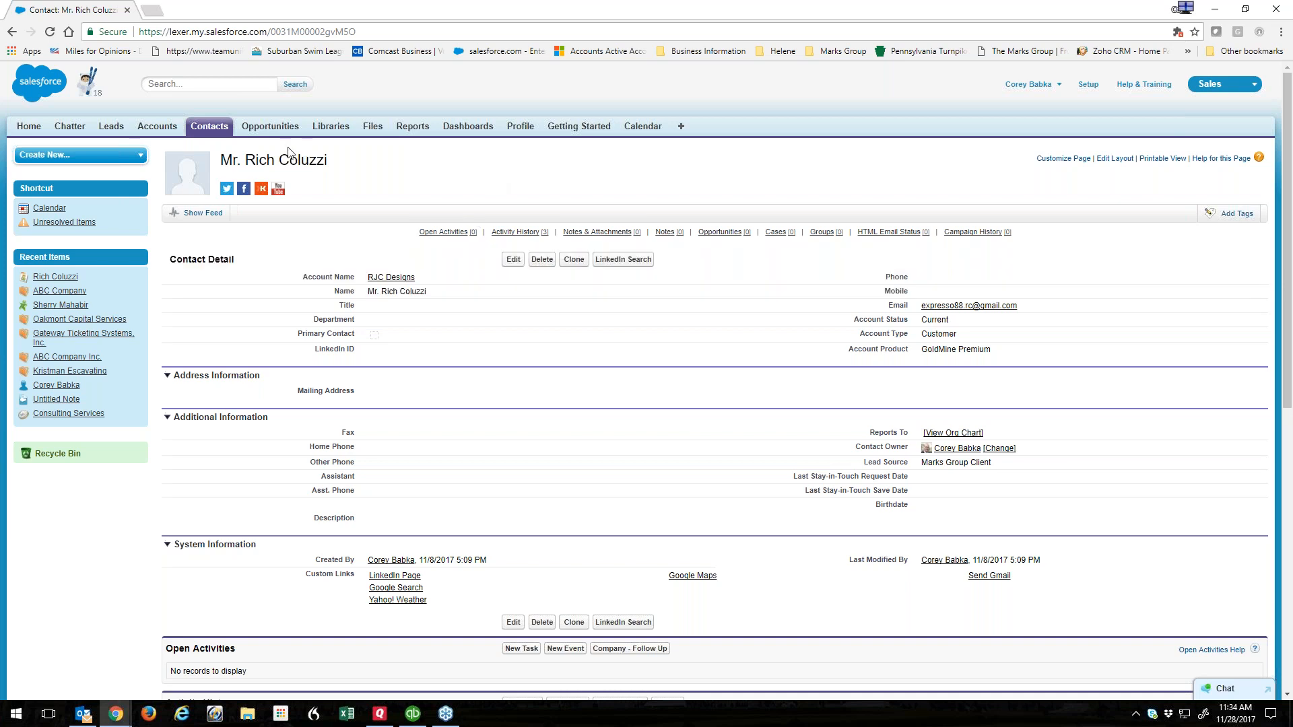
{"action": "left_click", "coordinate": [1087, 86]}
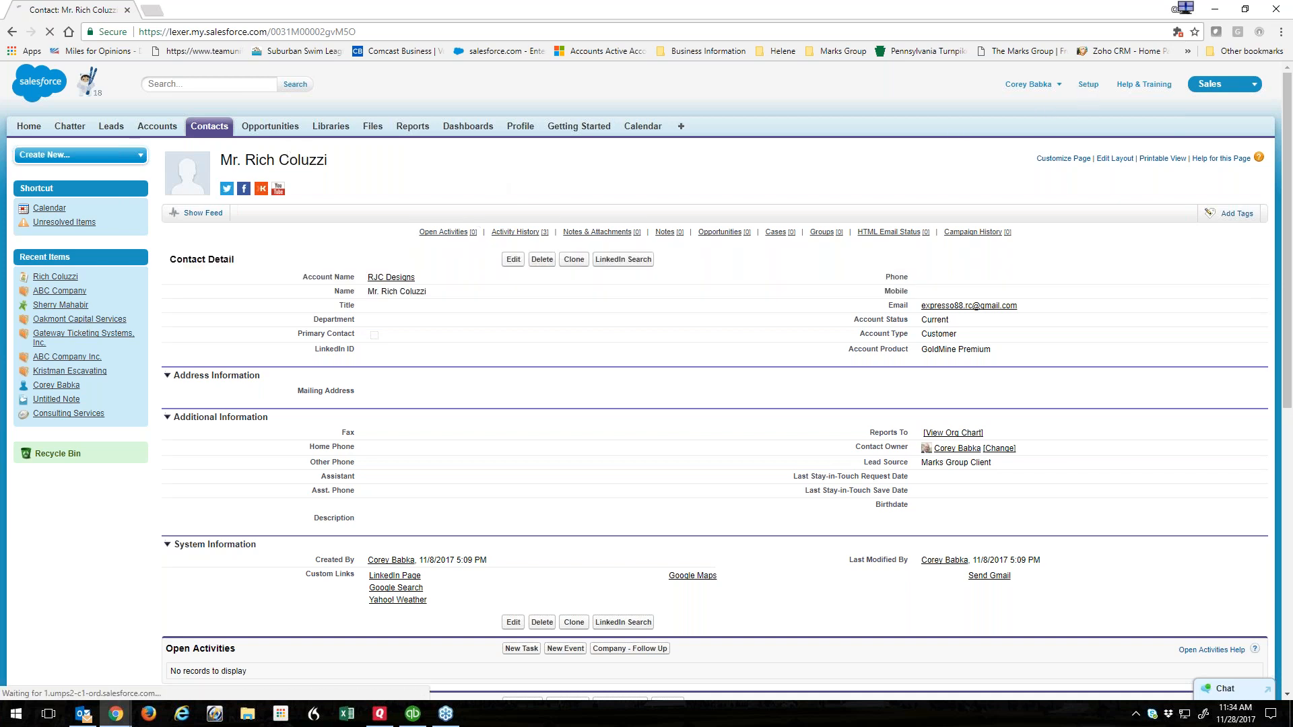
{"action": "left_click", "coordinate": [89, 156]}
{"action": "type", "text": "activit"}
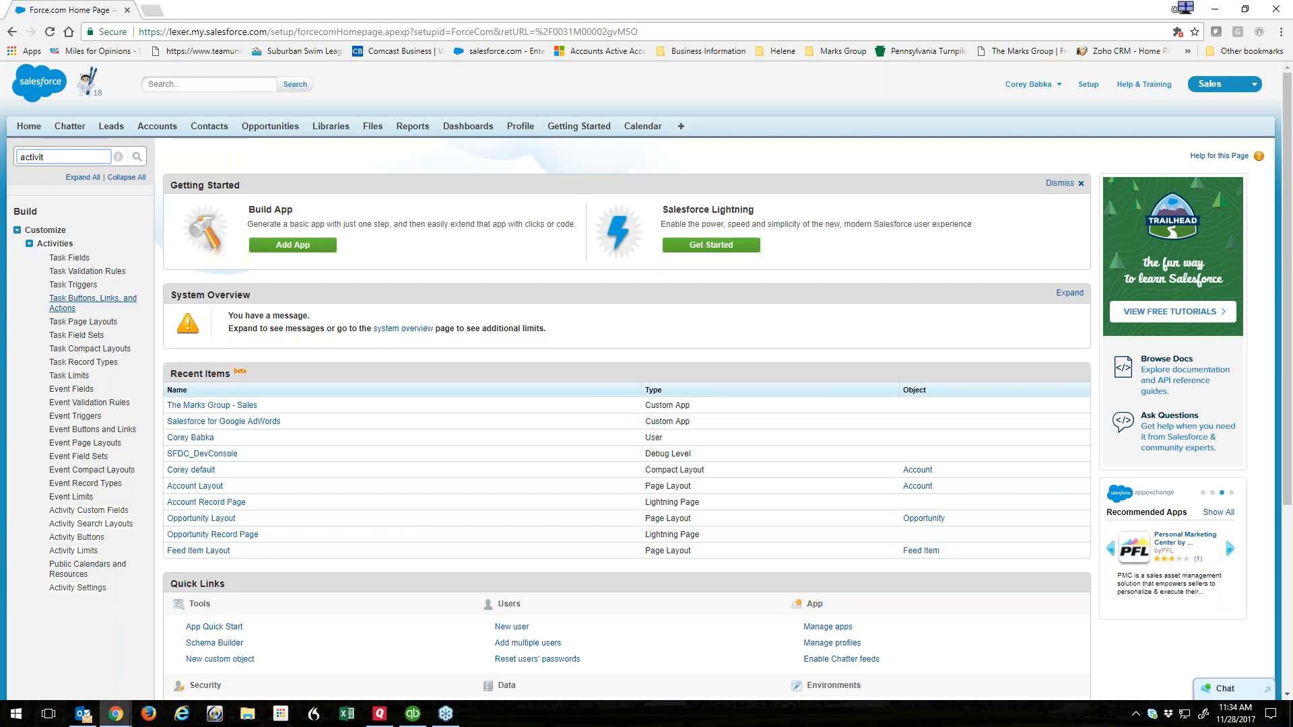
From Task Buttons, Links, and Actions, view Company - Follow Up and start a new button or link.
{"action": "left_click", "coordinate": [62, 305]}
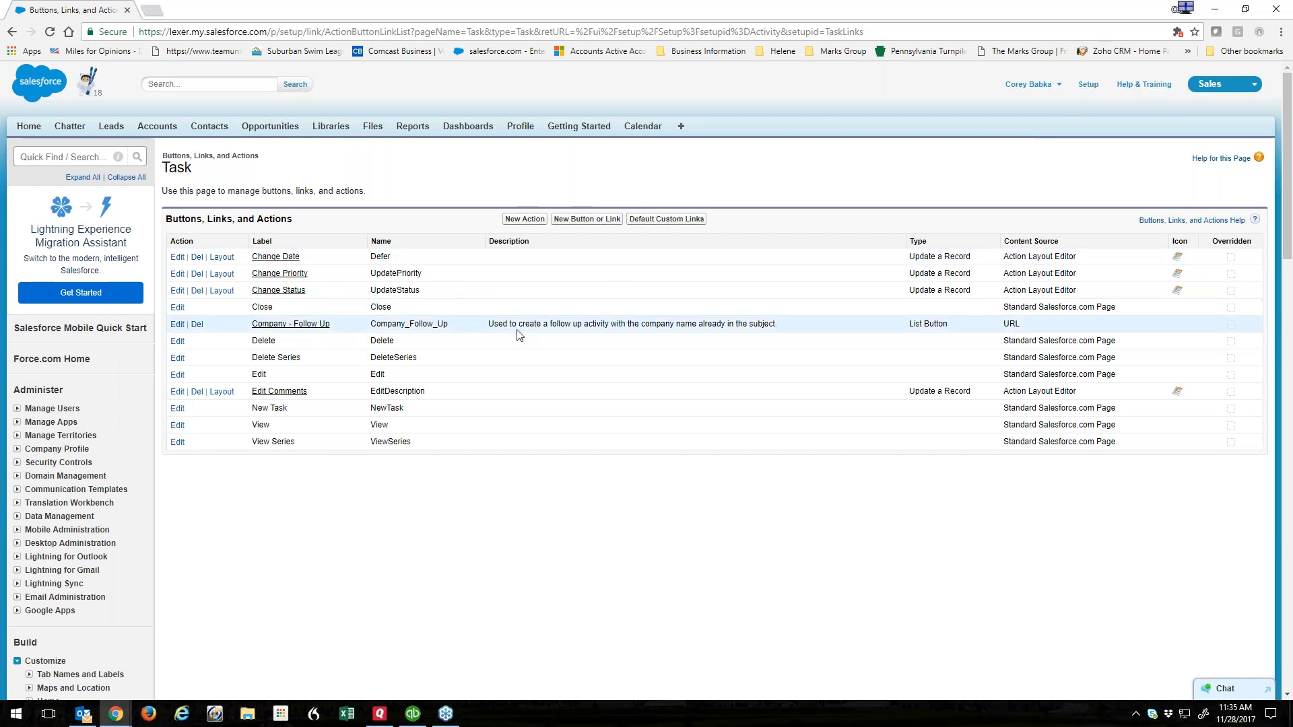
{"action": "left_click", "coordinate": [288, 325]}
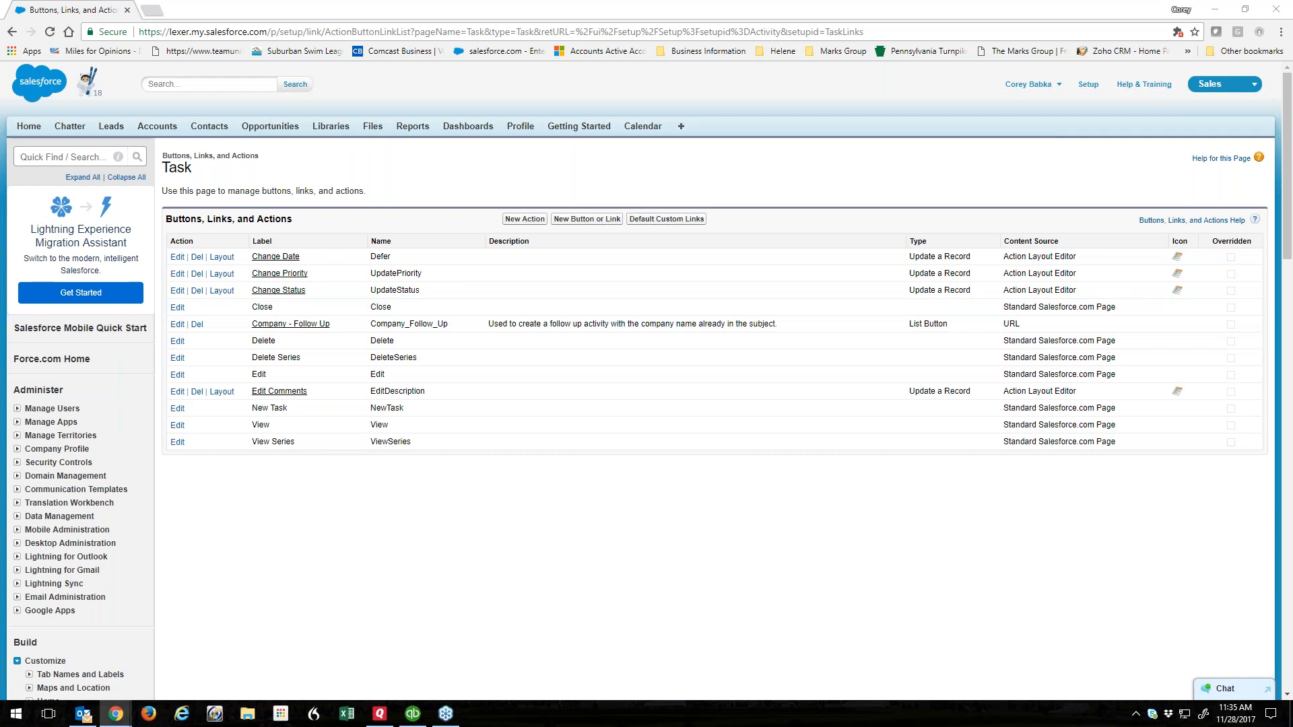
{"action": "left_click", "coordinate": [587, 219]}
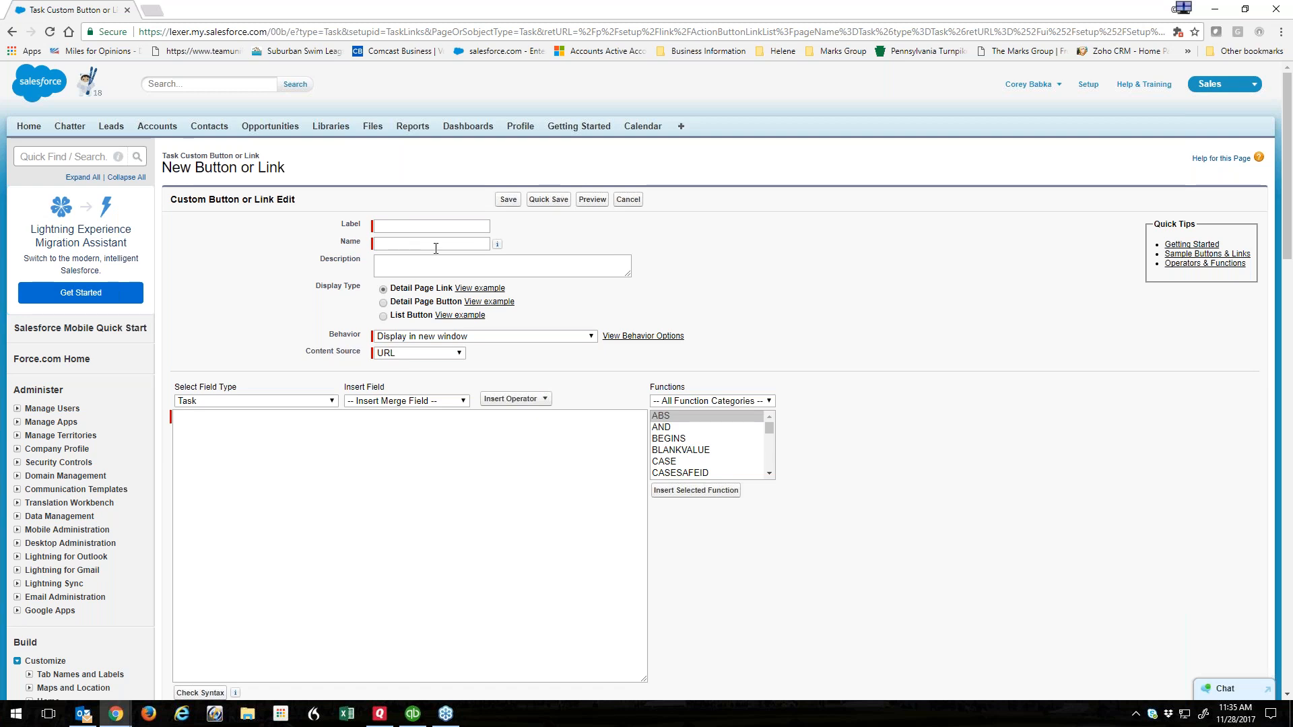
Paste the follow-up URL formula into the new button's formula area.
{"action": "left_click", "coordinate": [186, 421]}
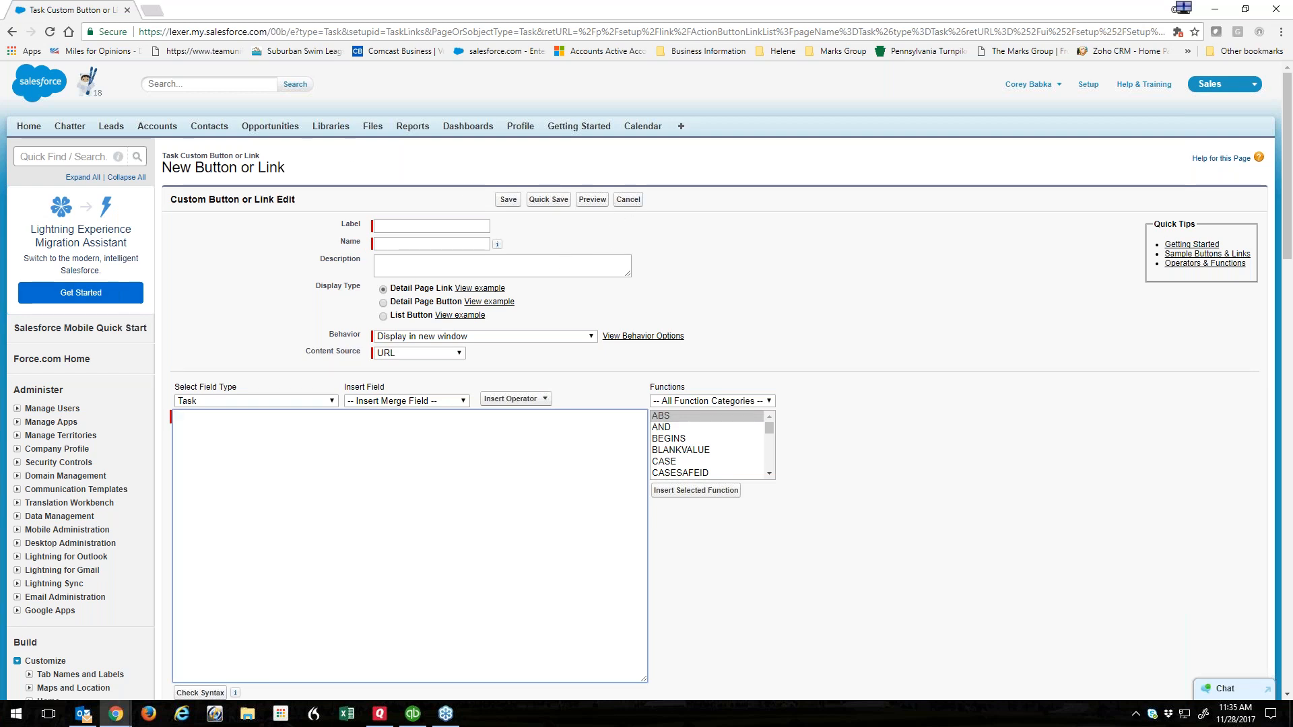
{"action": "left_click", "coordinate": [1183, 7]}
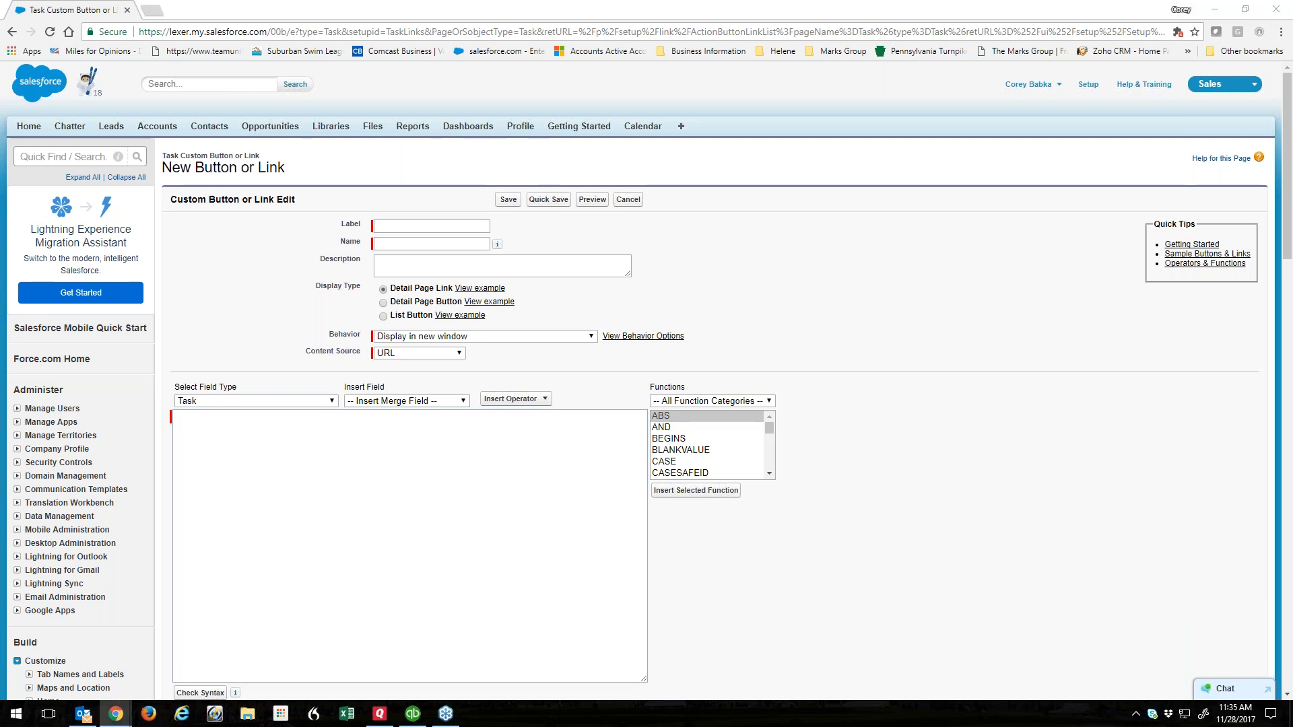
{"action": "right_click", "coordinate": [242, 449]}
{"action": "left_click", "coordinate": [274, 533]}
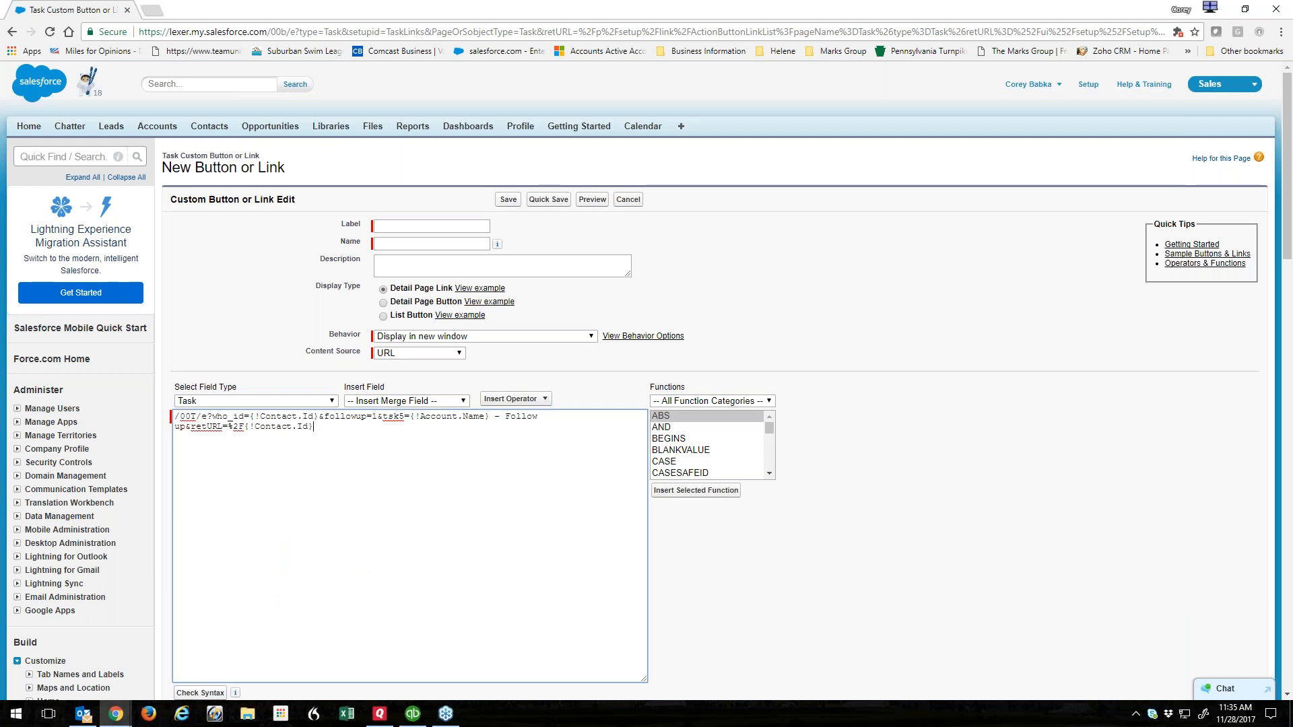
Review the {!Contact.Id} and {!Account.Name} merge fields, then cancel and open Company - Follow Up's details.
{"action": "left_click_drag", "start_coordinate": [272, 32], "coordinate": [1038, 32]}
{"action": "left_click", "coordinate": [355, 447]}
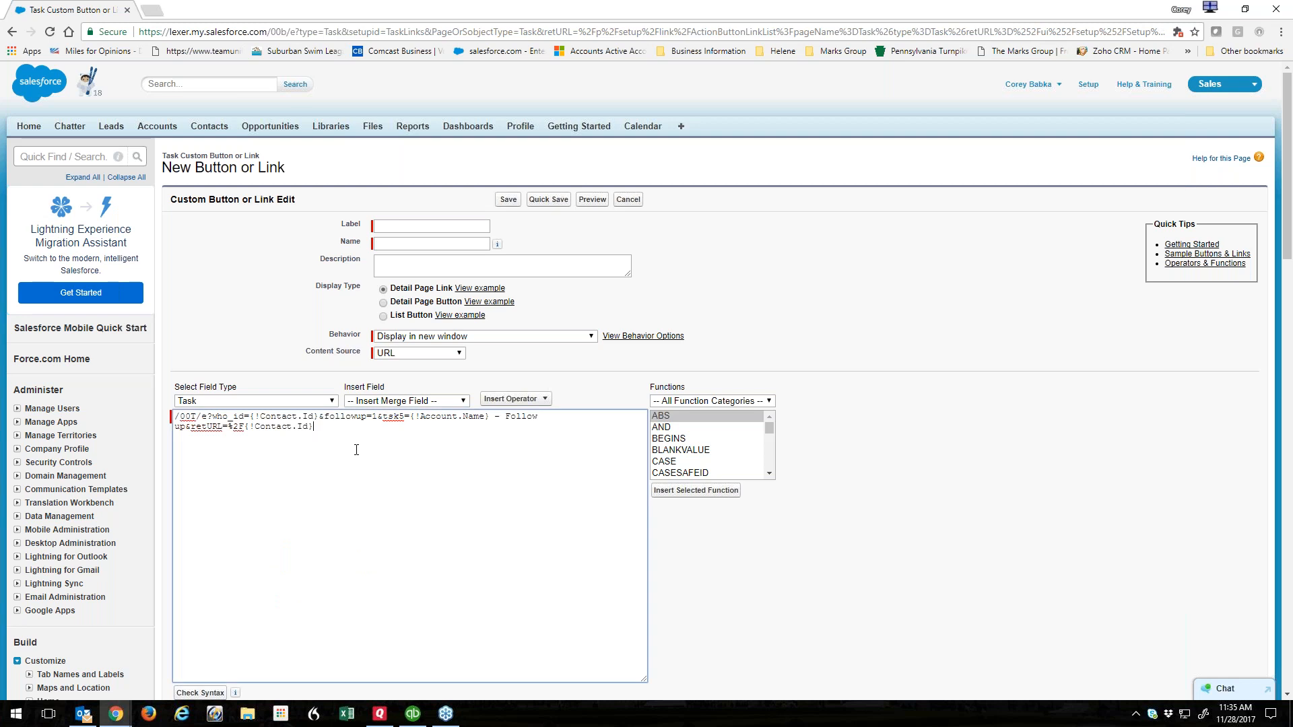
{"action": "left_click_drag", "start_coordinate": [252, 416], "coordinate": [322, 412]}
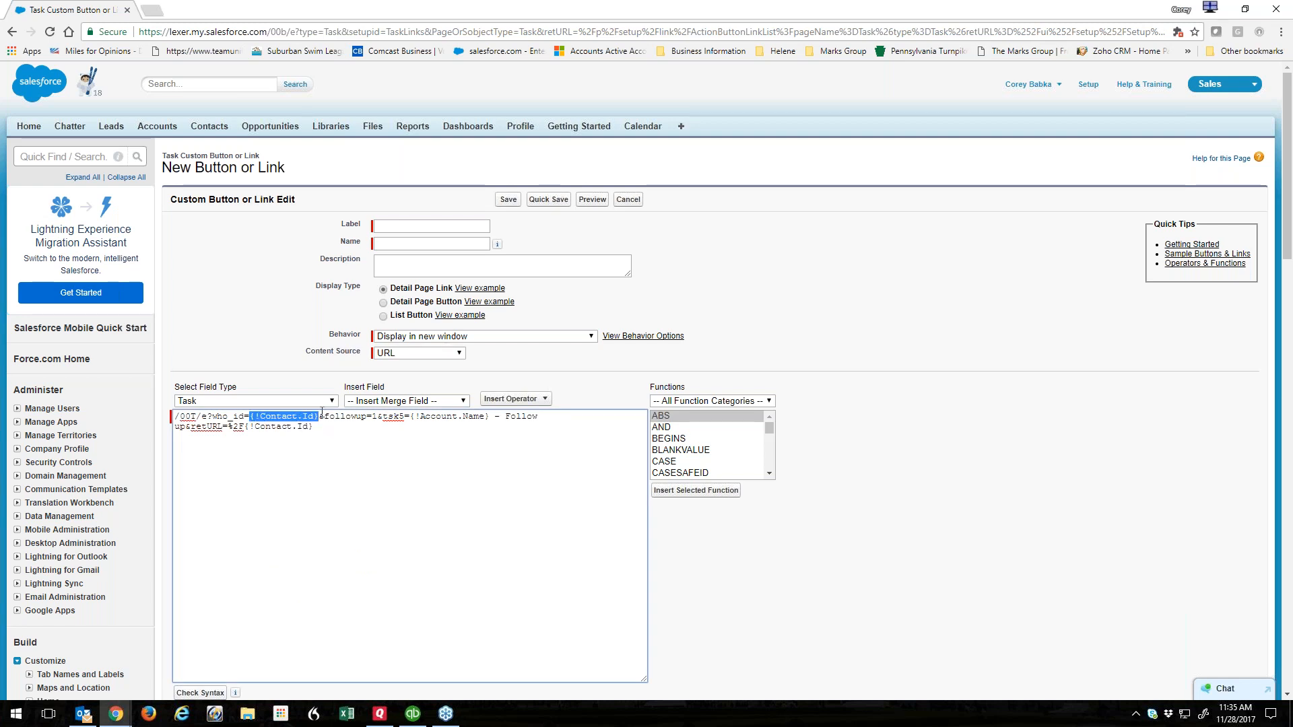
{"action": "left_click", "coordinate": [413, 416]}
{"action": "left_click", "coordinate": [490, 416], "text": "shift"}
{"action": "left_click", "coordinate": [478, 427]}
{"action": "left_click_drag", "start_coordinate": [245, 428], "coordinate": [315, 425]}
{"action": "left_click", "coordinate": [326, 427]}
{"action": "left_click", "coordinate": [629, 199]}
{"action": "left_click", "coordinate": [296, 324]}
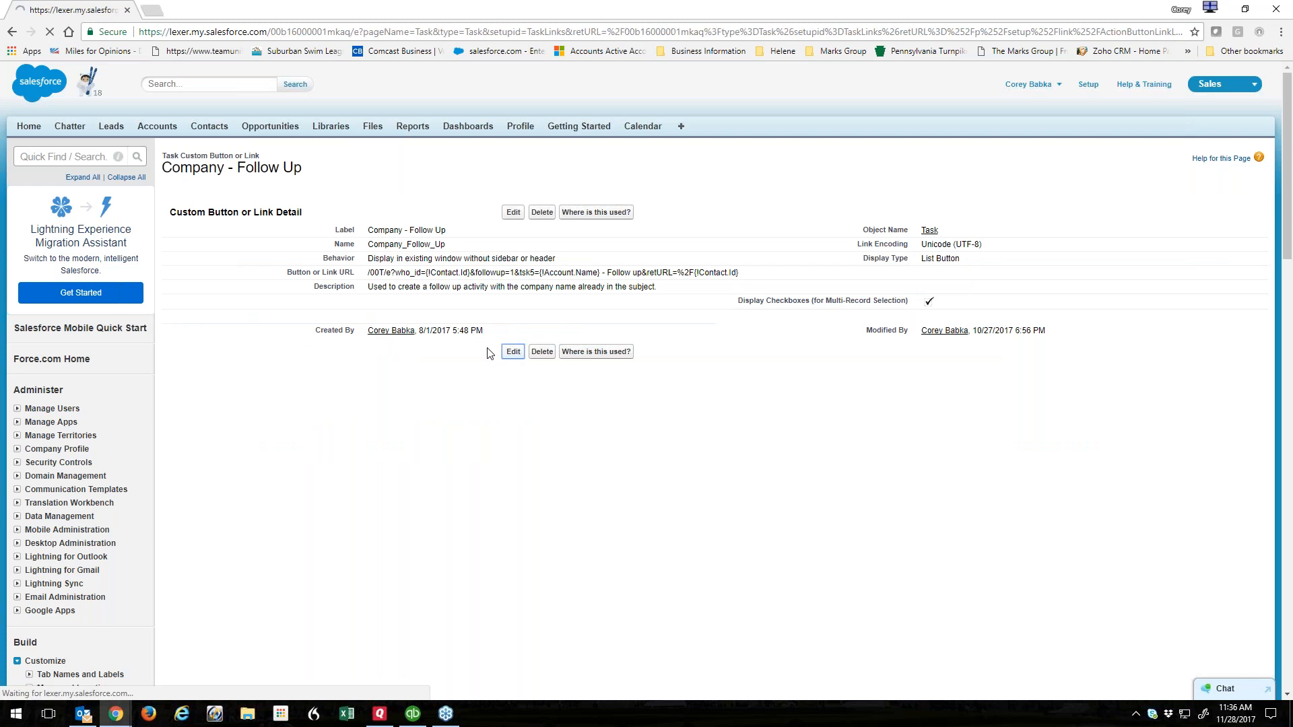
{"action": "left_click", "coordinate": [471, 245]}
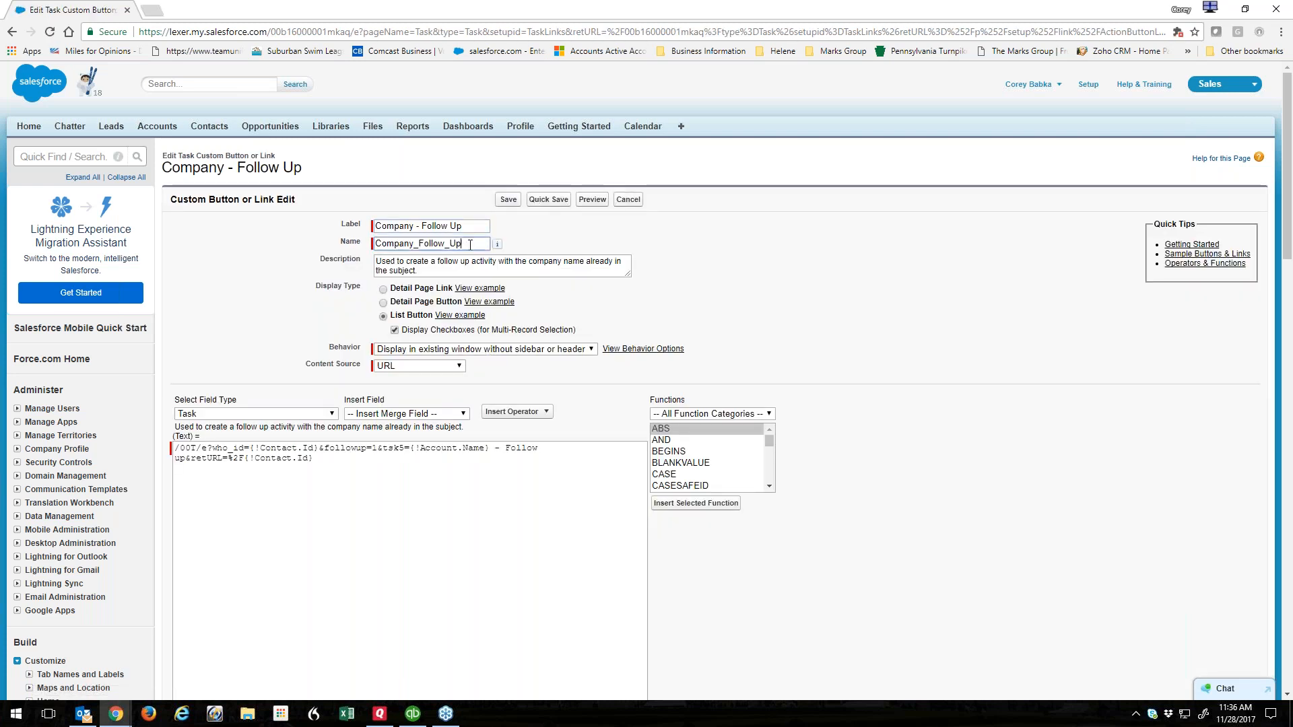
{"action": "left_click", "coordinate": [432, 274]}
{"action": "triple_click", "coordinate": [430, 272]}
{"action": "left_click", "coordinate": [430, 271]}
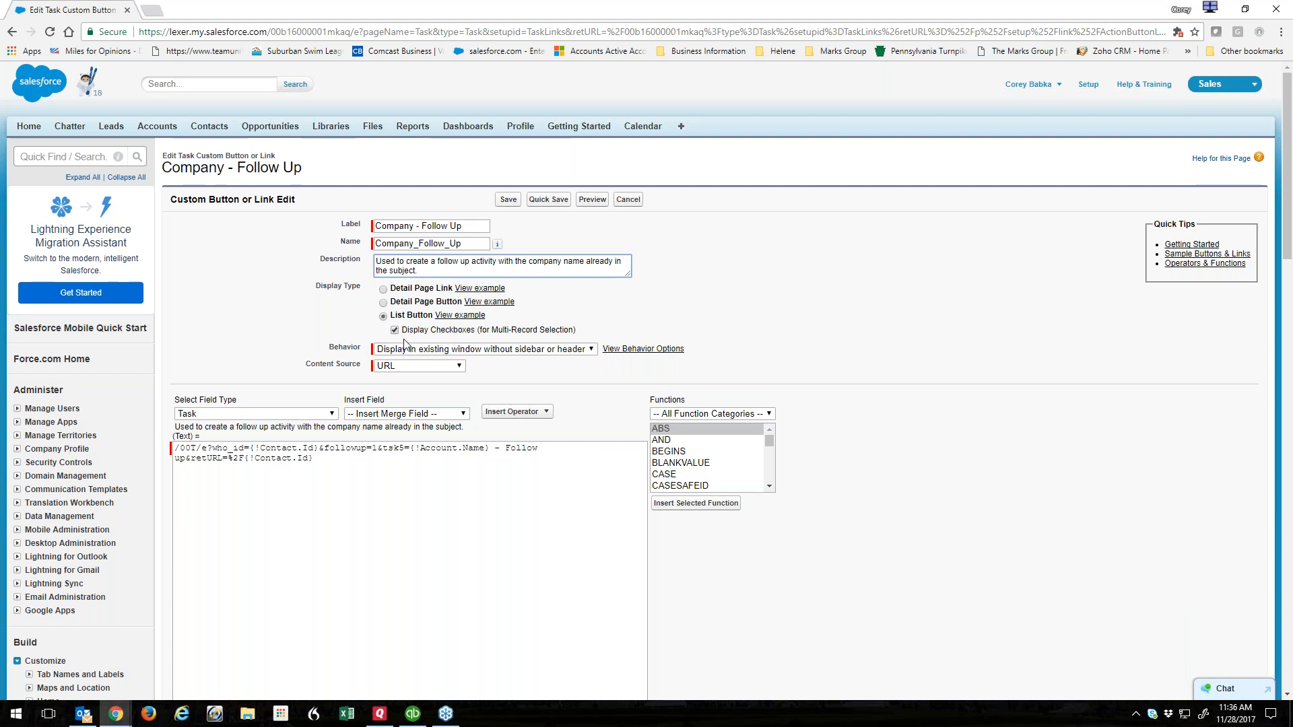
{"action": "left_click", "coordinate": [488, 353]}
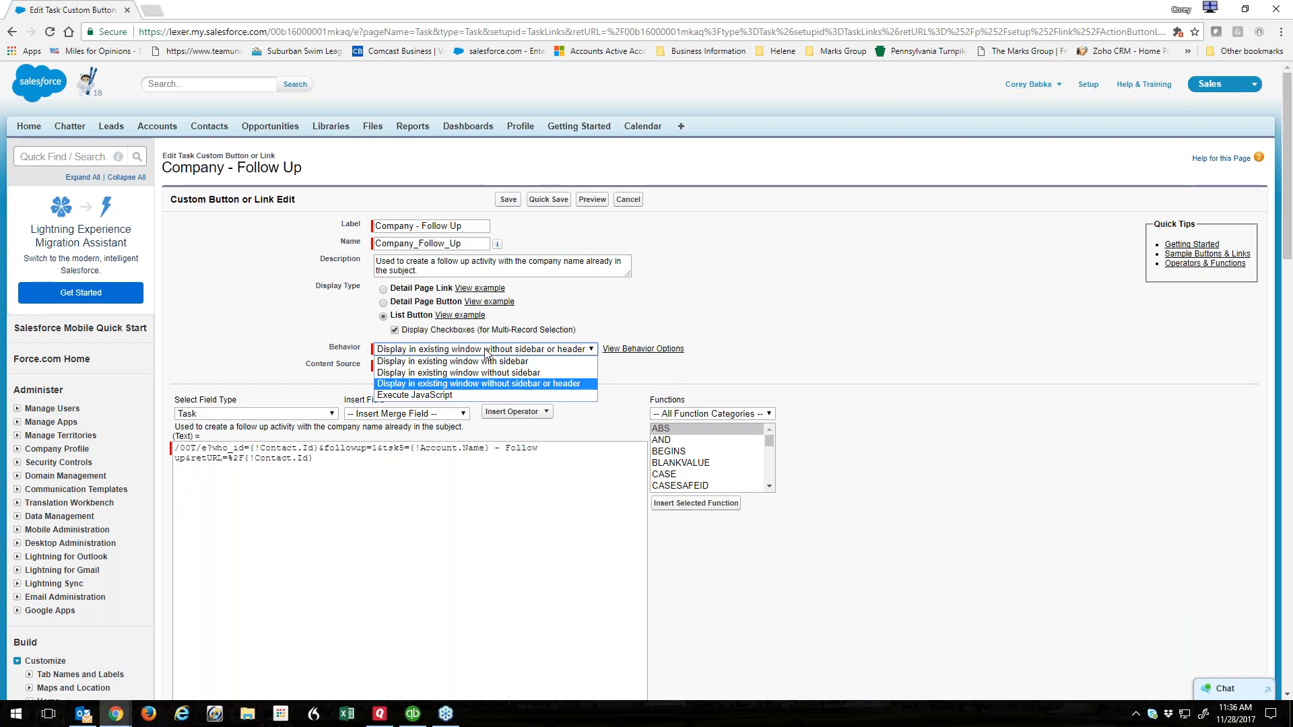
{"action": "left_click", "coordinate": [275, 319]}
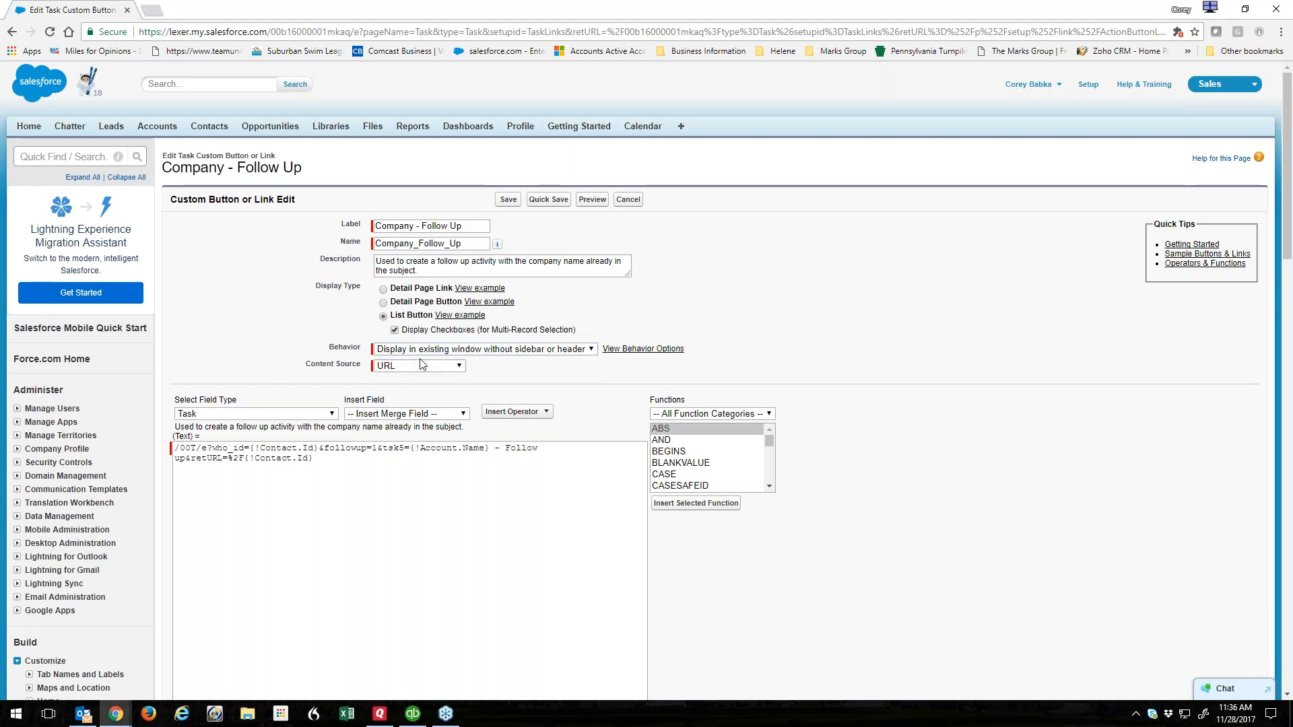
{"action": "left_click", "coordinate": [327, 474]}
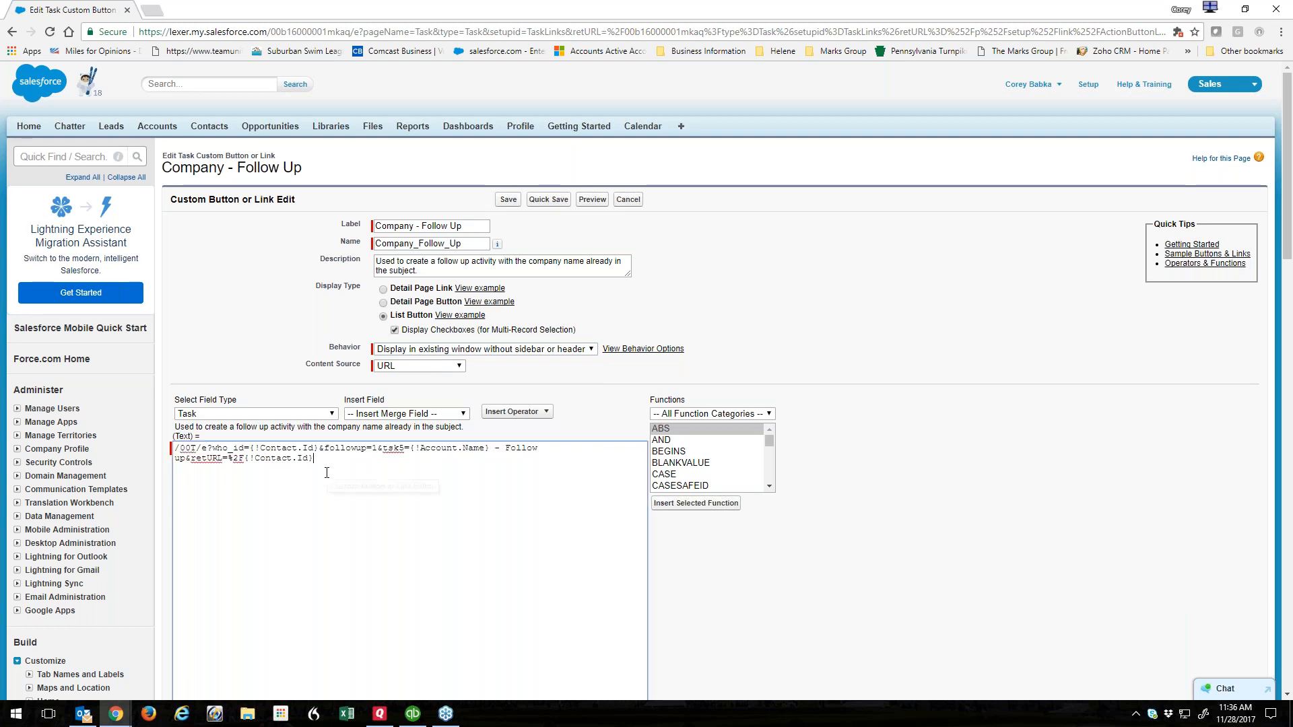
{"action": "scroll", "coordinate": [283, 353], "scroll_direction": "down", "scroll_amount": 2}
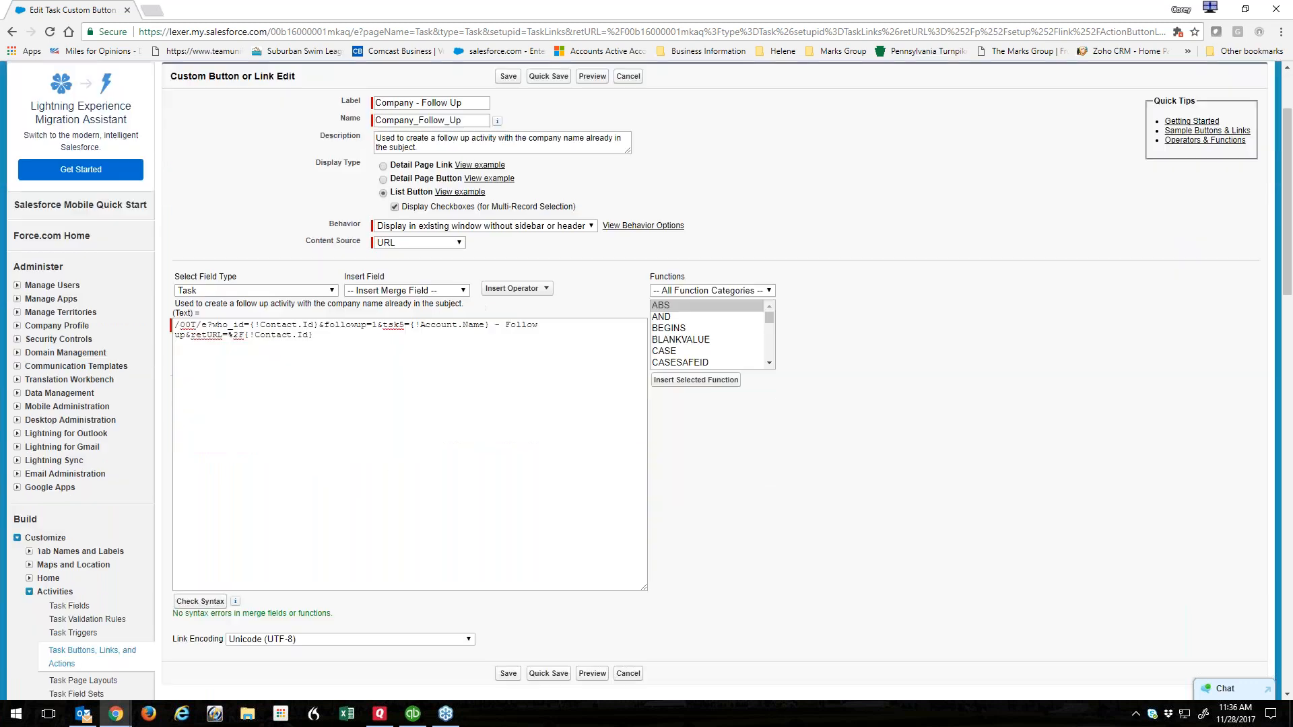
{"action": "scroll", "coordinate": [402, 261], "scroll_direction": "down", "scroll_amount": 1}
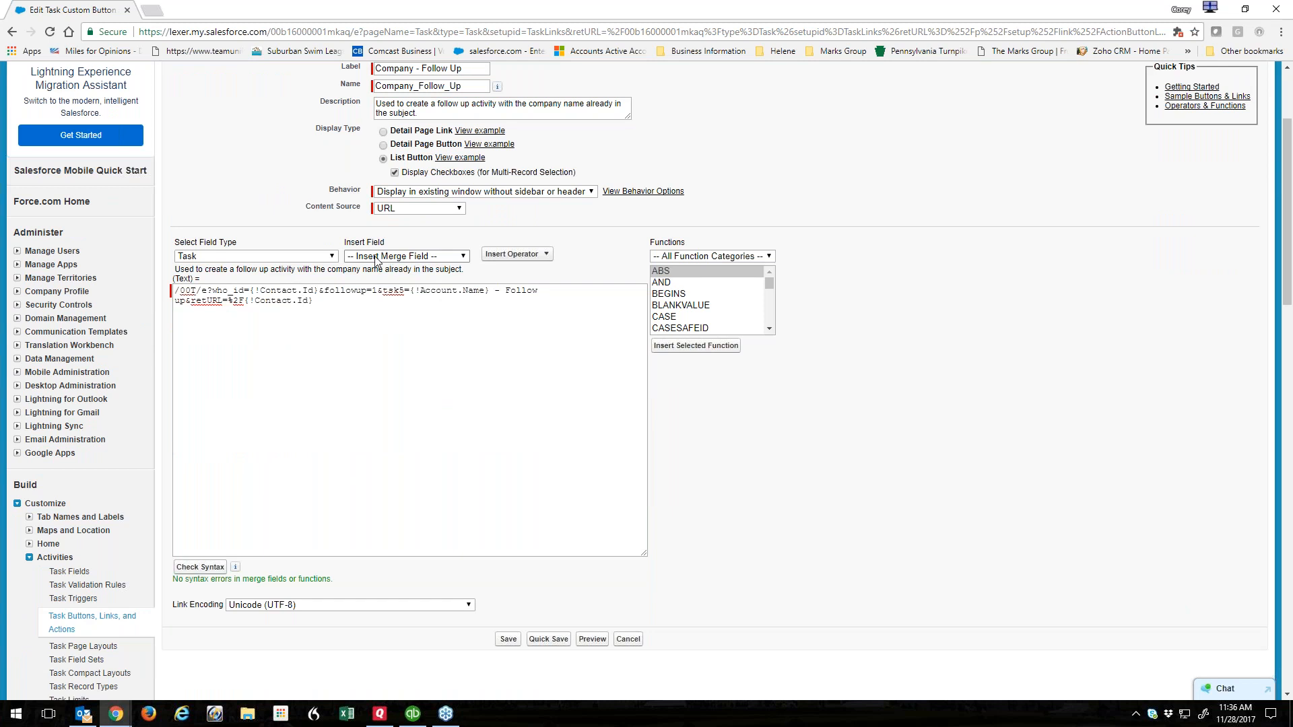
{"action": "left_click", "coordinate": [281, 256]}
{"action": "left_click", "coordinate": [281, 256]}
{"action": "left_click", "coordinate": [375, 258]}
{"action": "left_click", "coordinate": [375, 257]}
{"action": "left_click_drag", "start_coordinate": [410, 290], "coordinate": [489, 290]}
{"action": "left_click", "coordinate": [327, 347]}
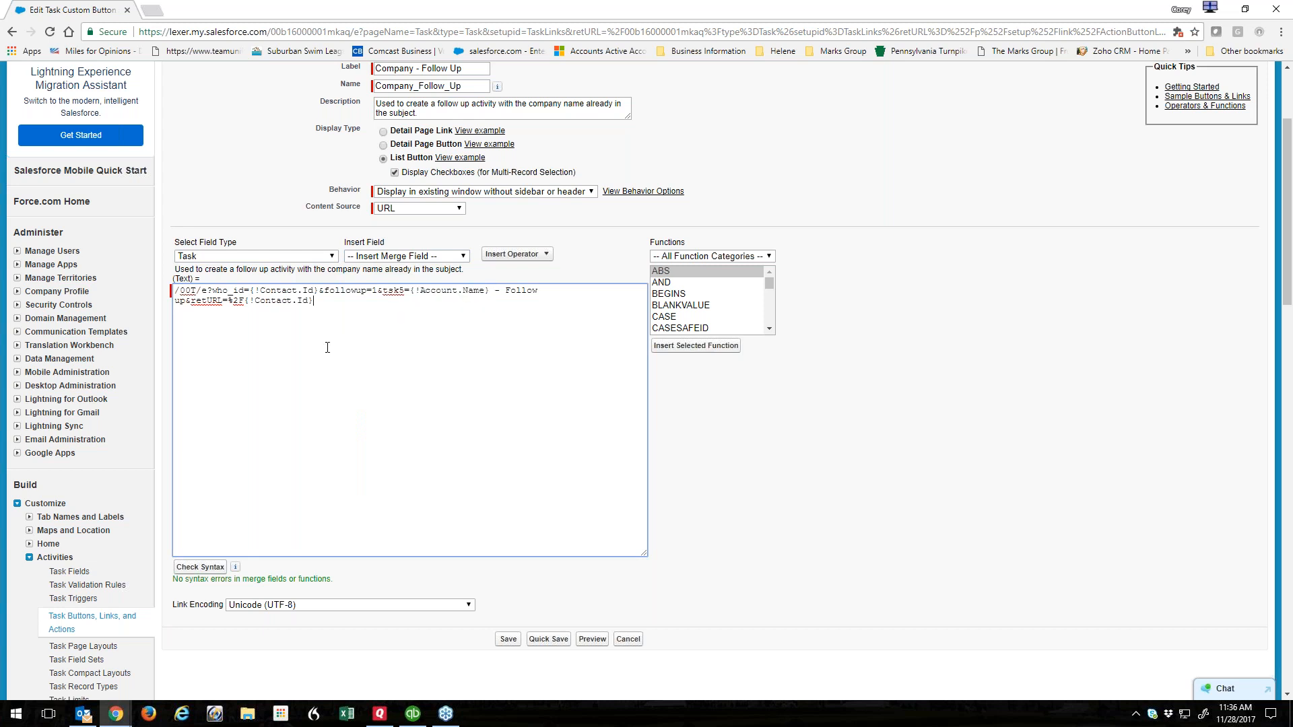
{"action": "left_click", "coordinate": [200, 567]}
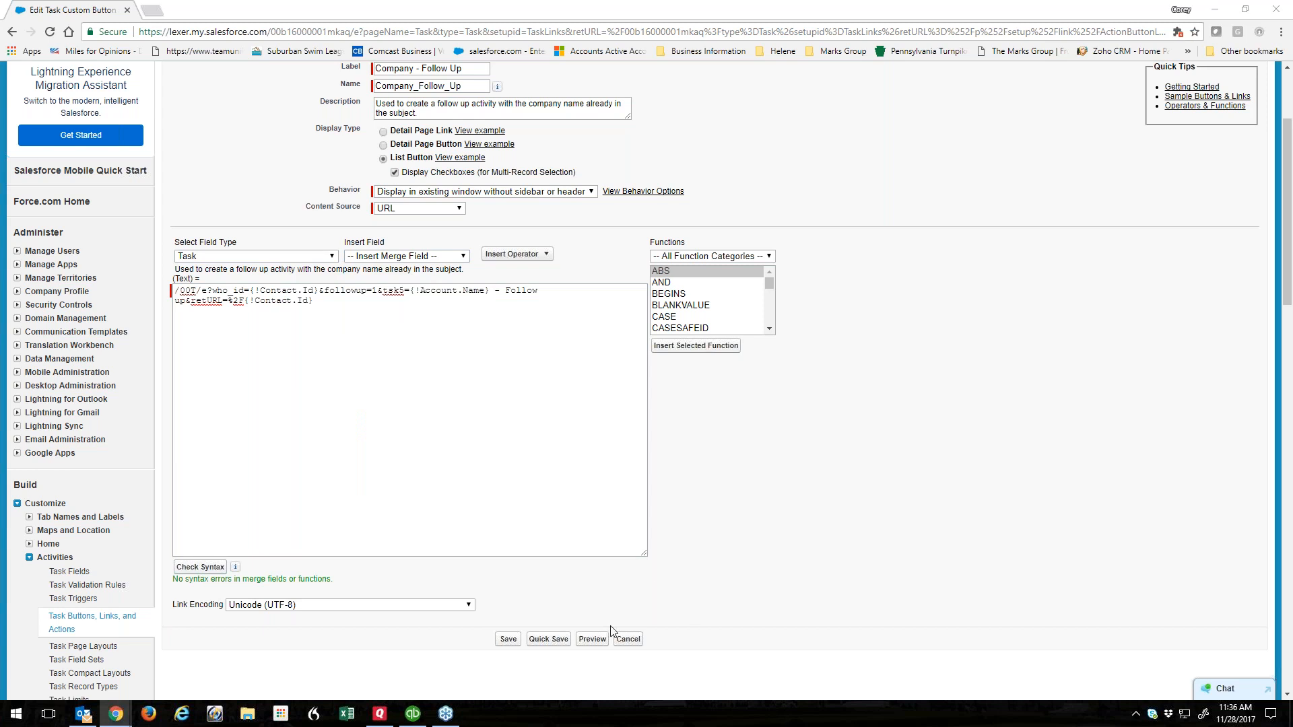
{"action": "left_click", "coordinate": [636, 640]}
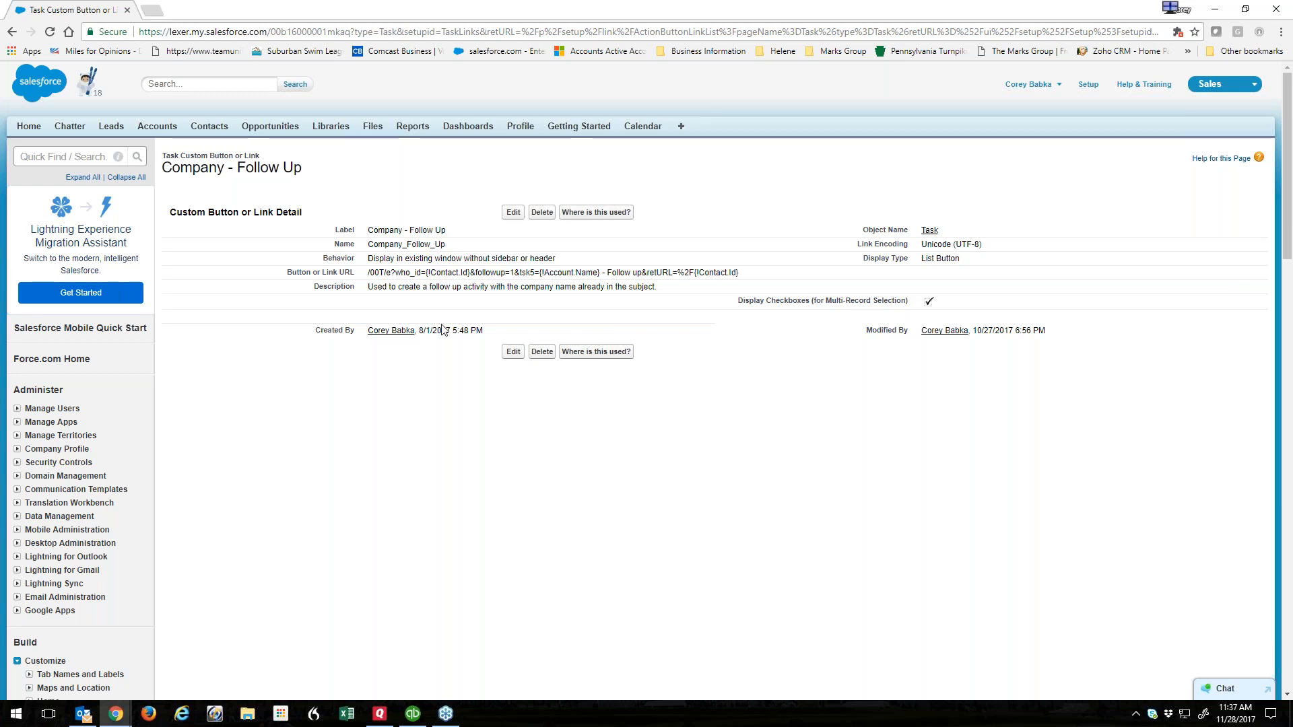
{"action": "left_click", "coordinate": [71, 158]}
Filter Setup by 'account' and open the Account Layout in the page layout editor.
{"action": "type", "text": "account"}
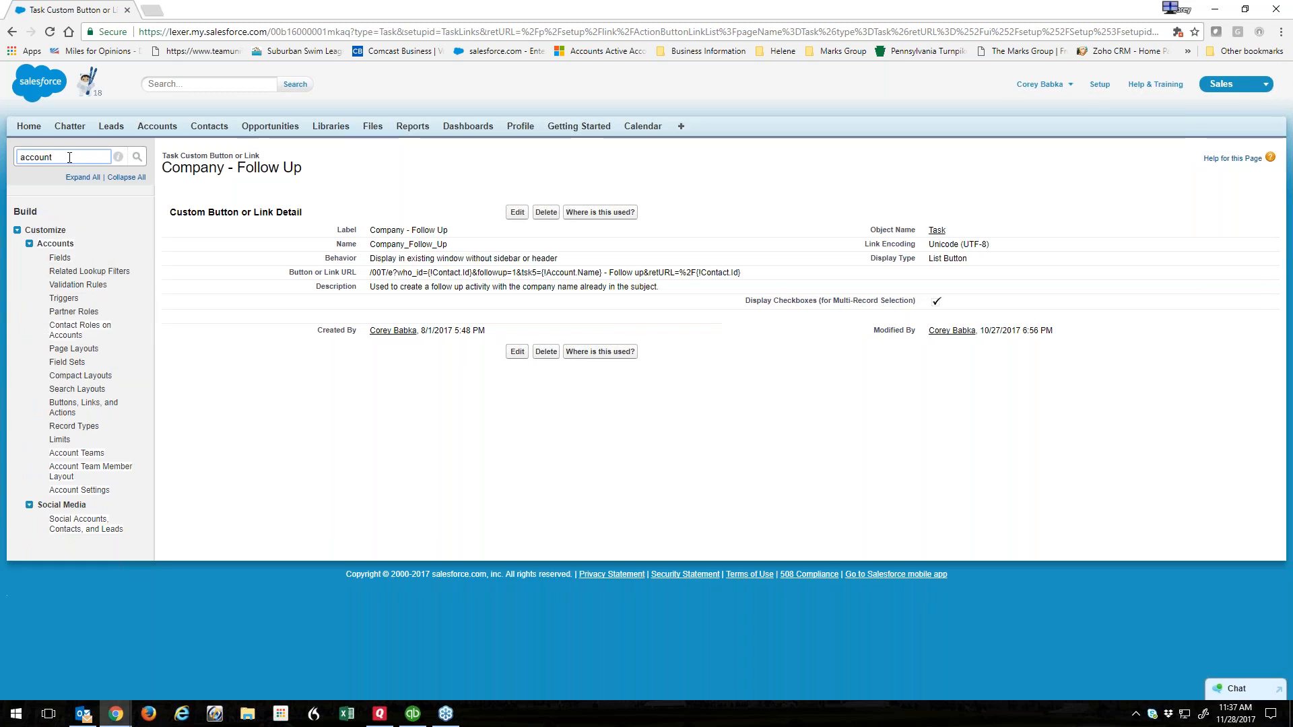
{"action": "left_click", "coordinate": [73, 348]}
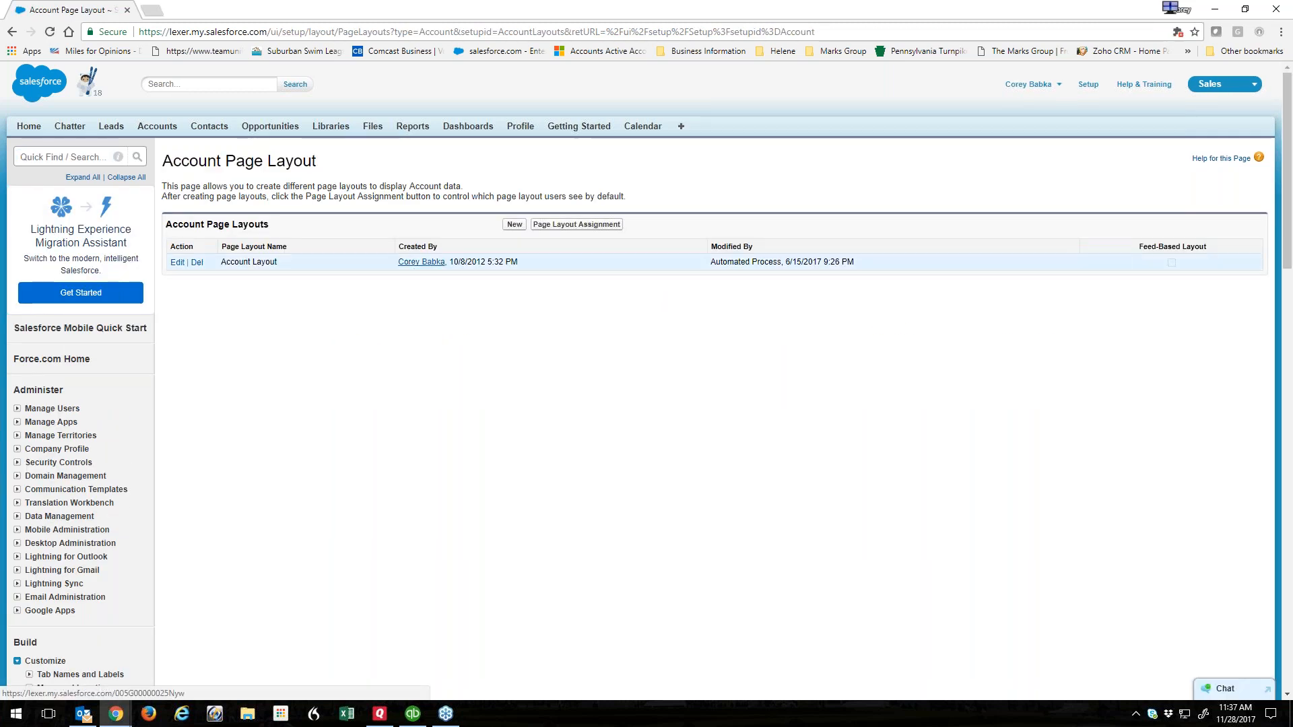
{"action": "left_click", "coordinate": [268, 262]}
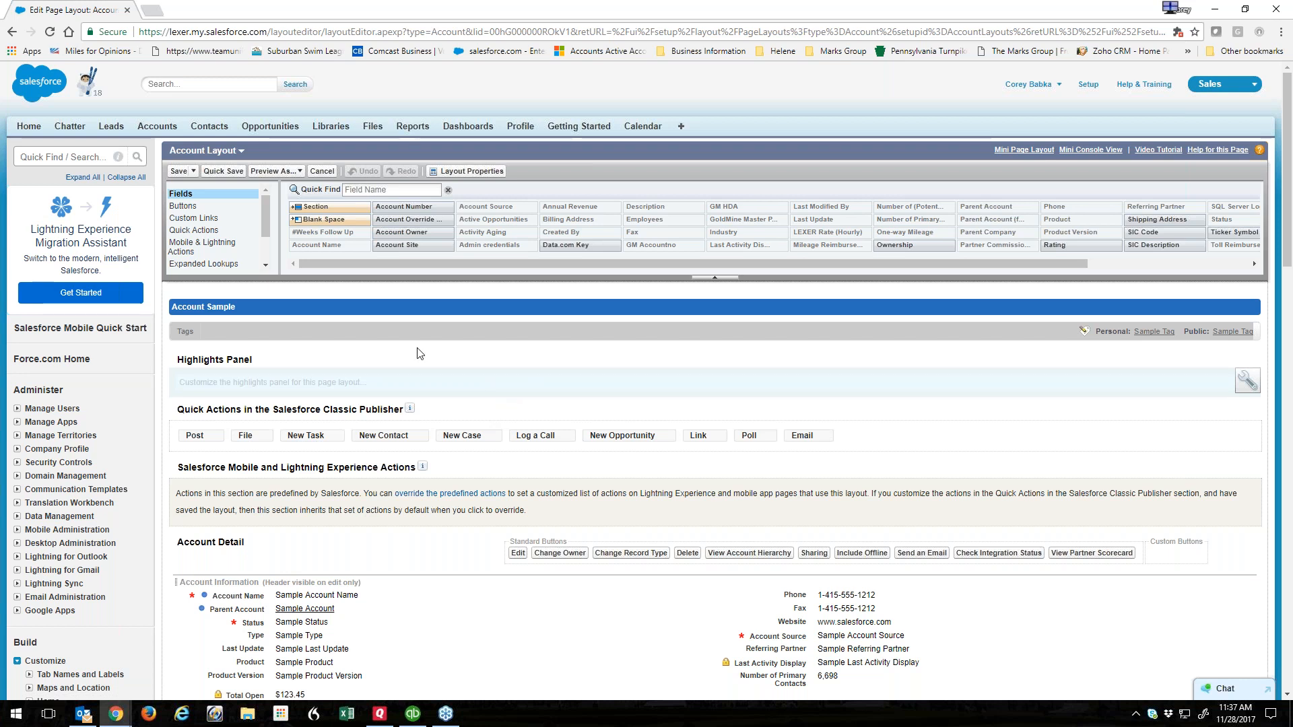
Inspect the Contacts related list's button properties and close them without changes.
{"action": "scroll", "coordinate": [553, 389], "scroll_direction": "down", "scroll_amount": 15}
{"action": "scroll", "coordinate": [553, 389], "scroll_direction": "down", "scroll_amount": 1}
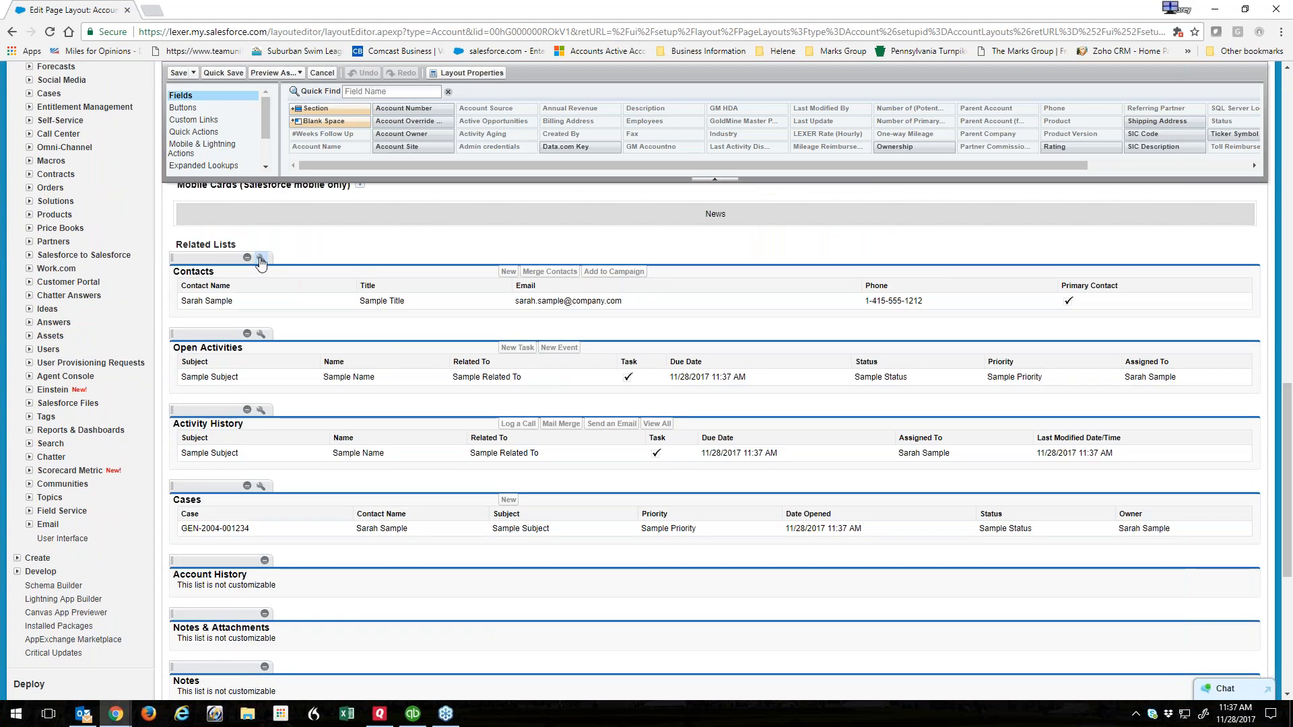
{"action": "left_click", "coordinate": [260, 259]}
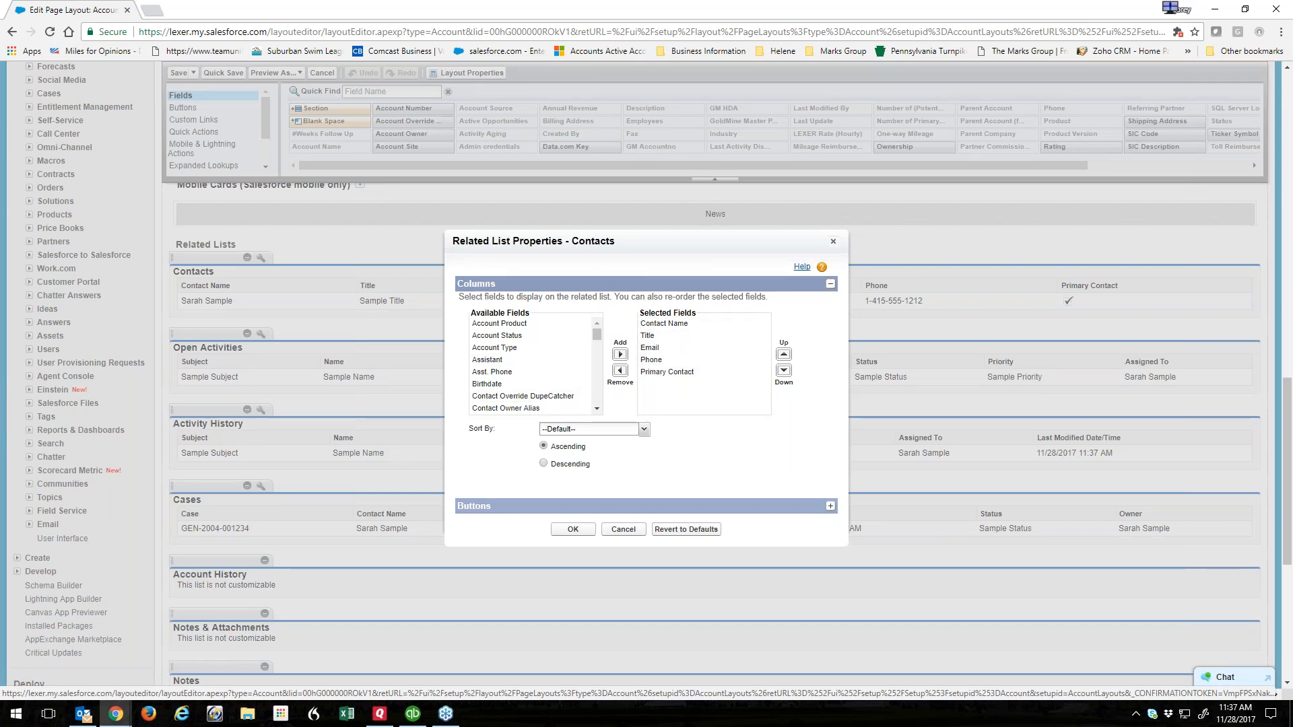
{"action": "left_click", "coordinate": [830, 505]}
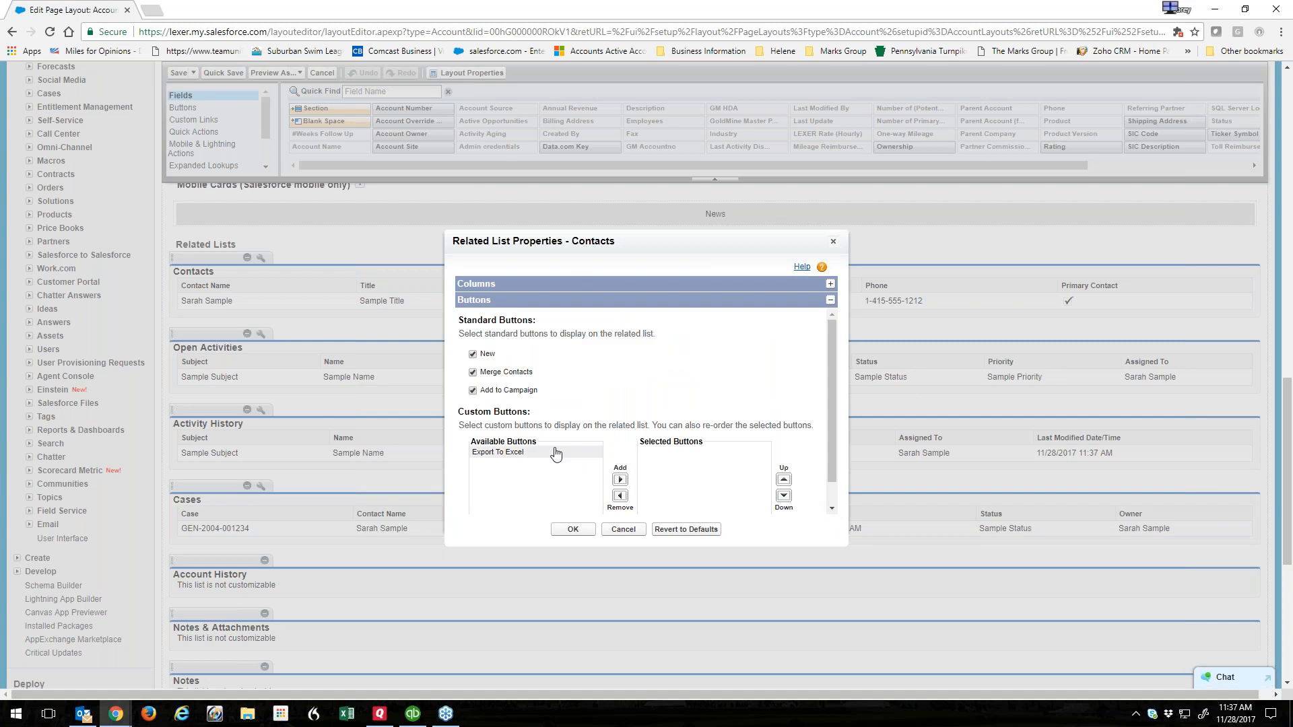
{"action": "mouse_move", "coordinate": [834, 402]}
{"action": "left_mouse_down"}
{"action": "mouse_move", "coordinate": [831, 440]}
{"action": "mouse_move", "coordinate": [823, 398]}
{"action": "left_mouse_up"}
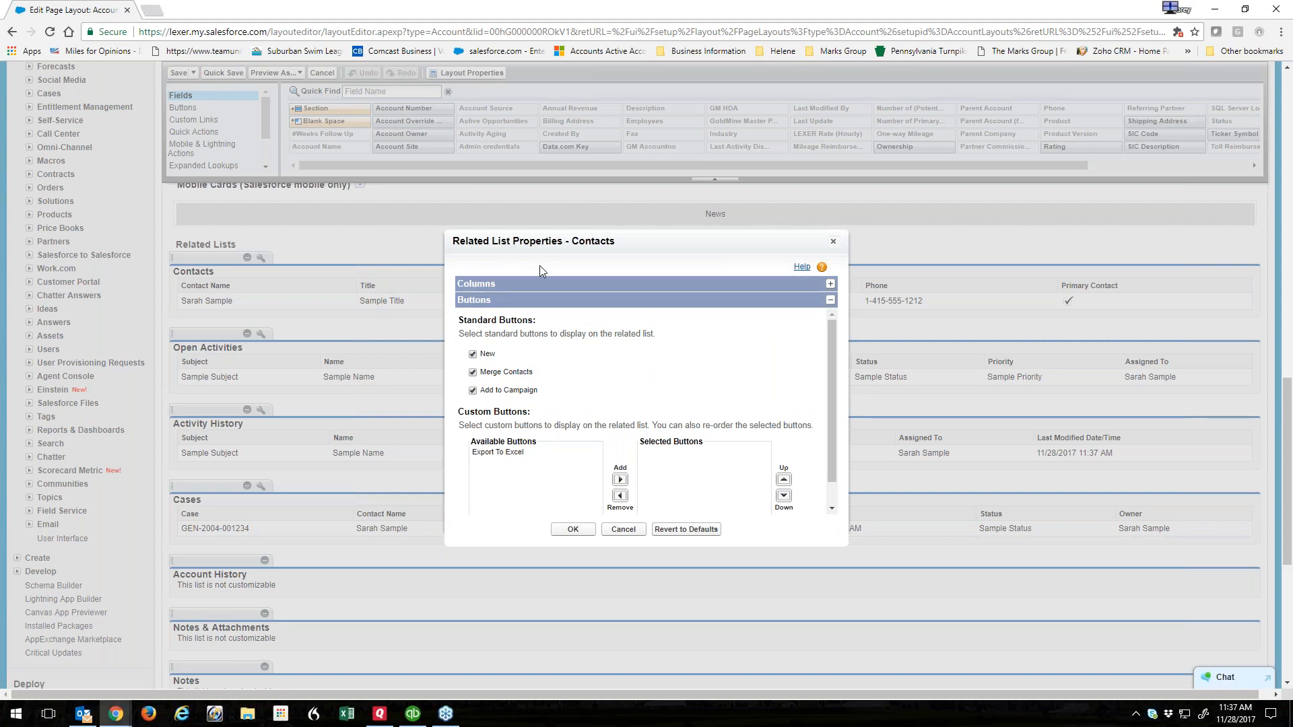
{"action": "left_click", "coordinate": [634, 530]}
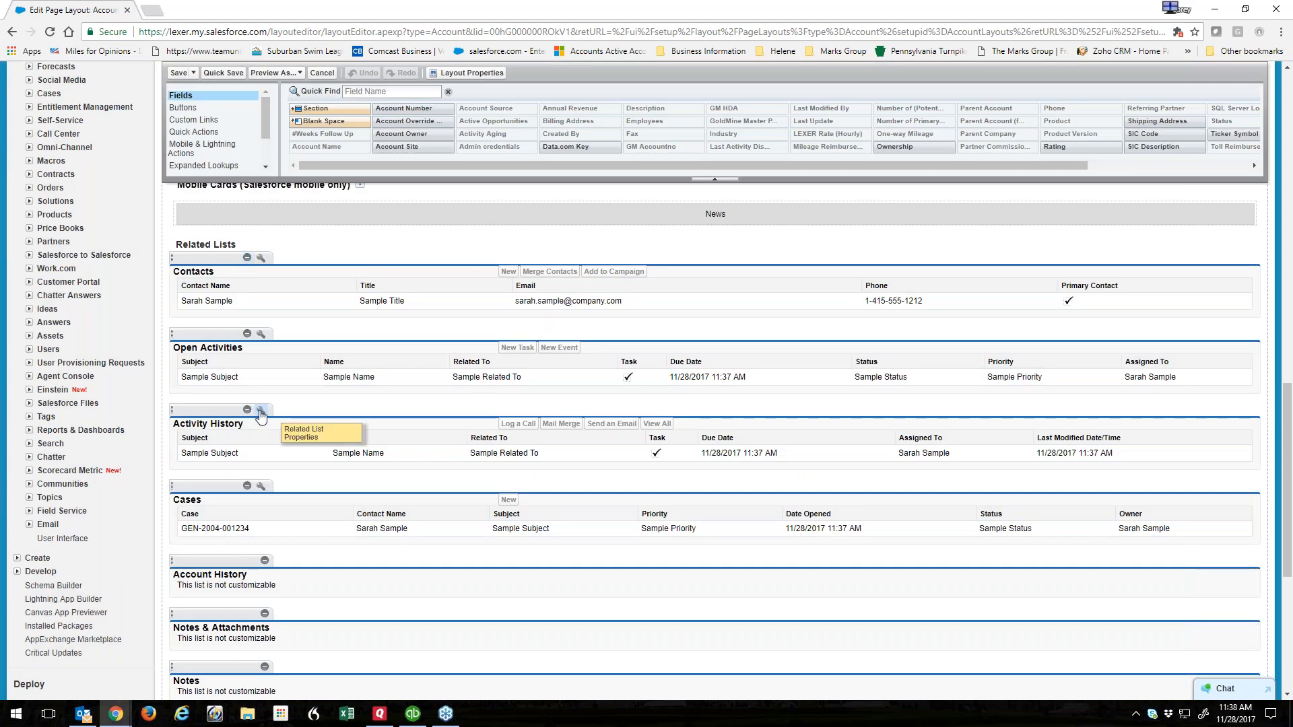
Add Company - Follow Up to Open Activities' selected buttons, keeping New Task, and save the Account Layout.
{"action": "left_click", "coordinate": [261, 334]}
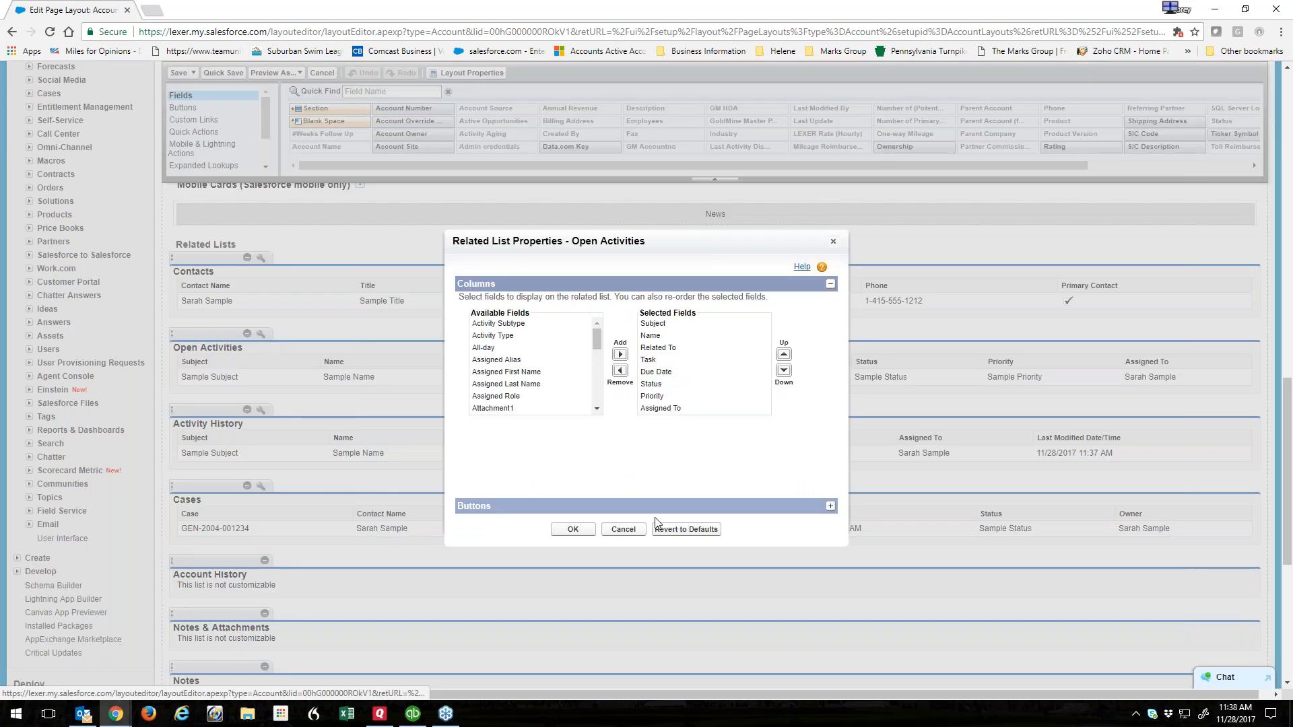
{"action": "left_click", "coordinate": [830, 512]}
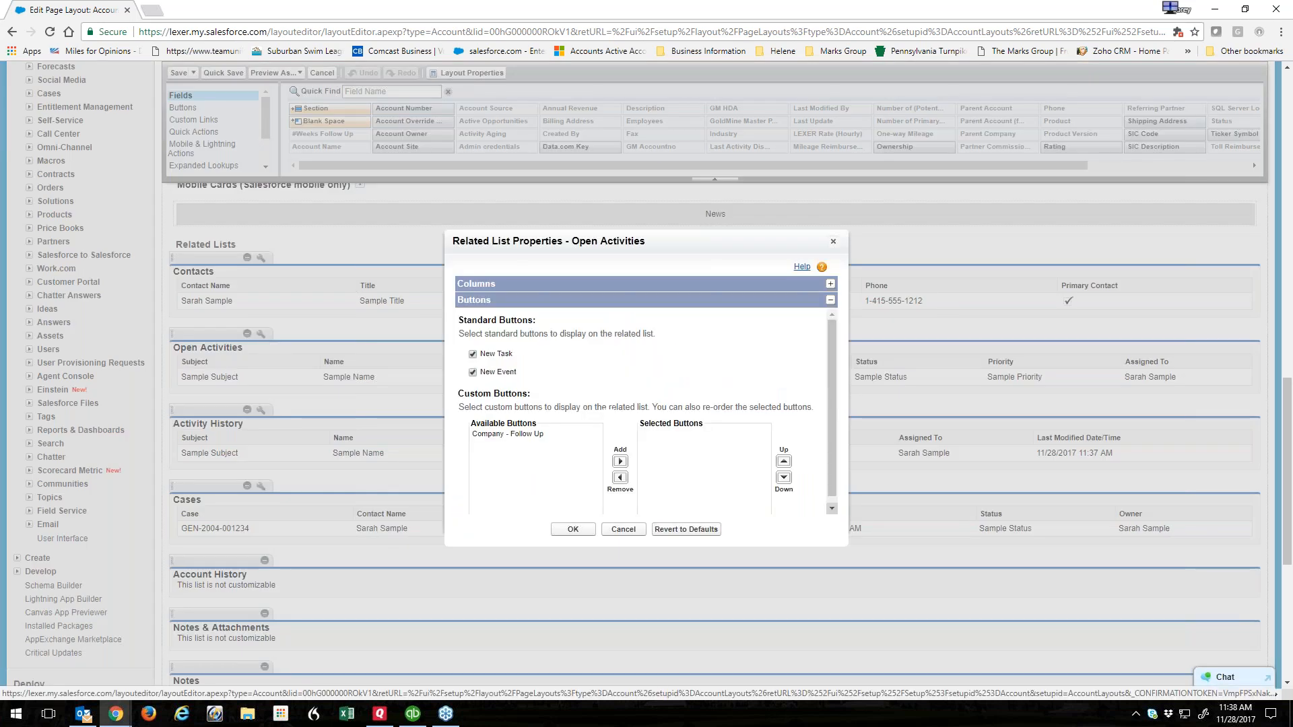
{"action": "left_click", "coordinate": [520, 437]}
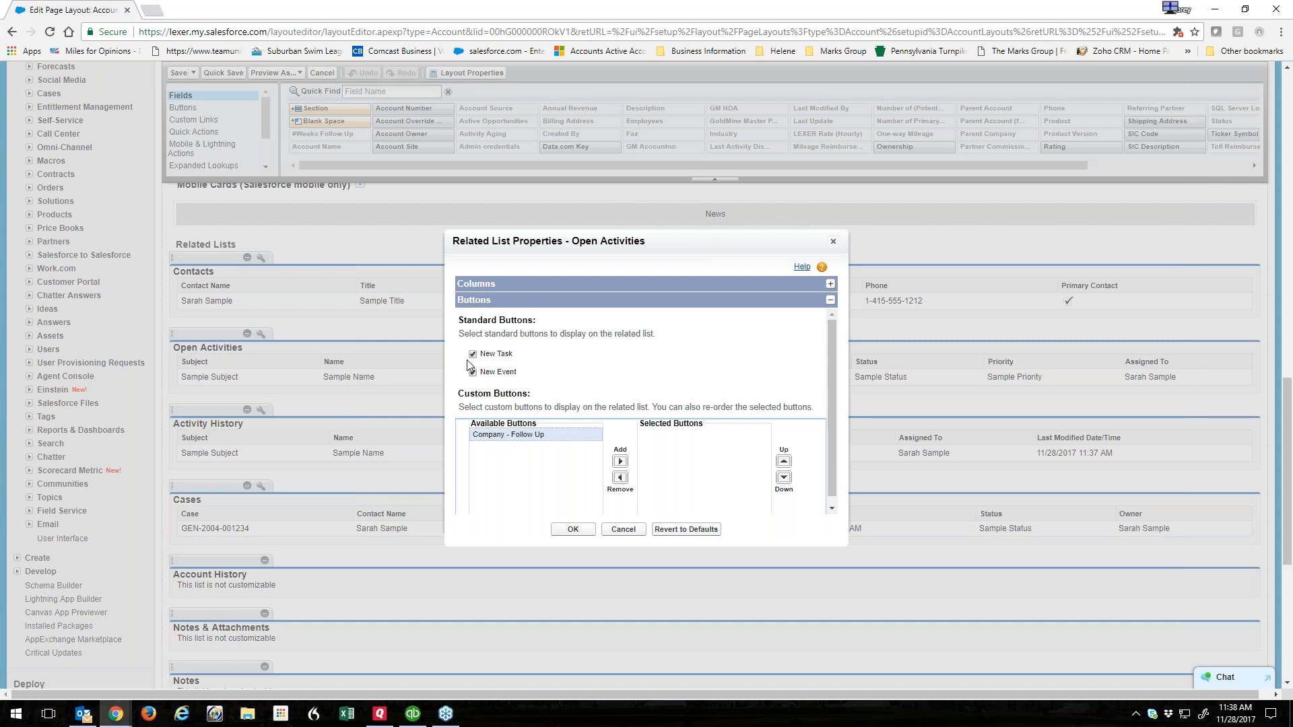
{"action": "left_click", "coordinate": [619, 462]}
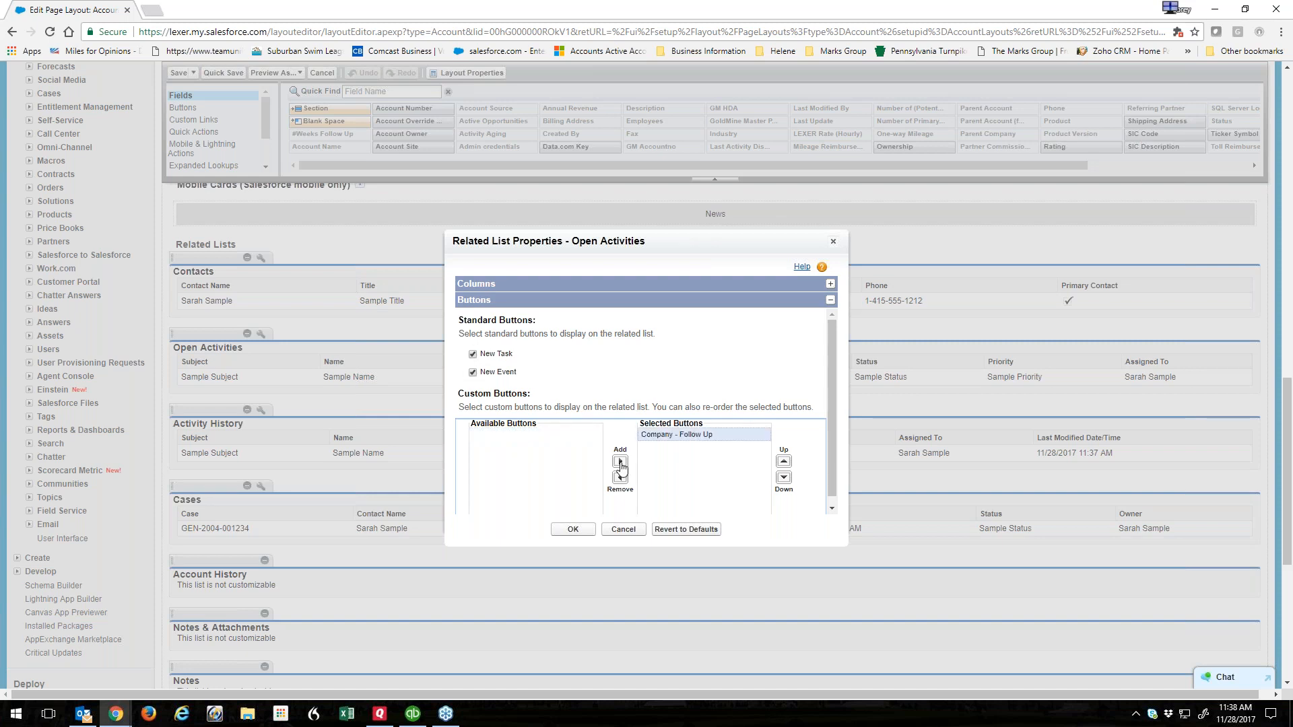
{"action": "left_click", "coordinate": [473, 355]}
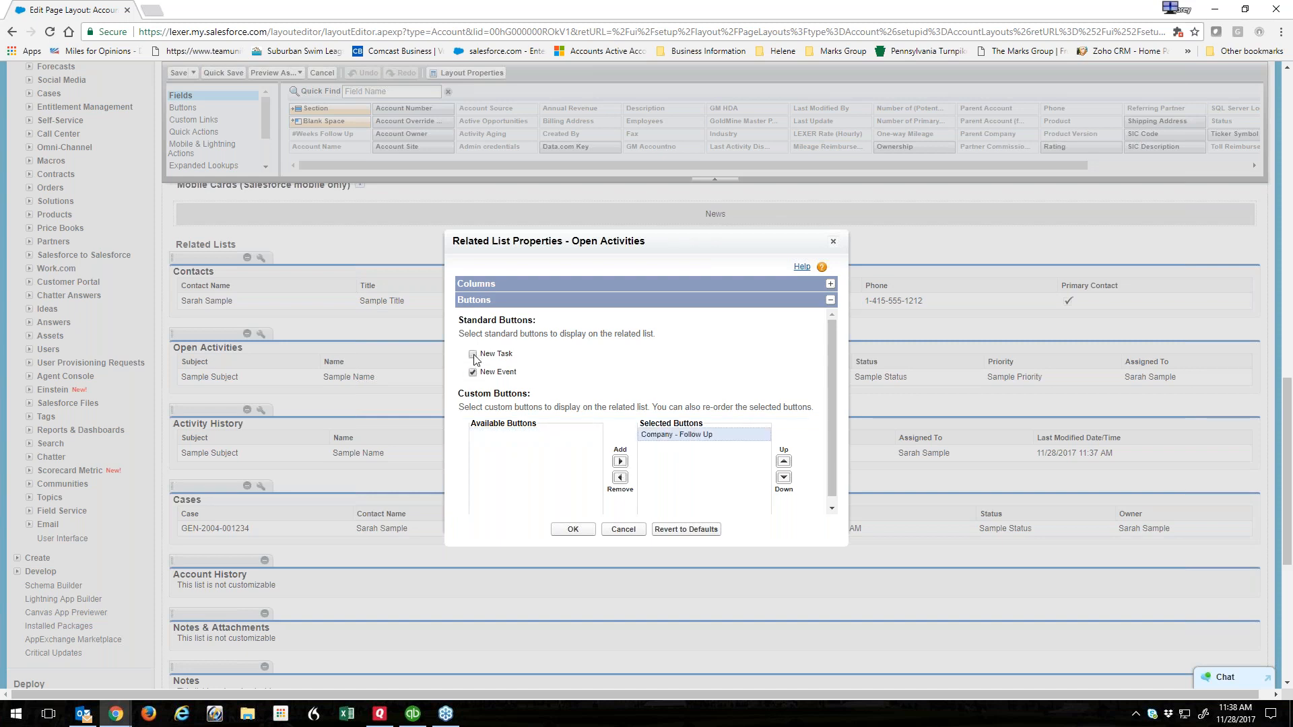
{"action": "left_click", "coordinate": [472, 355]}
{"action": "left_click", "coordinate": [574, 529]}
{"action": "left_click", "coordinate": [179, 72]}
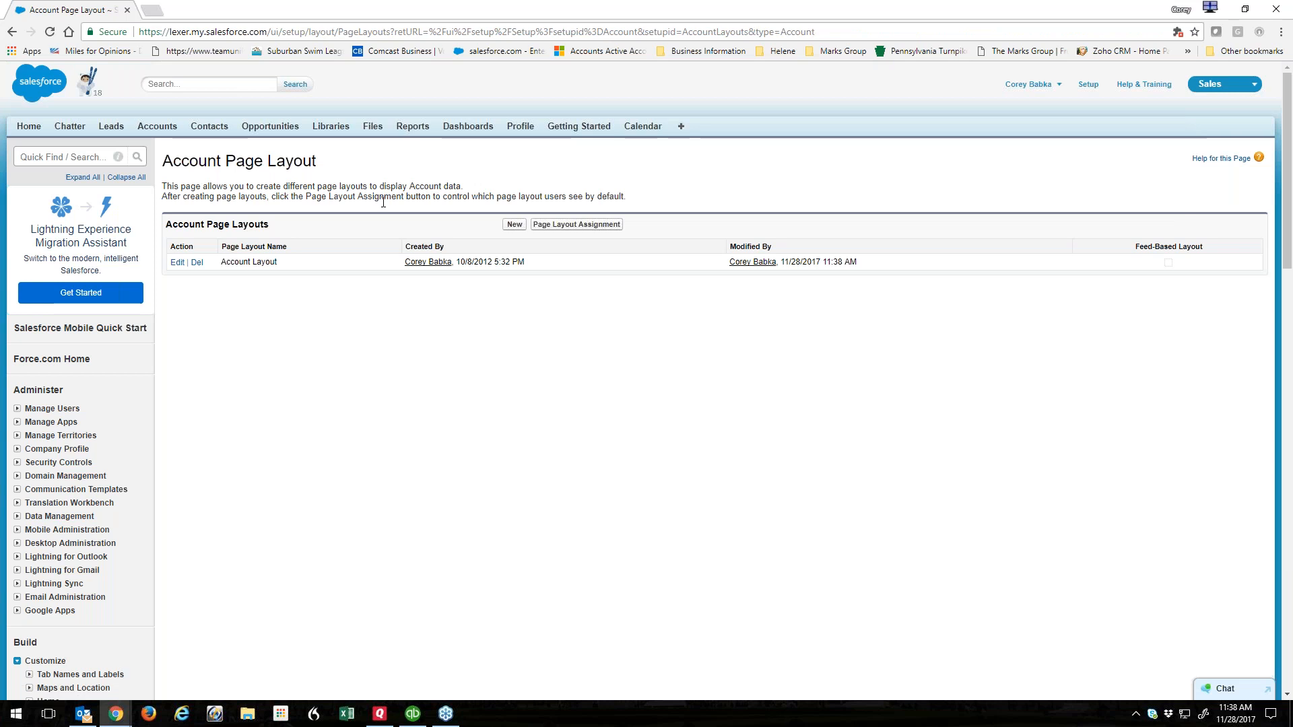
Open the ABC Company account from the Accounts tab.
{"action": "left_click", "coordinate": [157, 125]}
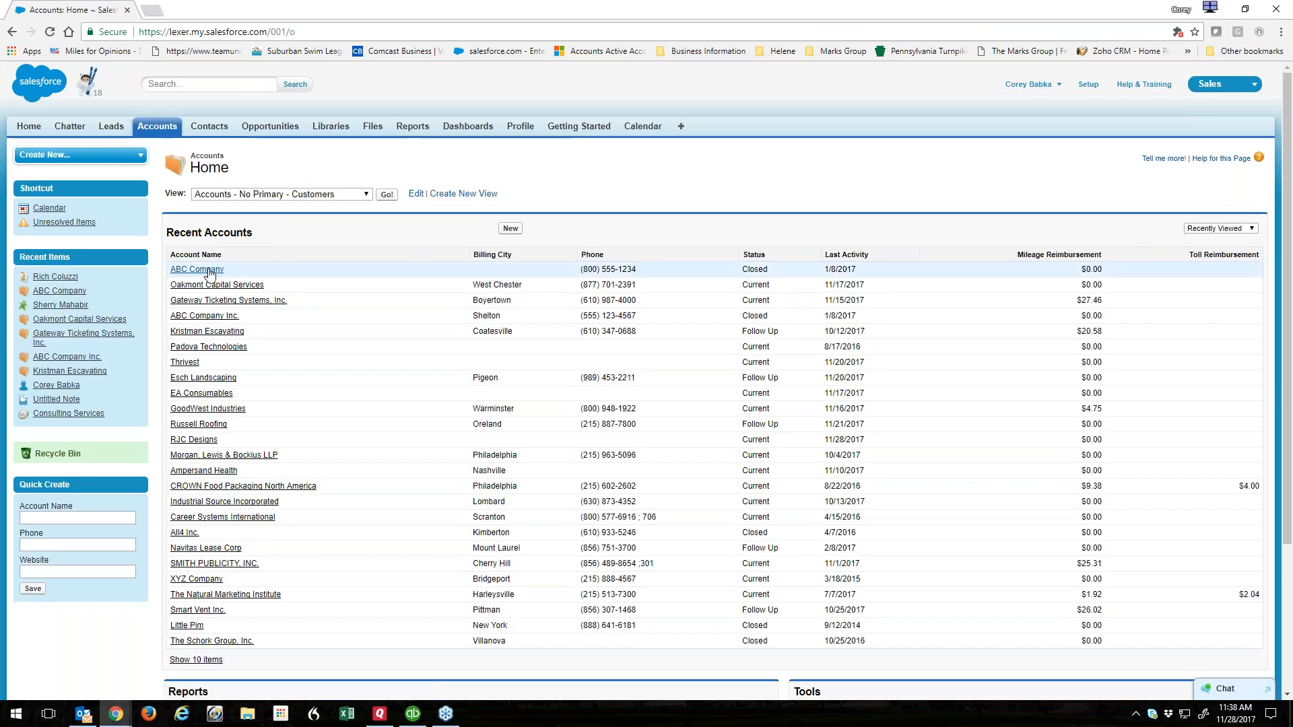
{"action": "left_click", "coordinate": [196, 269]}
{"action": "mouse_move", "coordinate": [464, 235]}
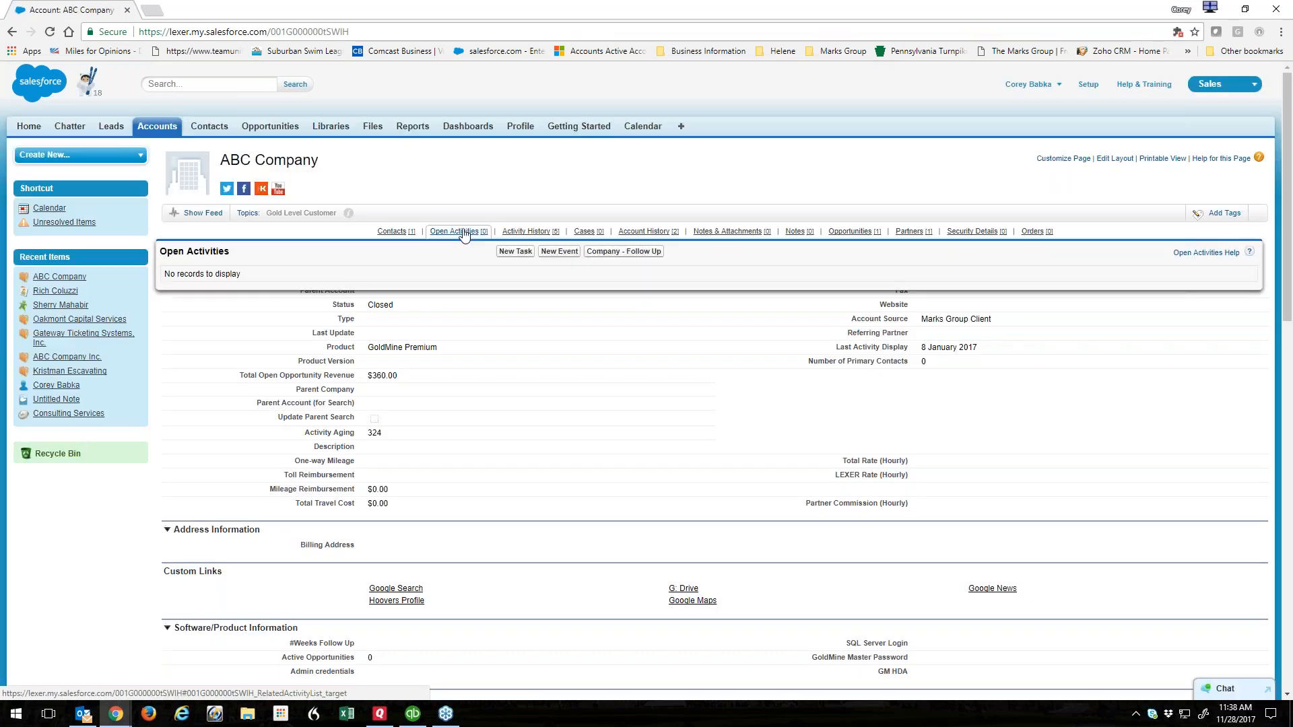
Run Company - Follow Up, check the call log's Subject, Assigned To and Comments, then cancel.
{"action": "left_click", "coordinate": [624, 251]}
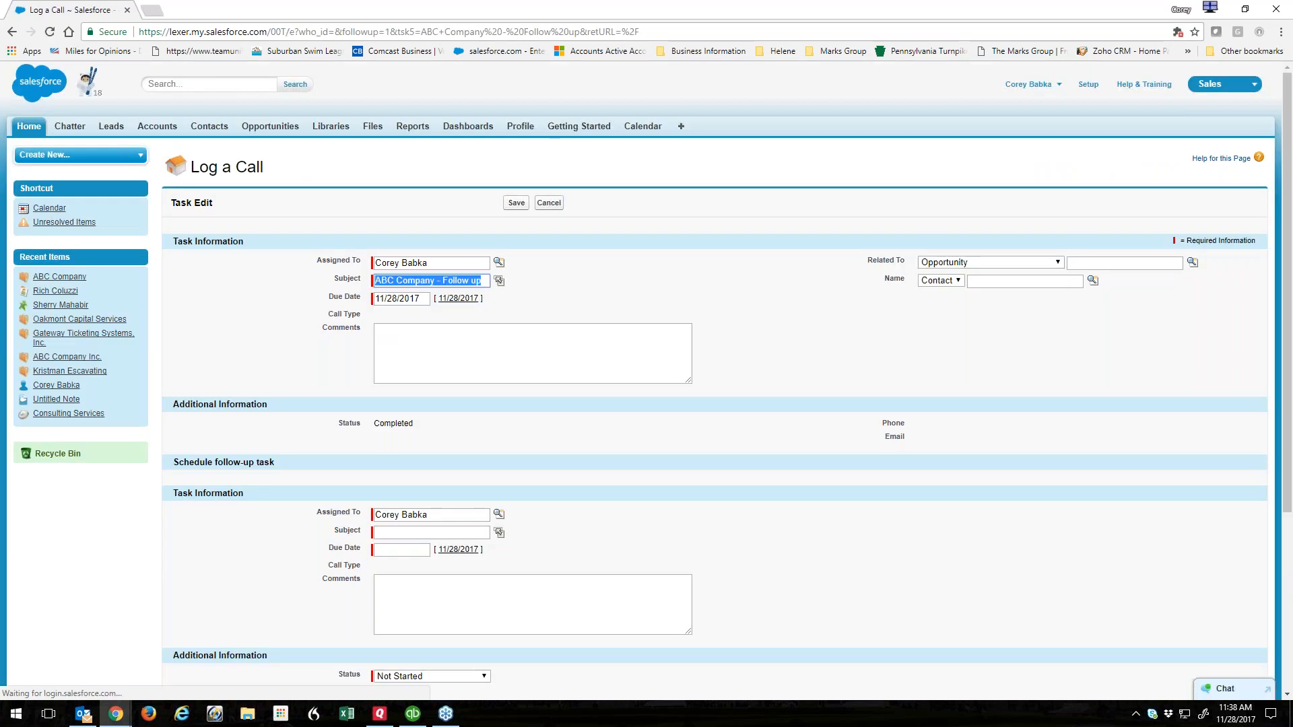
{"action": "left_click", "coordinate": [443, 281]}
{"action": "left_click", "coordinate": [453, 263]}
{"action": "left_click", "coordinate": [505, 344]}
{"action": "left_click", "coordinate": [547, 203]}
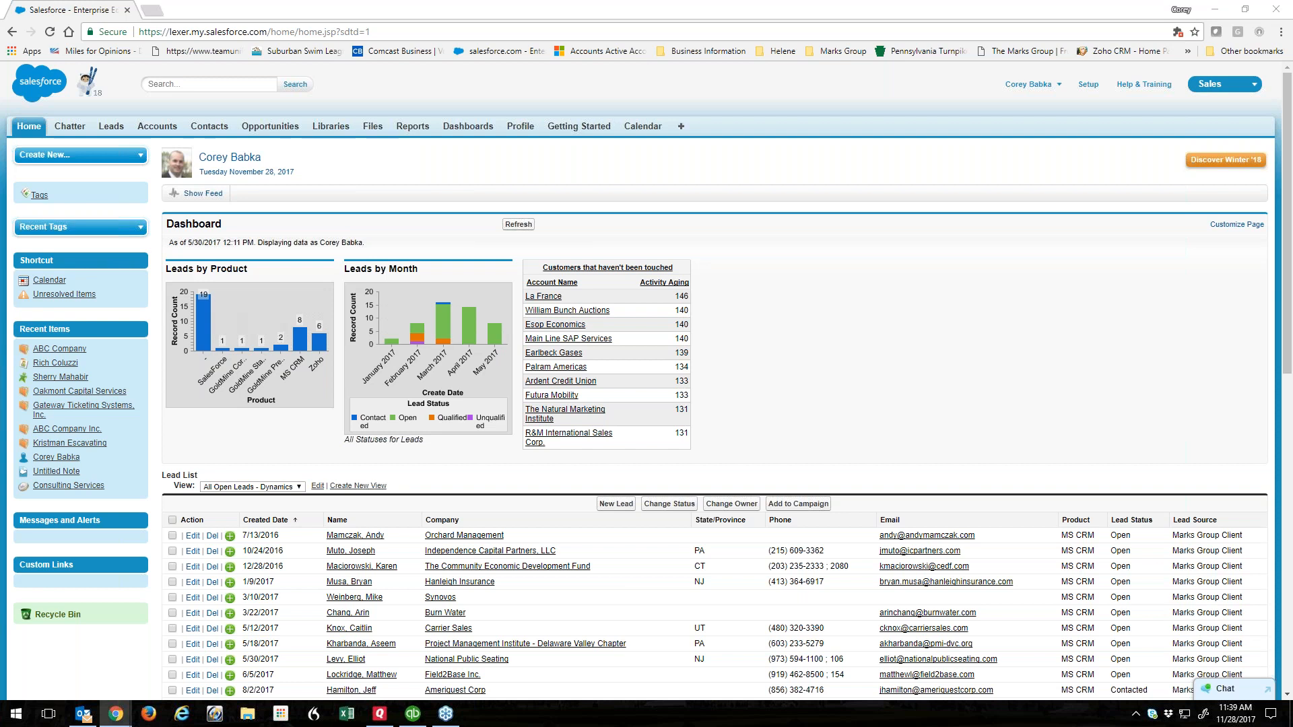
Open a contact from the Contacts tab, run its LinkedIn Search, and close the popup.
{"action": "left_click", "coordinate": [208, 126]}
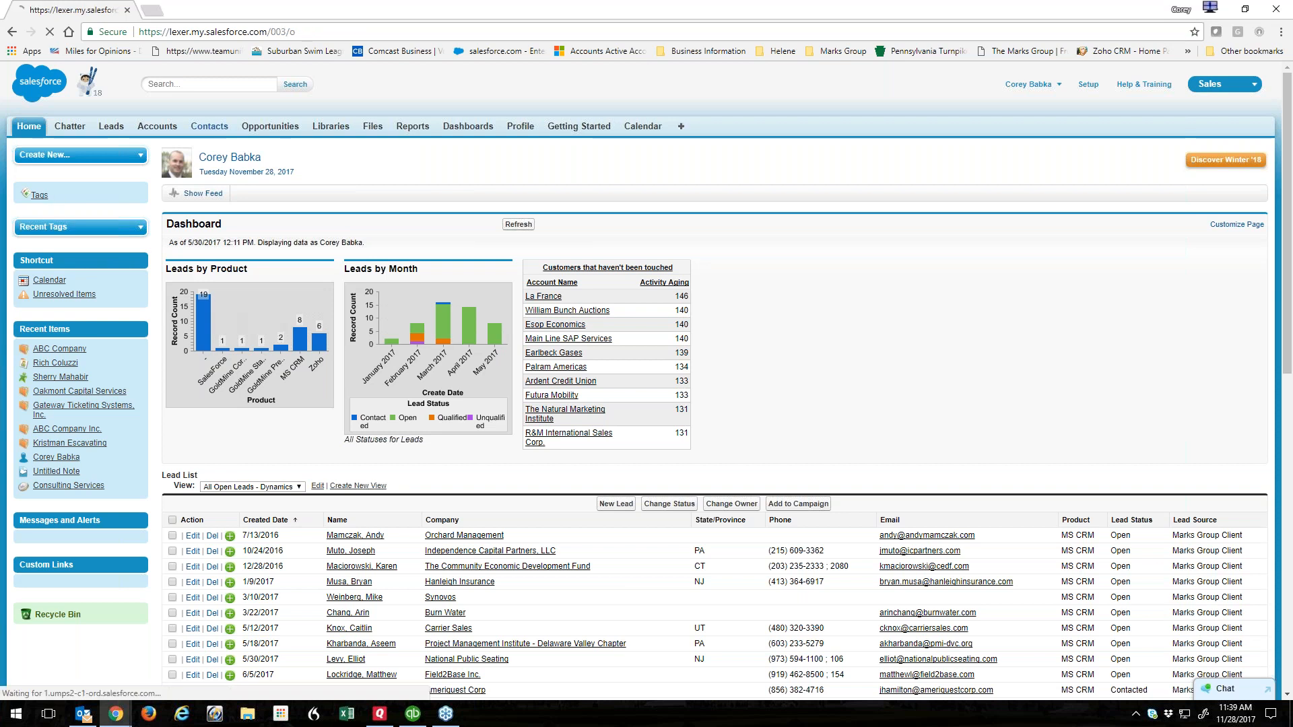
{"action": "left_click", "coordinate": [209, 285]}
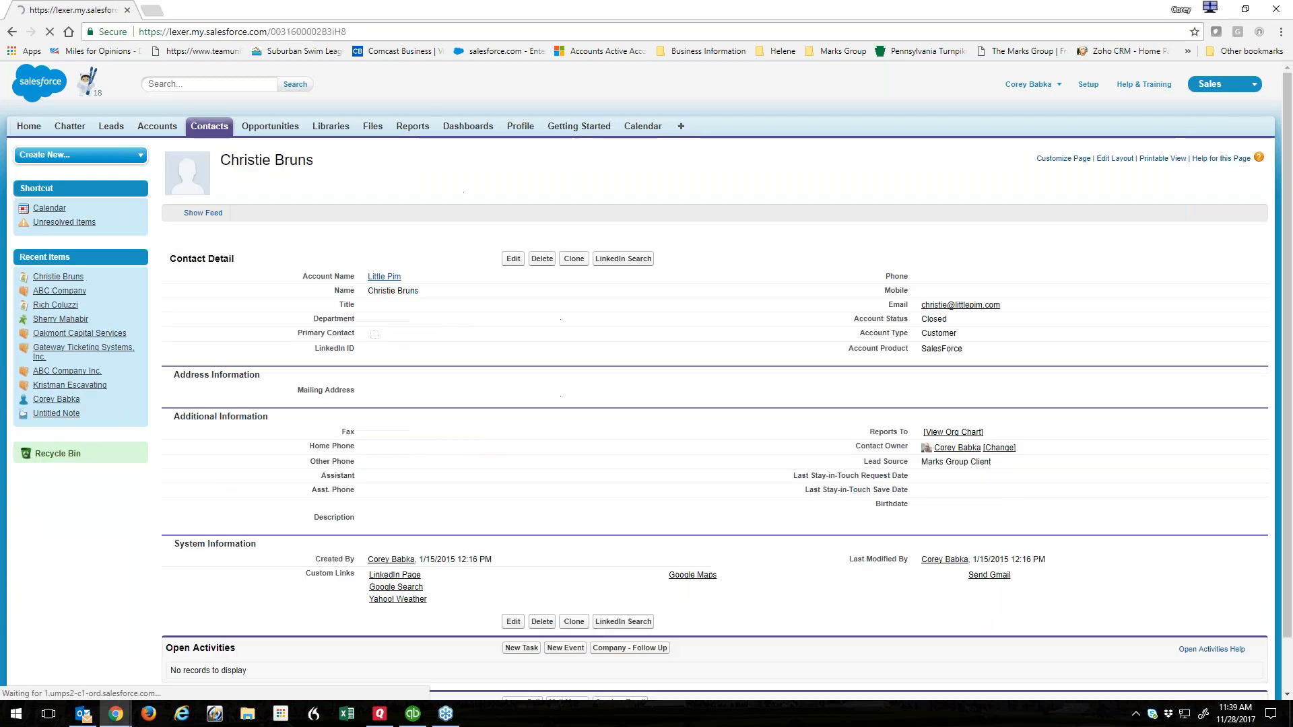
{"action": "left_click", "coordinate": [641, 264]}
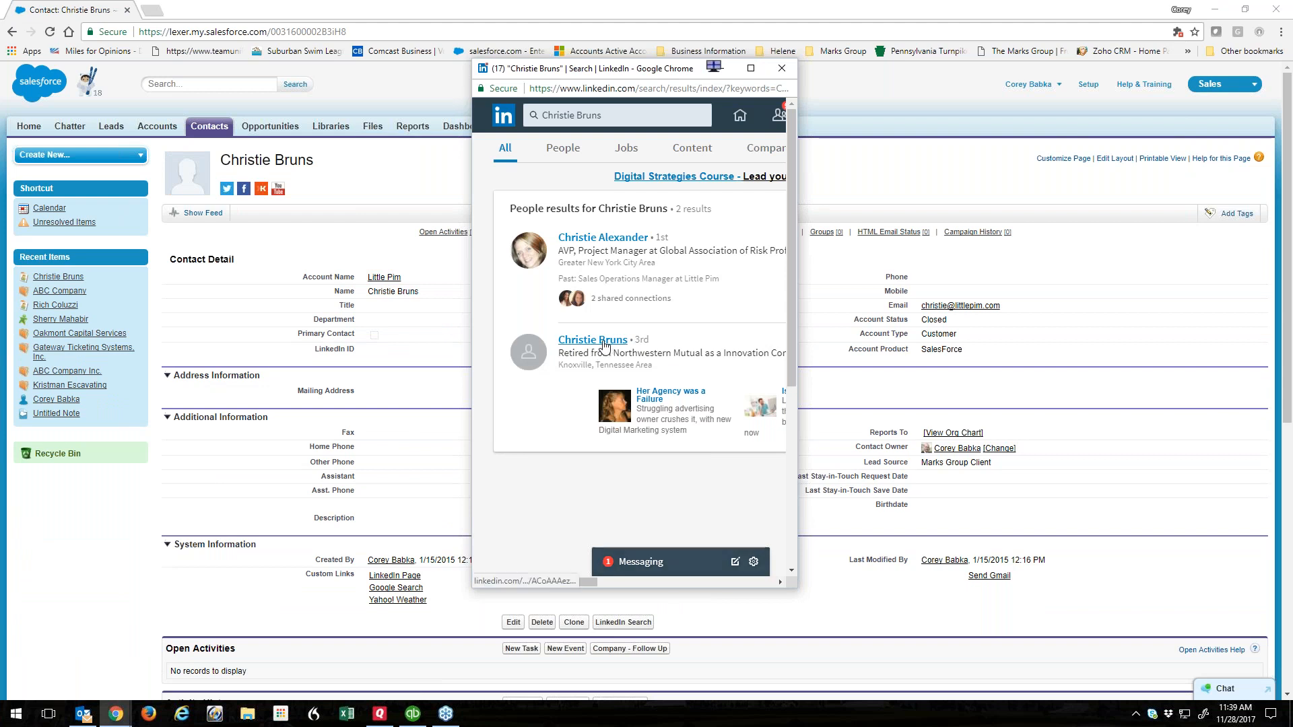
{"action": "left_click", "coordinate": [780, 69]}
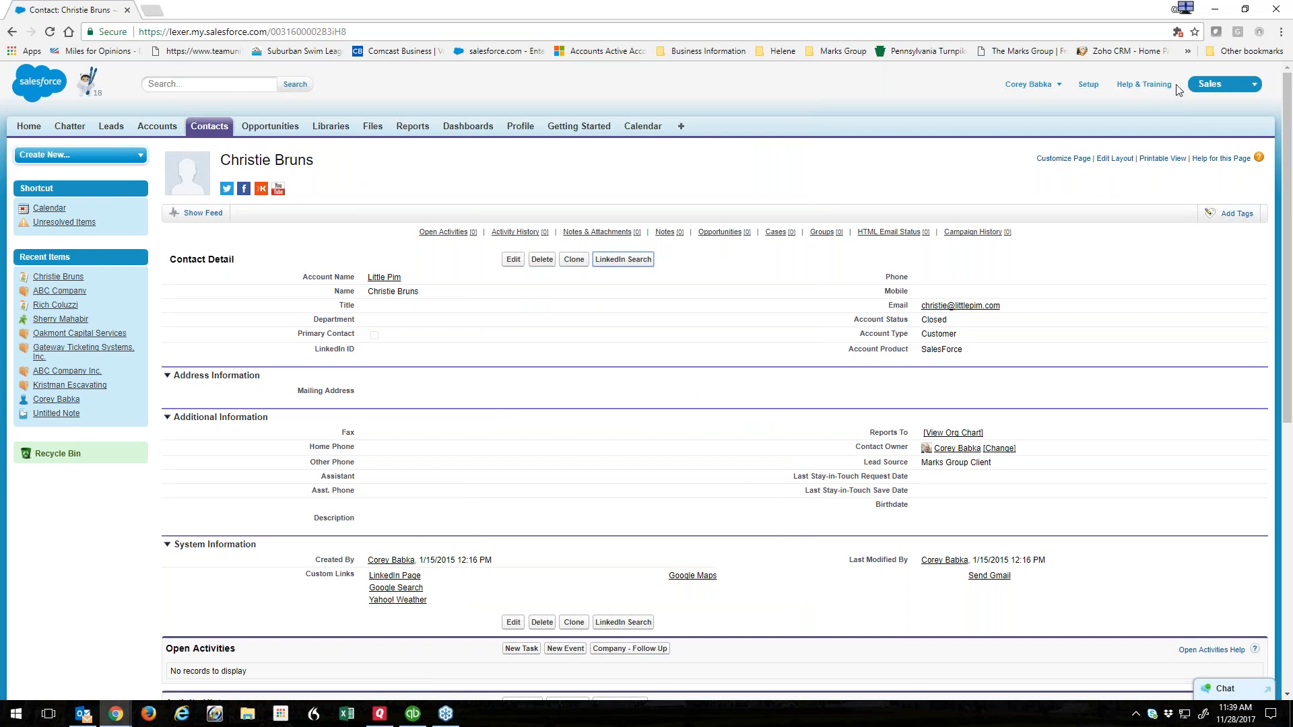
{"action": "left_click", "coordinate": [1036, 92]}
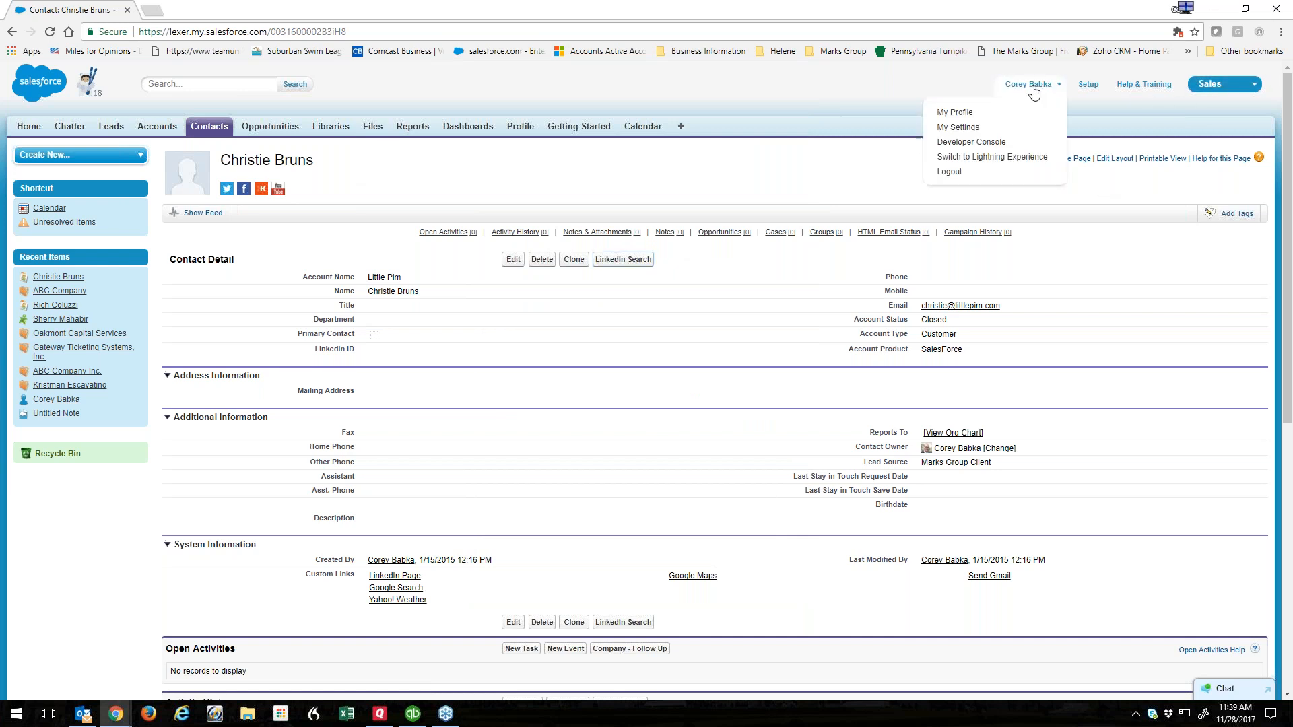
Switch to Lightning Experience, open the first recently viewed contact, and open Setup Home.
{"action": "left_click", "coordinate": [956, 158]}
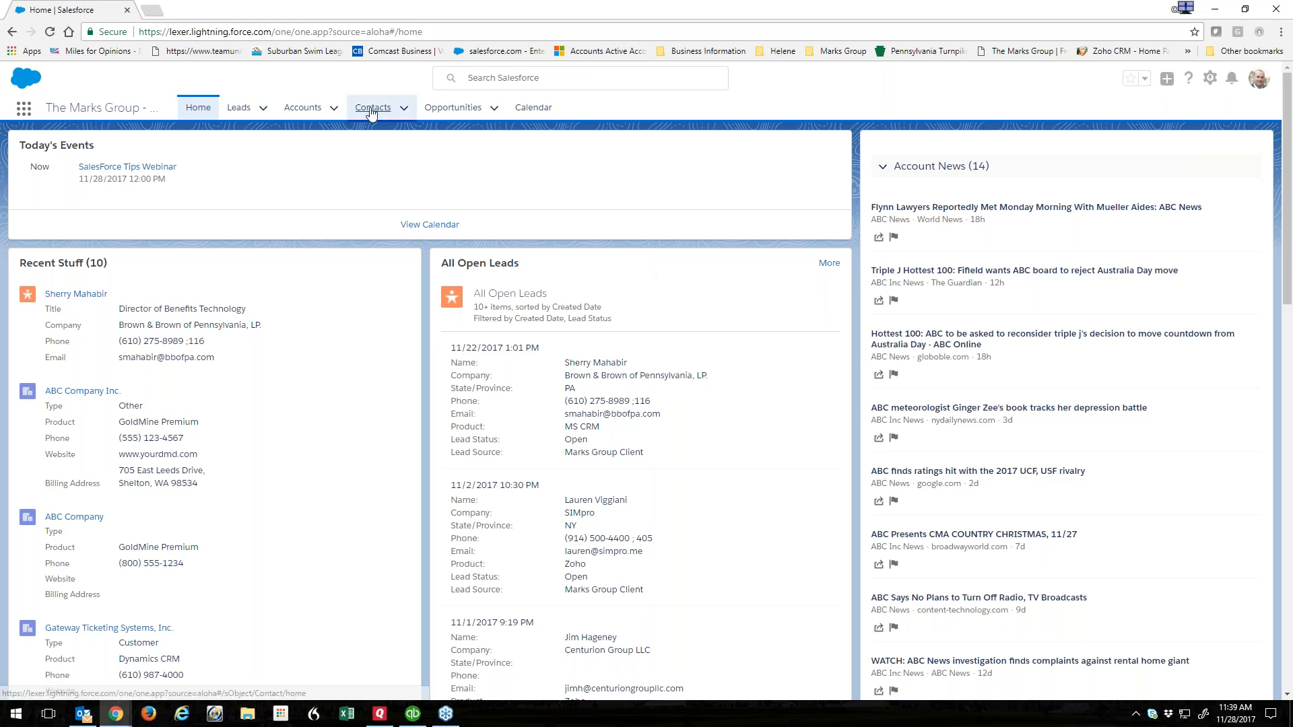
{"action": "left_click", "coordinate": [369, 108]}
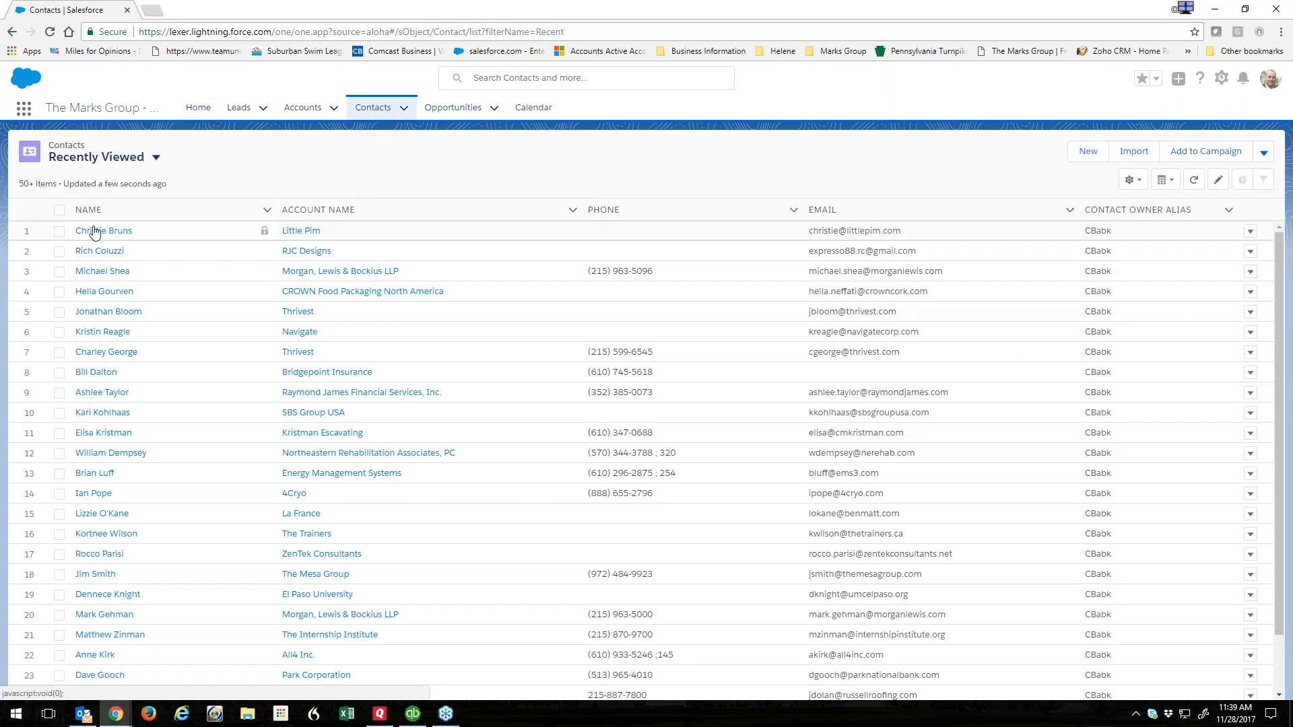
{"action": "left_click", "coordinate": [100, 236]}
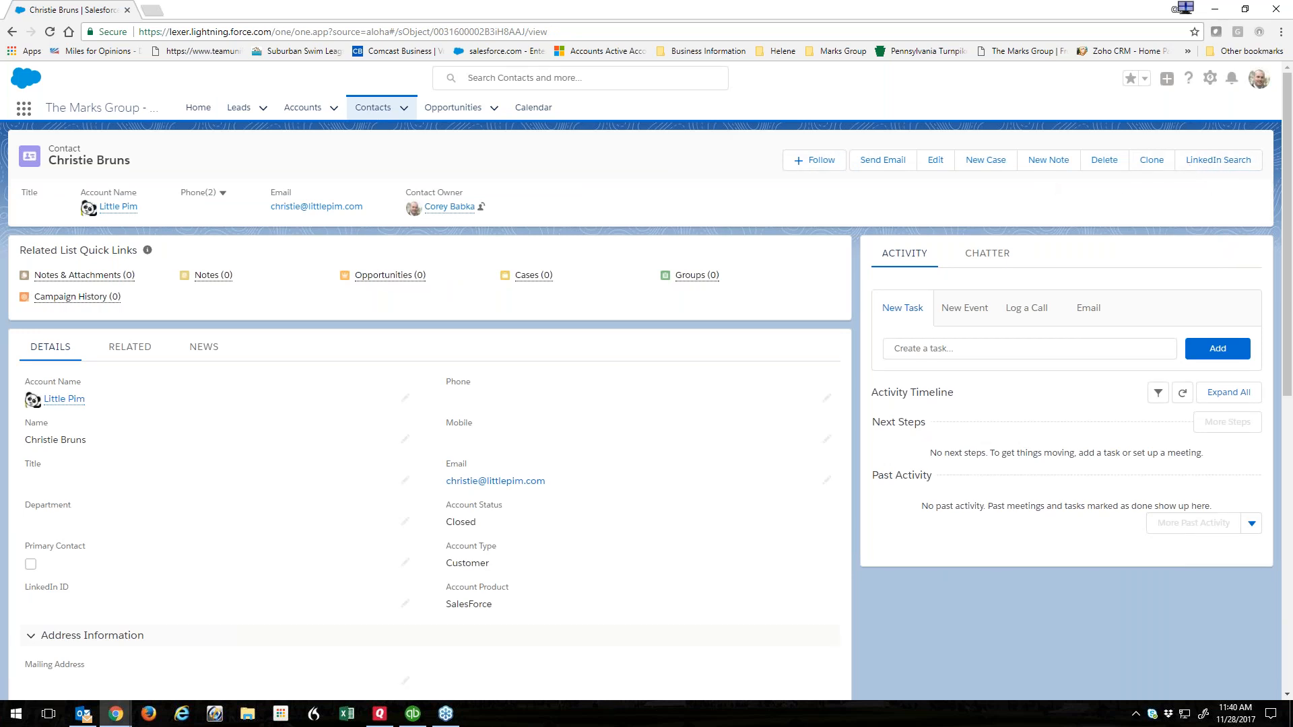
{"action": "left_click", "coordinate": [1210, 79]}
{"action": "left_click", "coordinate": [1152, 116]}
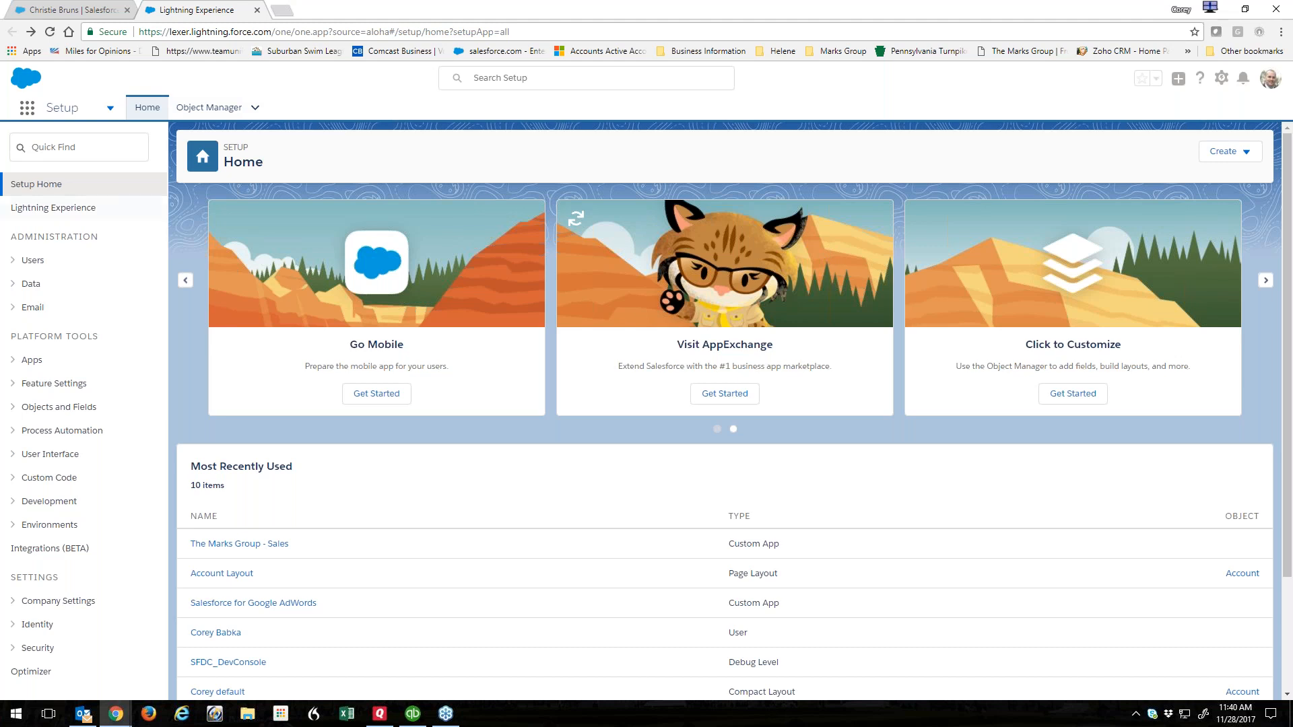
Close the Setup tab and preview the Contact Record Page in Lightning App Builder, then go back.
{"action": "left_click", "coordinate": [257, 10]}
{"action": "left_click", "coordinate": [1211, 80]}
{"action": "left_click", "coordinate": [1151, 176]}
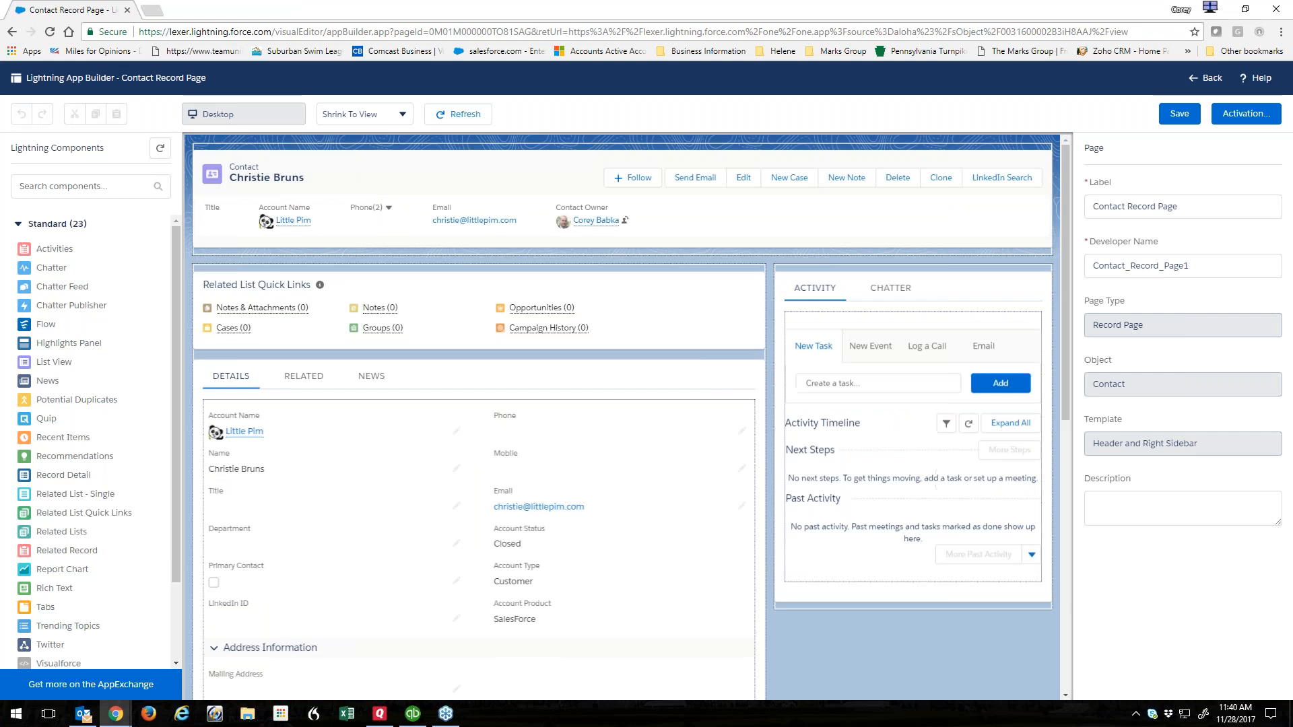
{"action": "left_click", "coordinate": [12, 32]}
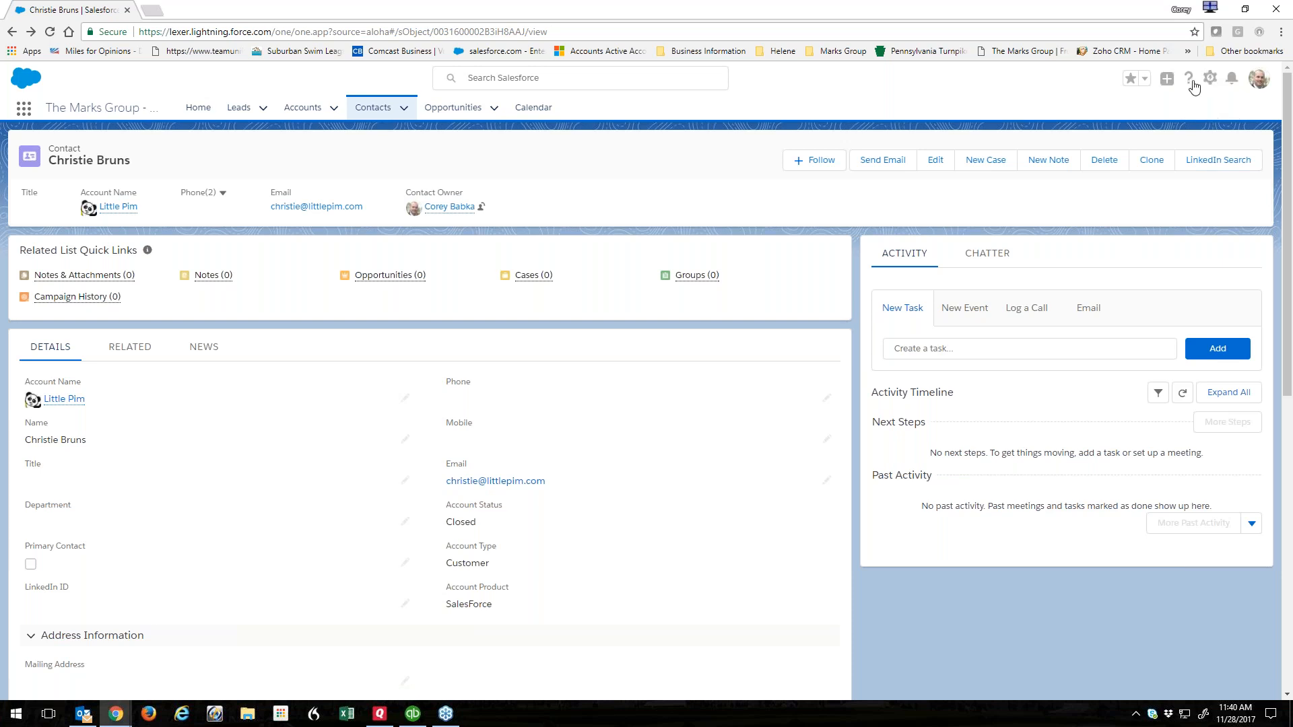
Open the Contact object's Buttons, Links, and Actions list in Object Manager.
{"action": "left_click", "coordinate": [1210, 78]}
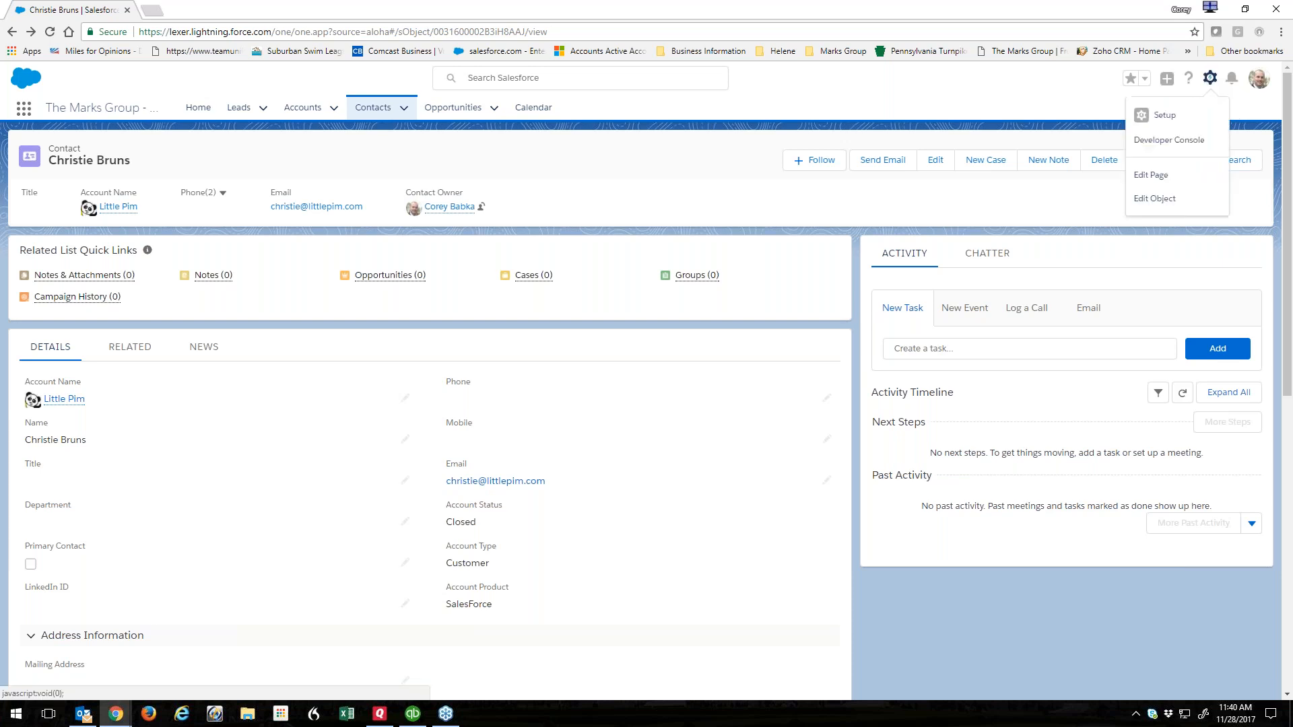
{"action": "left_click", "coordinate": [1149, 199]}
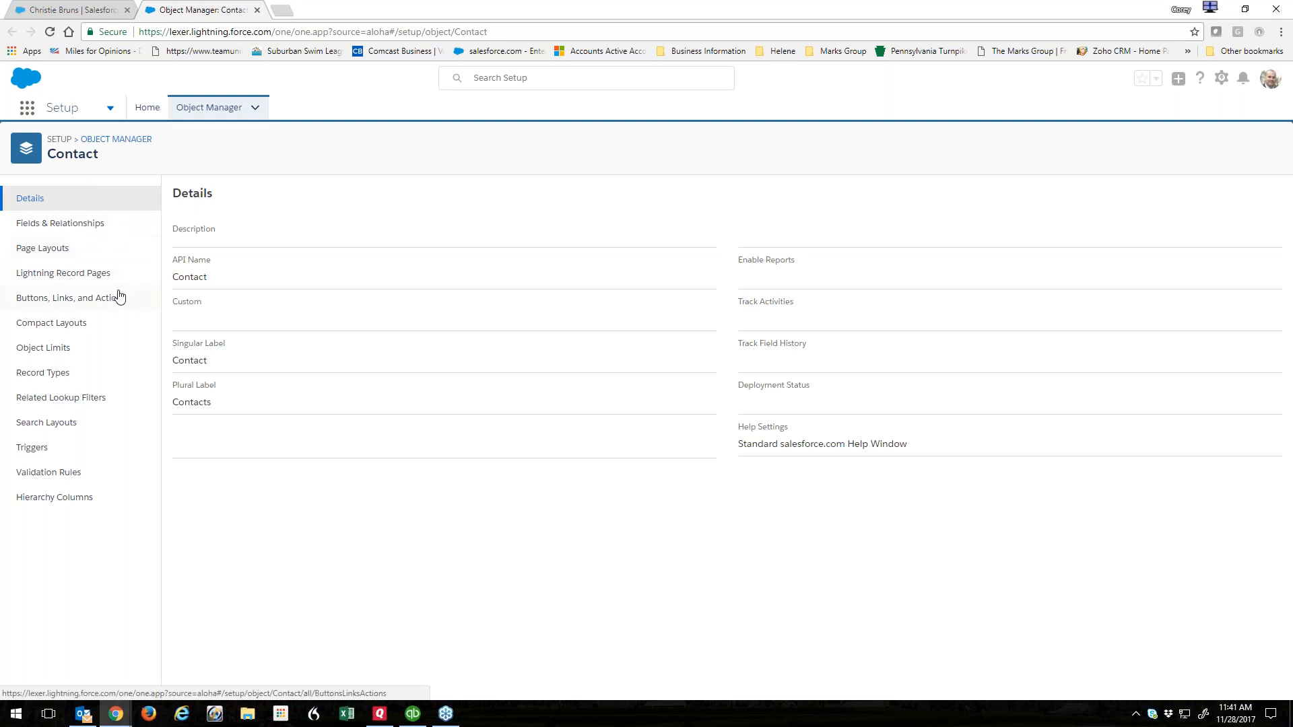
{"action": "left_click", "coordinate": [69, 301]}
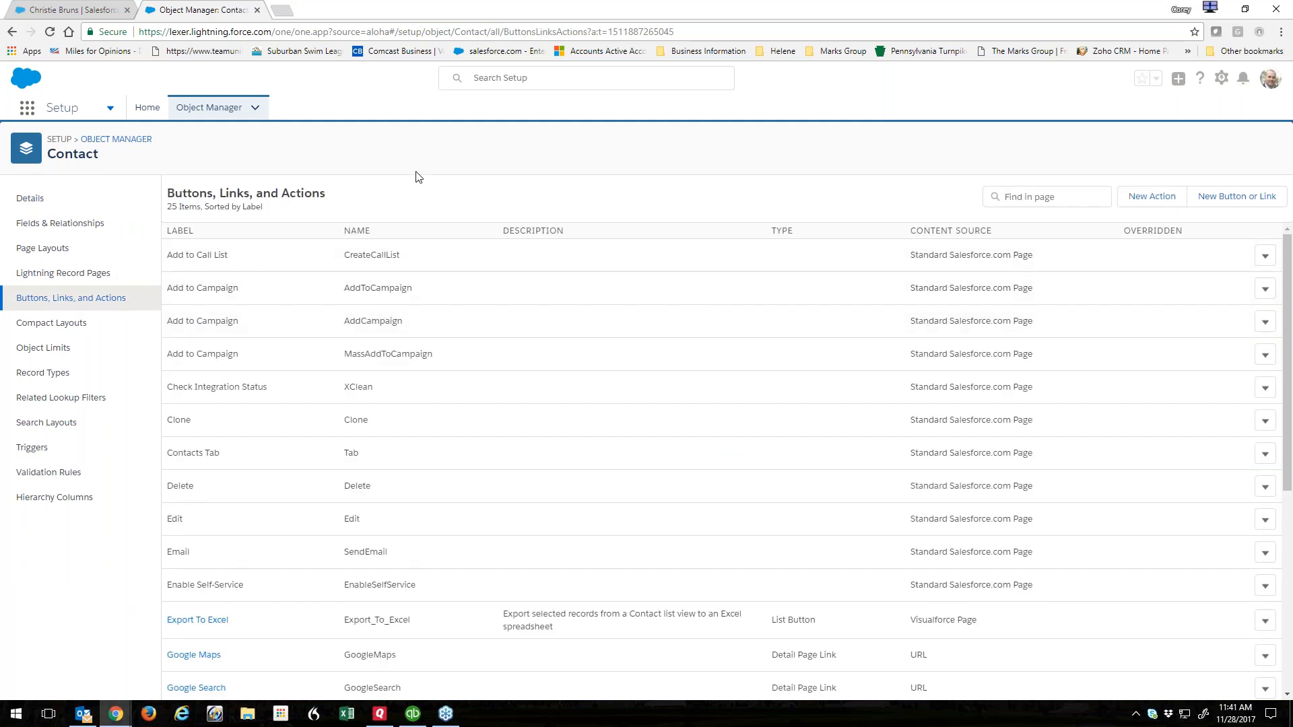
On the contact record, preview and close the Opportunities related-list quick link.
{"action": "left_click", "coordinate": [68, 10]}
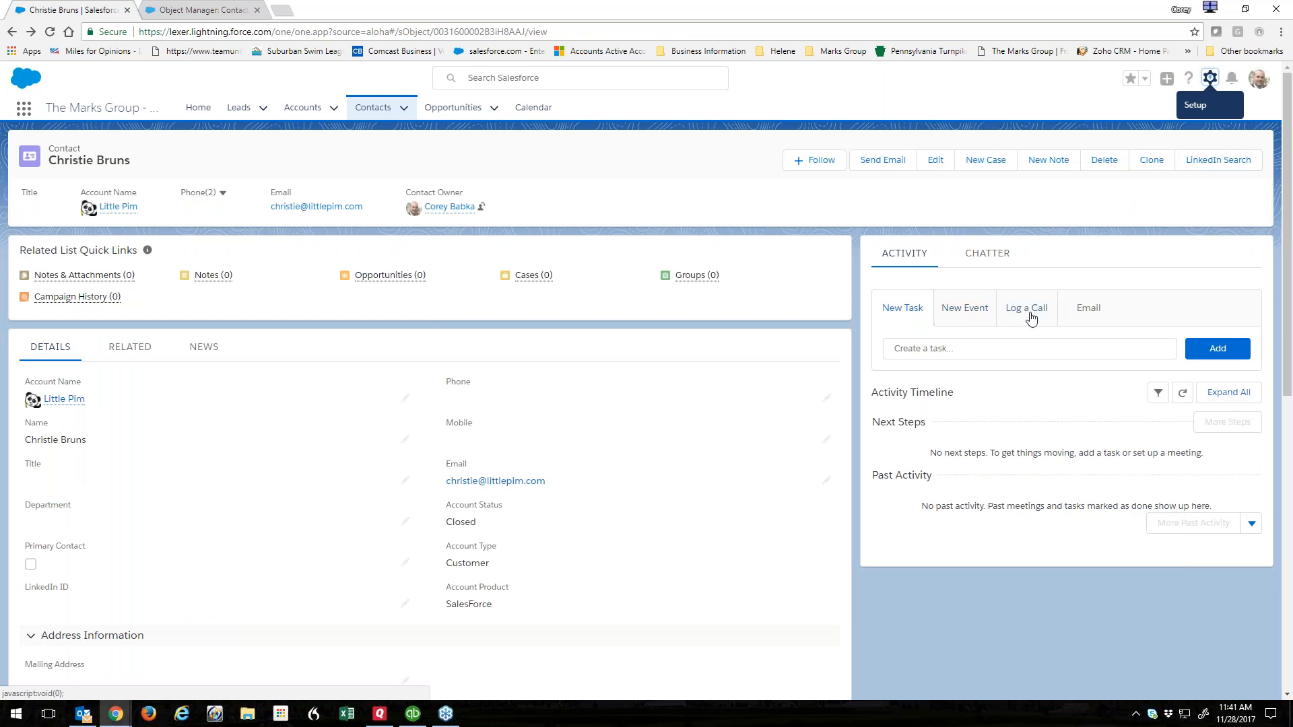
{"action": "mouse_move", "coordinate": [367, 277]}
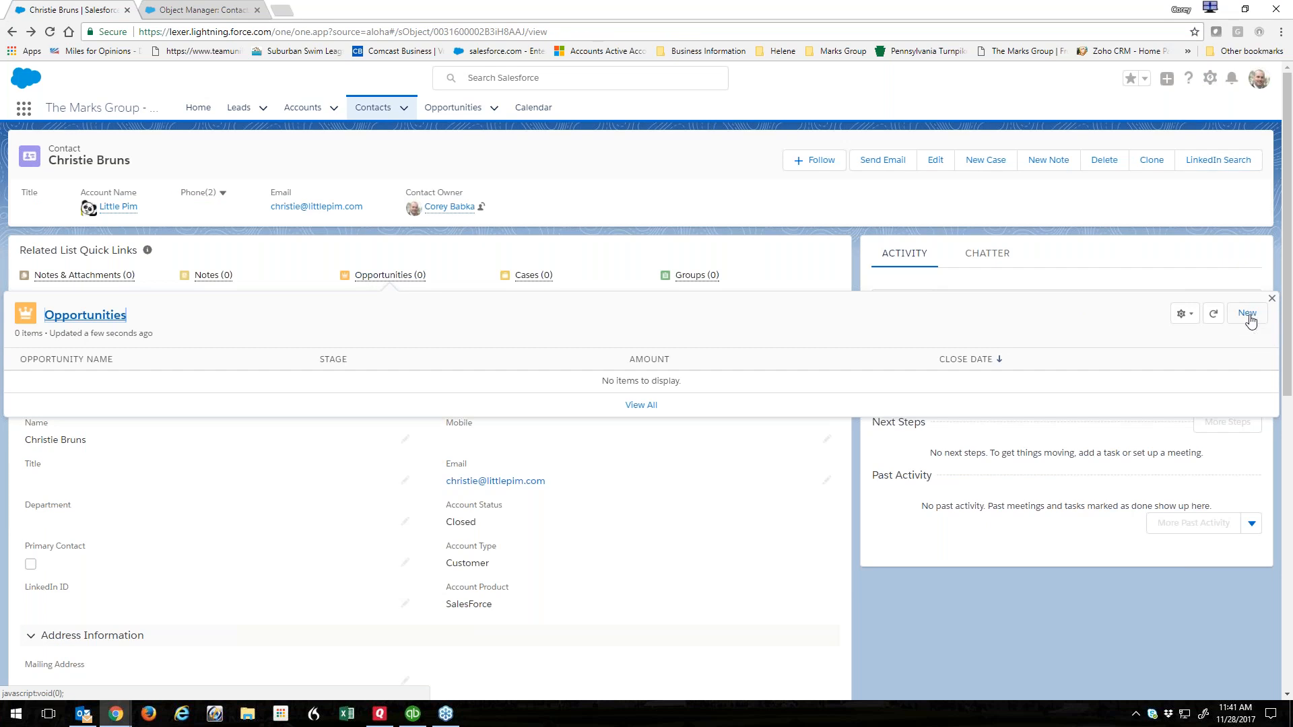
{"action": "left_click", "coordinate": [1272, 299]}
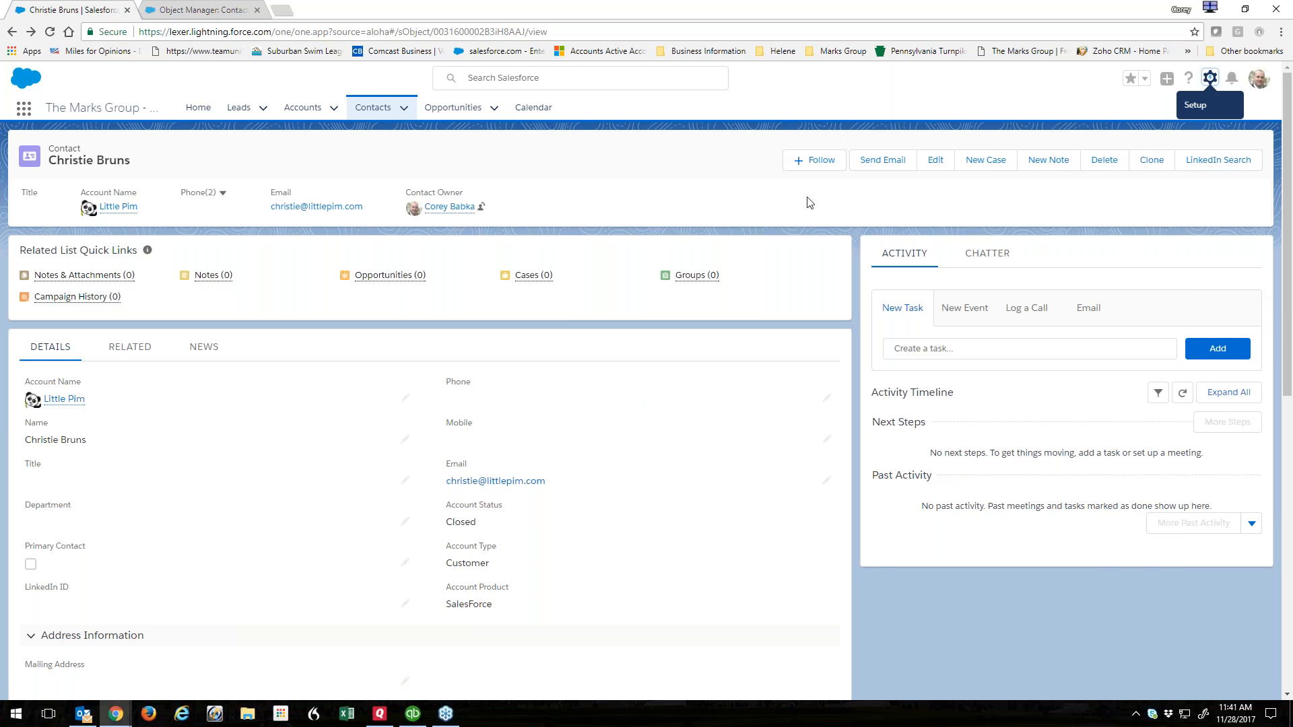
Start a new custom button or link for Contact, then cancel the blank form.
{"action": "left_click", "coordinate": [205, 9]}
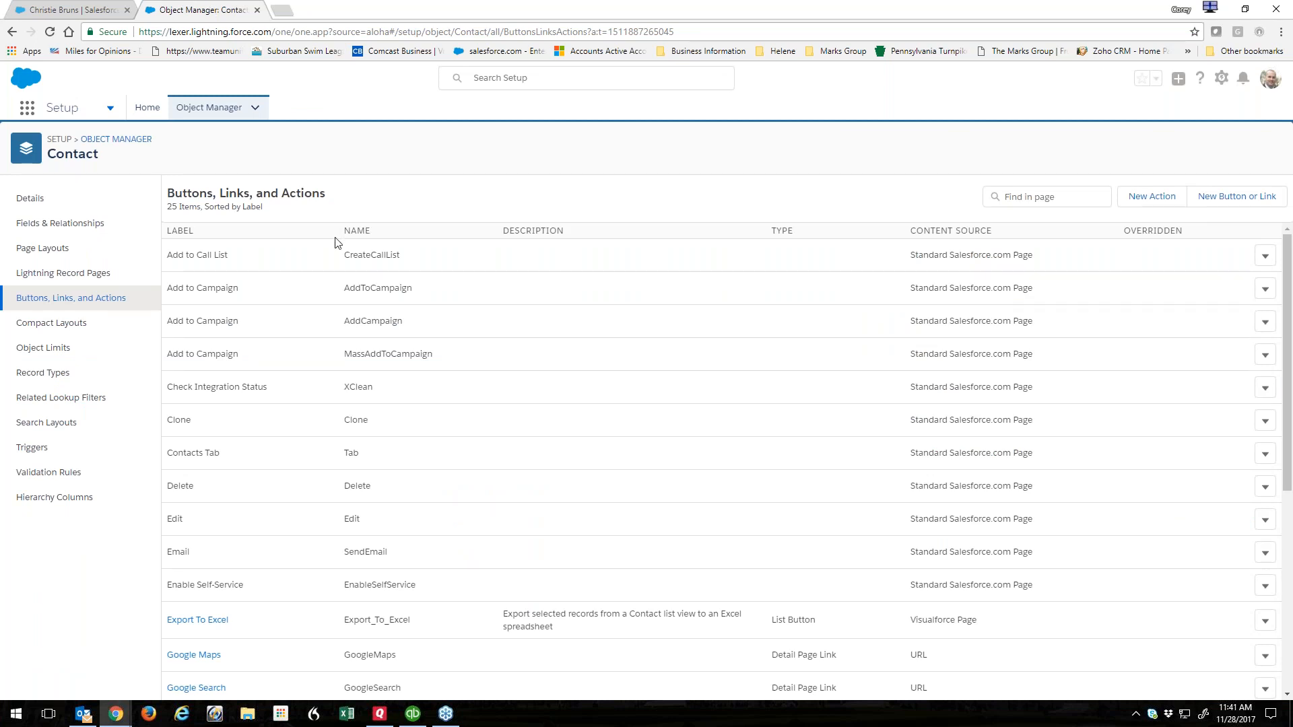
{"action": "scroll", "coordinate": [304, 378], "scroll_direction": "down", "scroll_amount": 5}
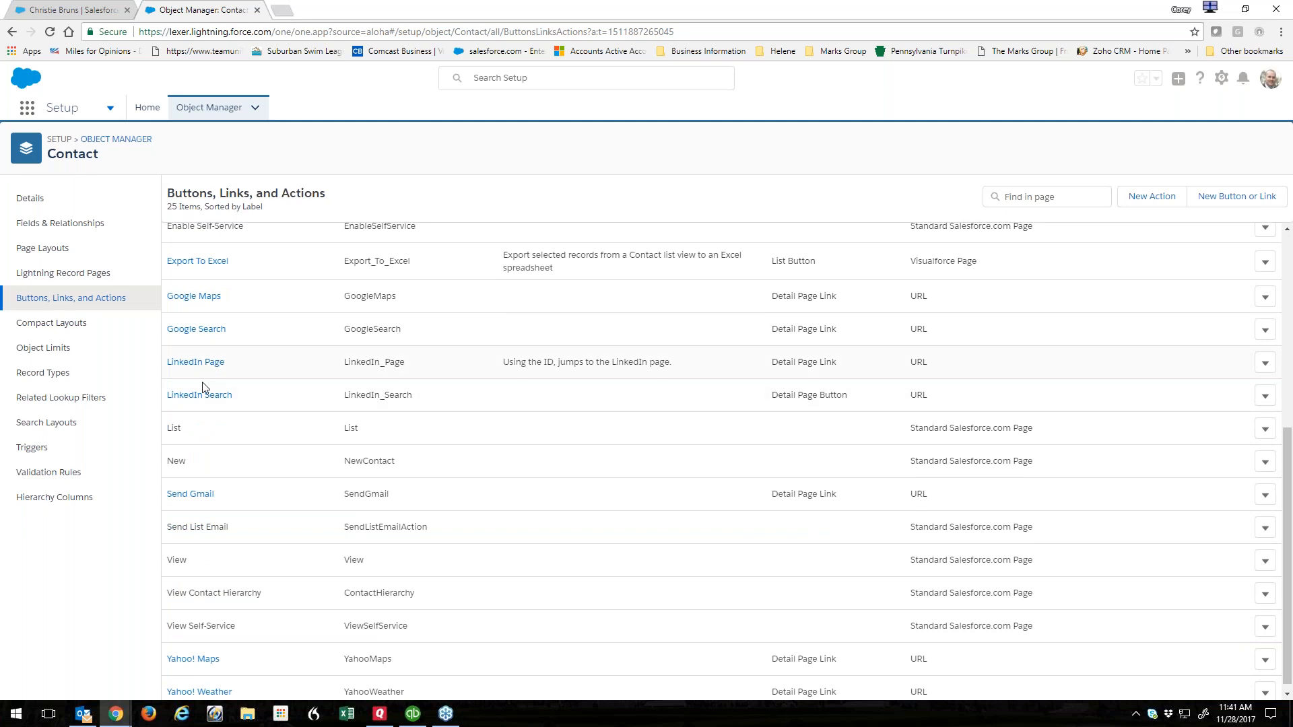
{"action": "scroll", "coordinate": [244, 352], "scroll_direction": "up", "scroll_amount": 5}
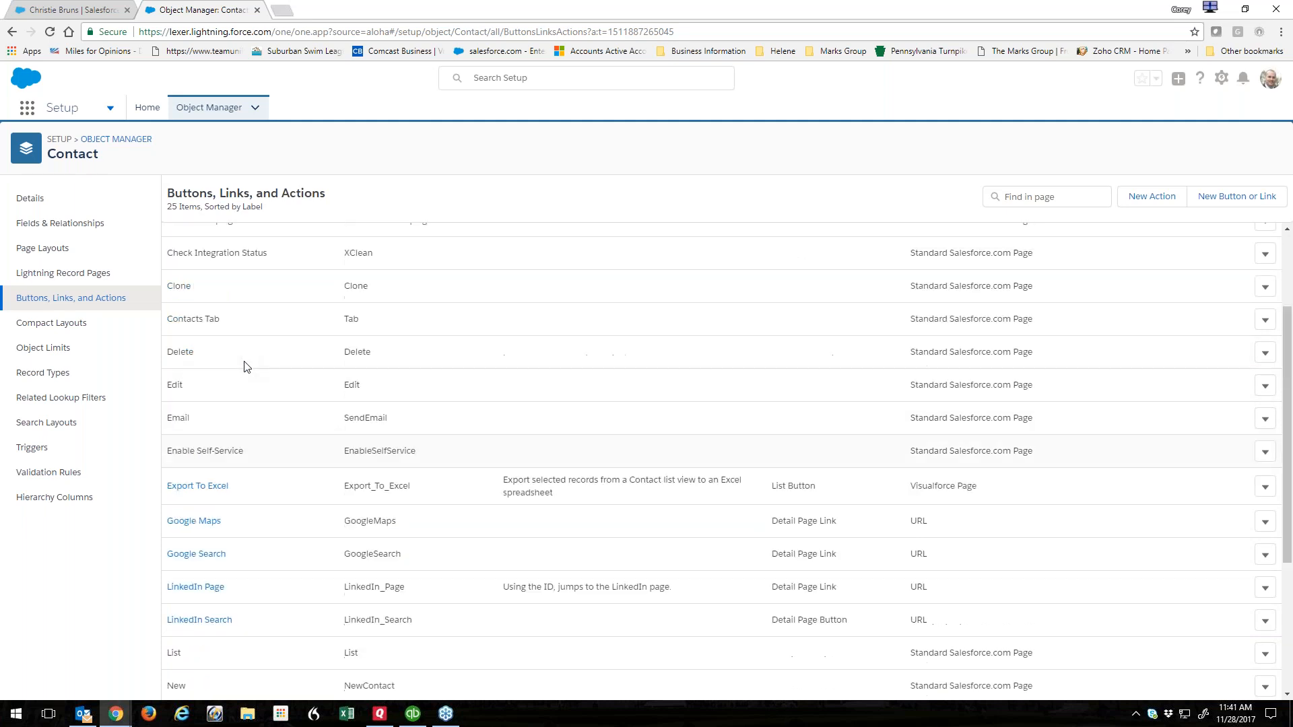
{"action": "left_click", "coordinate": [1209, 202]}
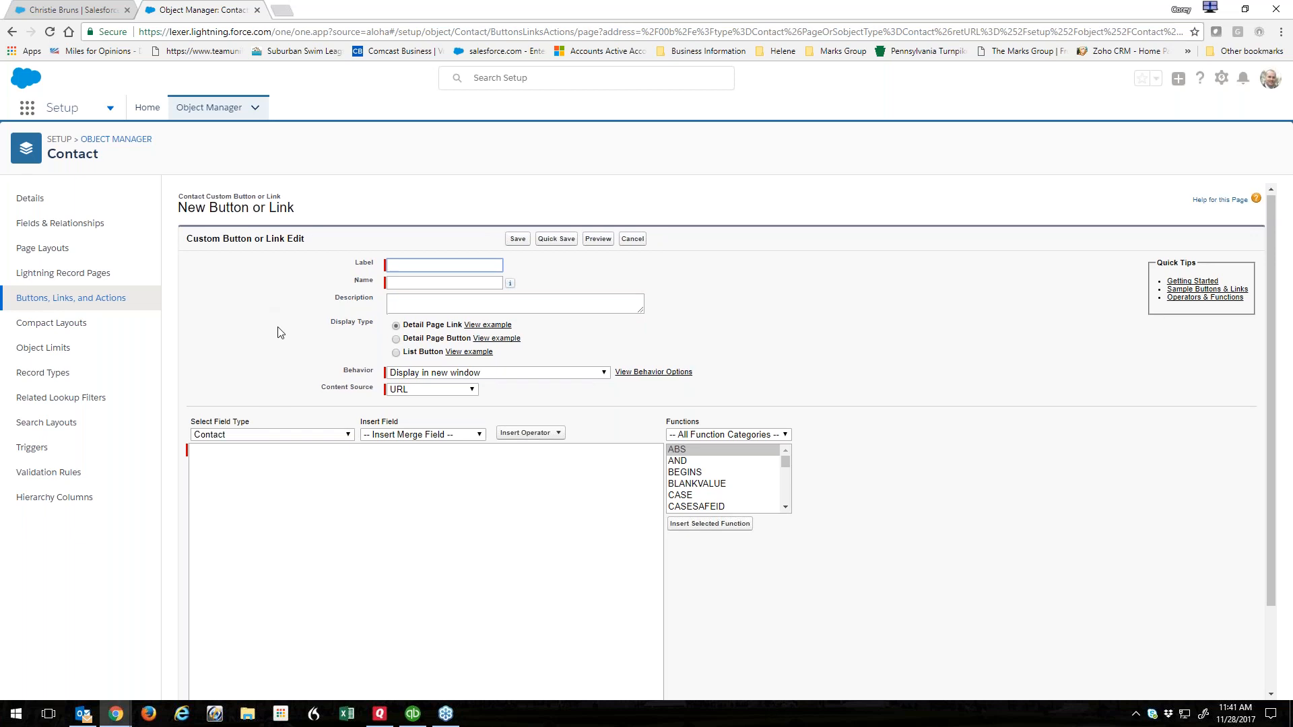
{"action": "left_click", "coordinate": [633, 239]}
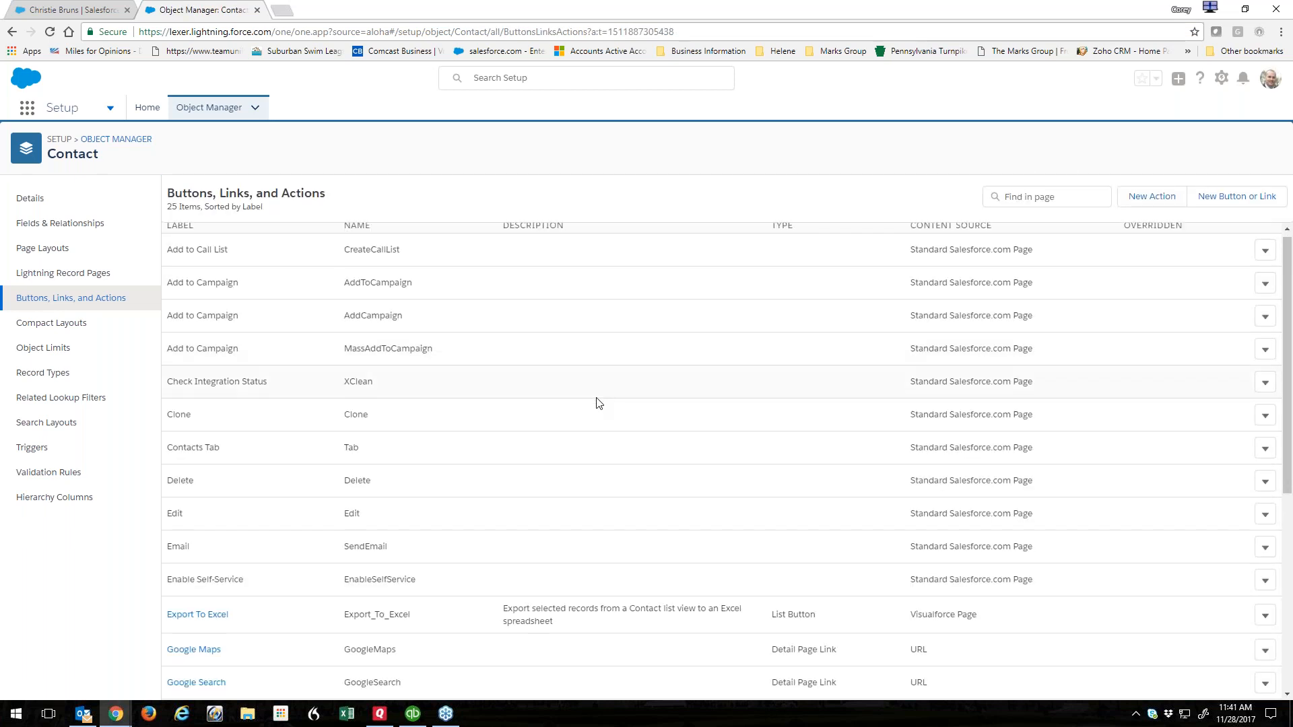
Open the LinkedIn Search button's details and its edit form.
{"action": "scroll", "coordinate": [595, 403], "scroll_direction": "down", "scroll_amount": 3}
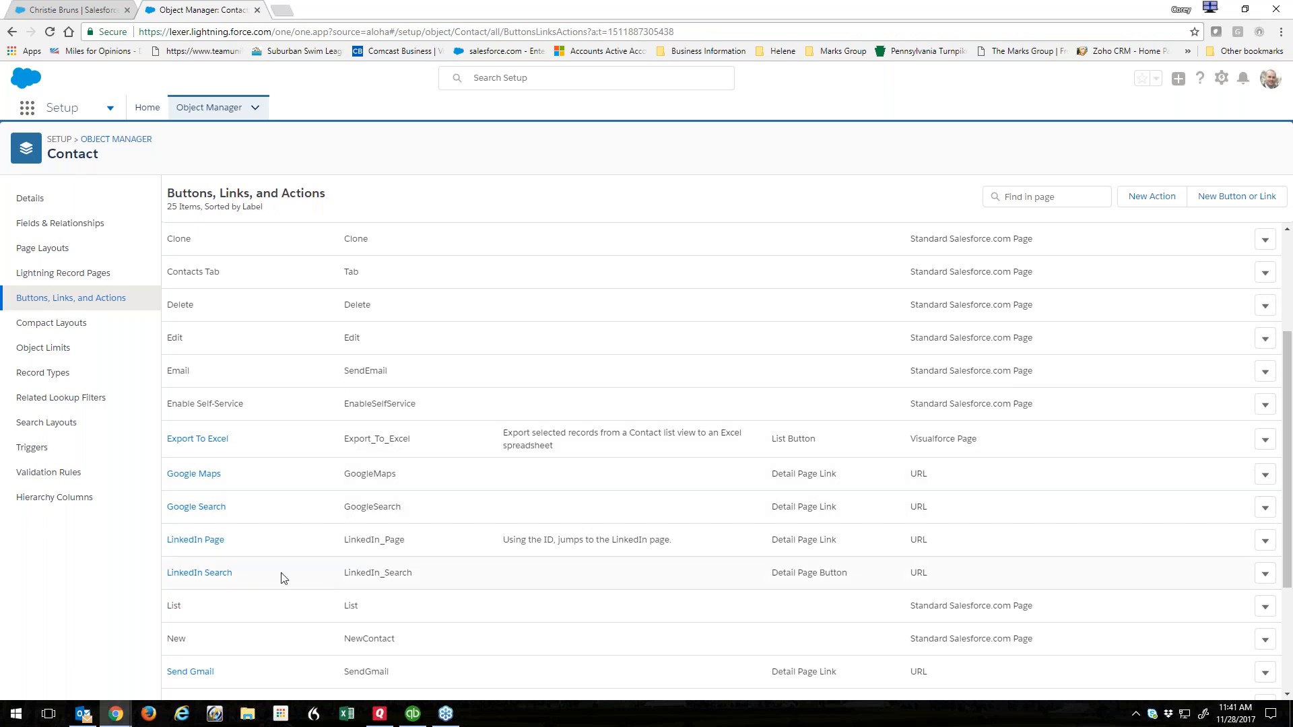
{"action": "left_click", "coordinate": [203, 574]}
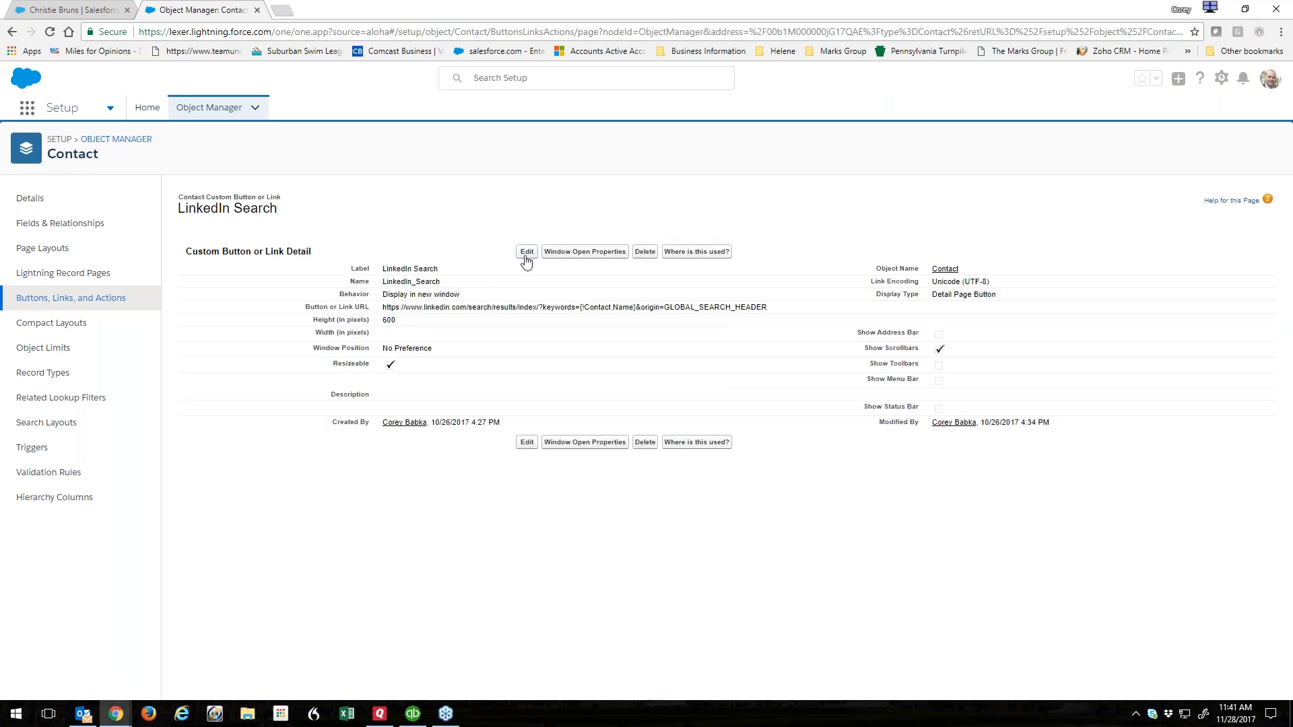
{"action": "left_click", "coordinate": [527, 252]}
{"action": "left_click", "coordinate": [480, 304]}
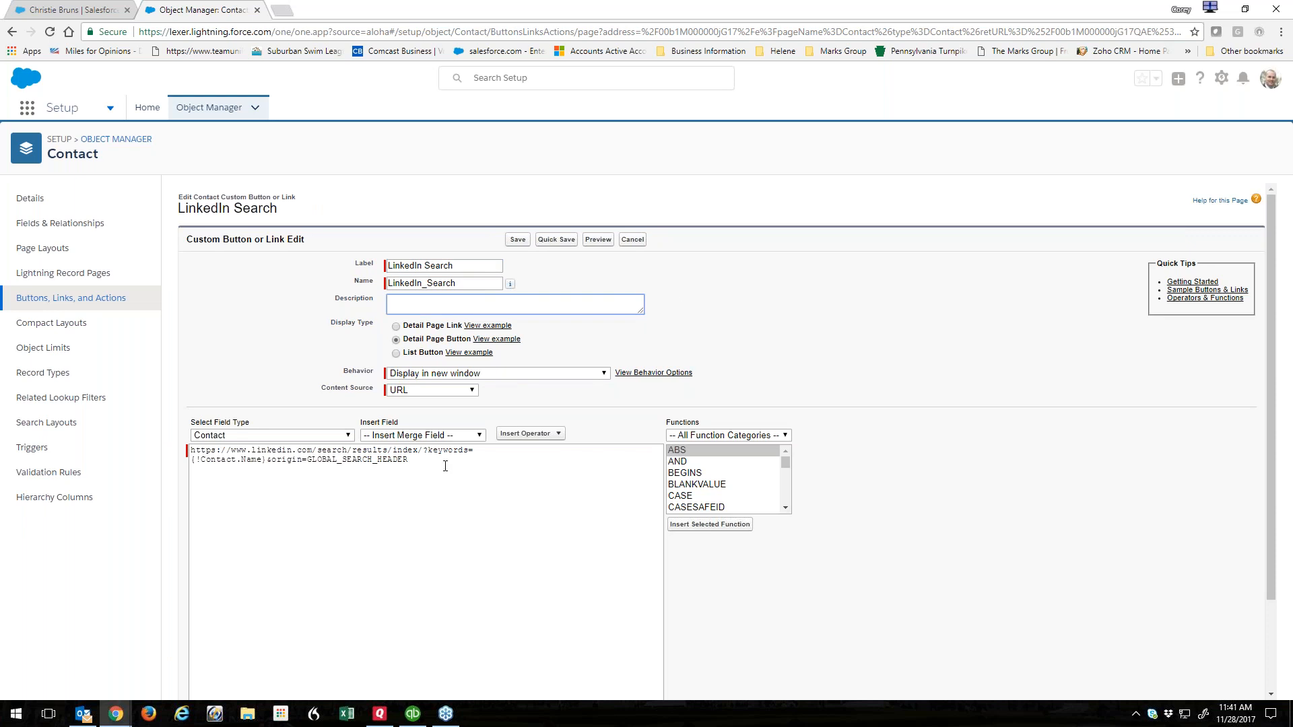
Inspect the URL formula, highlighting its {!Contact.Name} merge field.
{"action": "left_click_drag", "start_coordinate": [419, 460], "coordinate": [170, 447]}
{"action": "left_click", "coordinate": [241, 460]}
{"action": "left_click_drag", "start_coordinate": [192, 450], "coordinate": [408, 461]}
{"action": "left_click", "coordinate": [431, 463]}
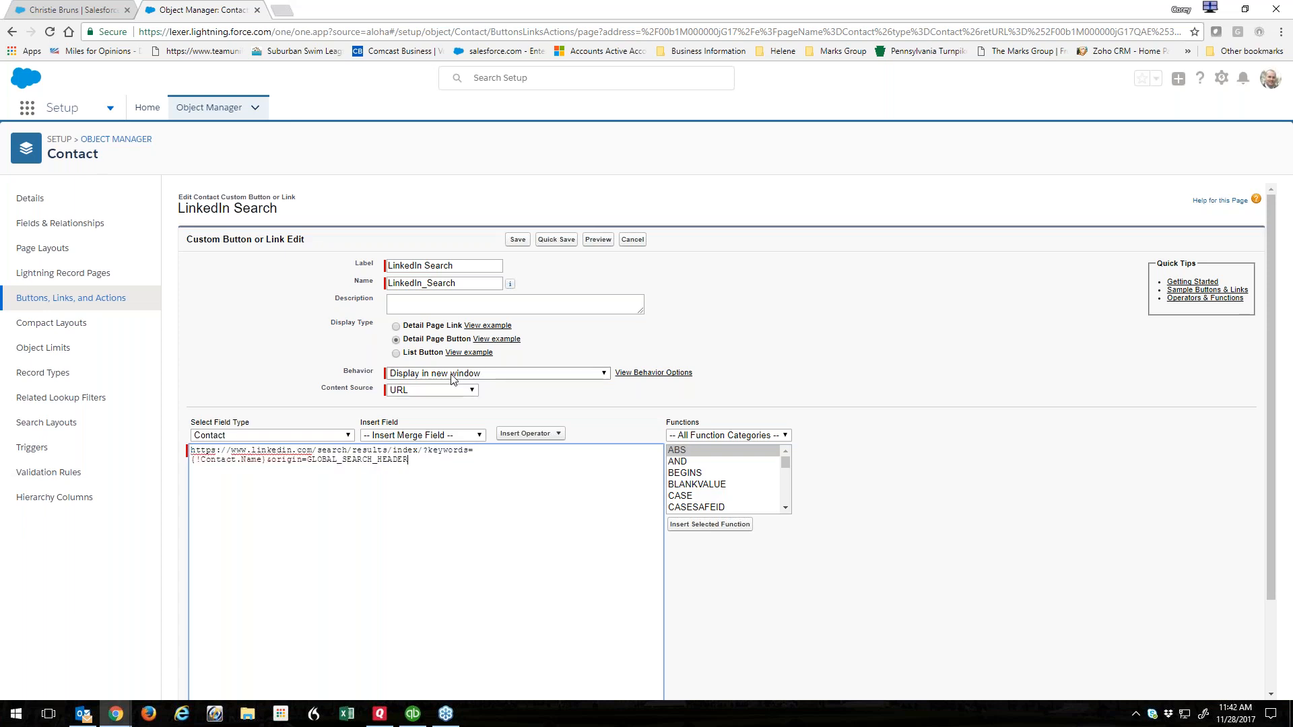
{"action": "left_click_drag", "start_coordinate": [266, 460], "coordinate": [190, 462]}
{"action": "left_click", "coordinate": [380, 464]}
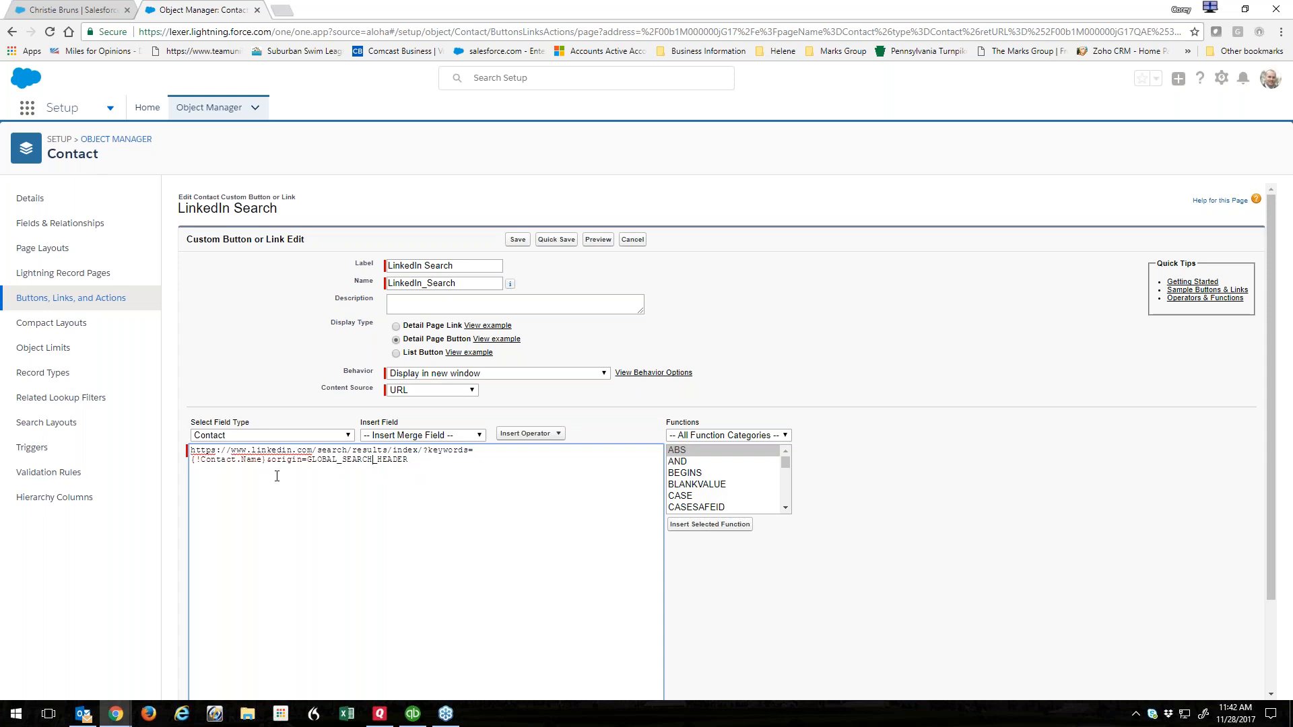
{"action": "left_click_drag", "start_coordinate": [267, 460], "coordinate": [191, 461]}
{"action": "left_click", "coordinate": [222, 463]}
{"action": "left_click_drag", "start_coordinate": [271, 461], "coordinate": [191, 461]}
{"action": "left_click", "coordinate": [272, 462]}
{"action": "left_click", "coordinate": [282, 10]}
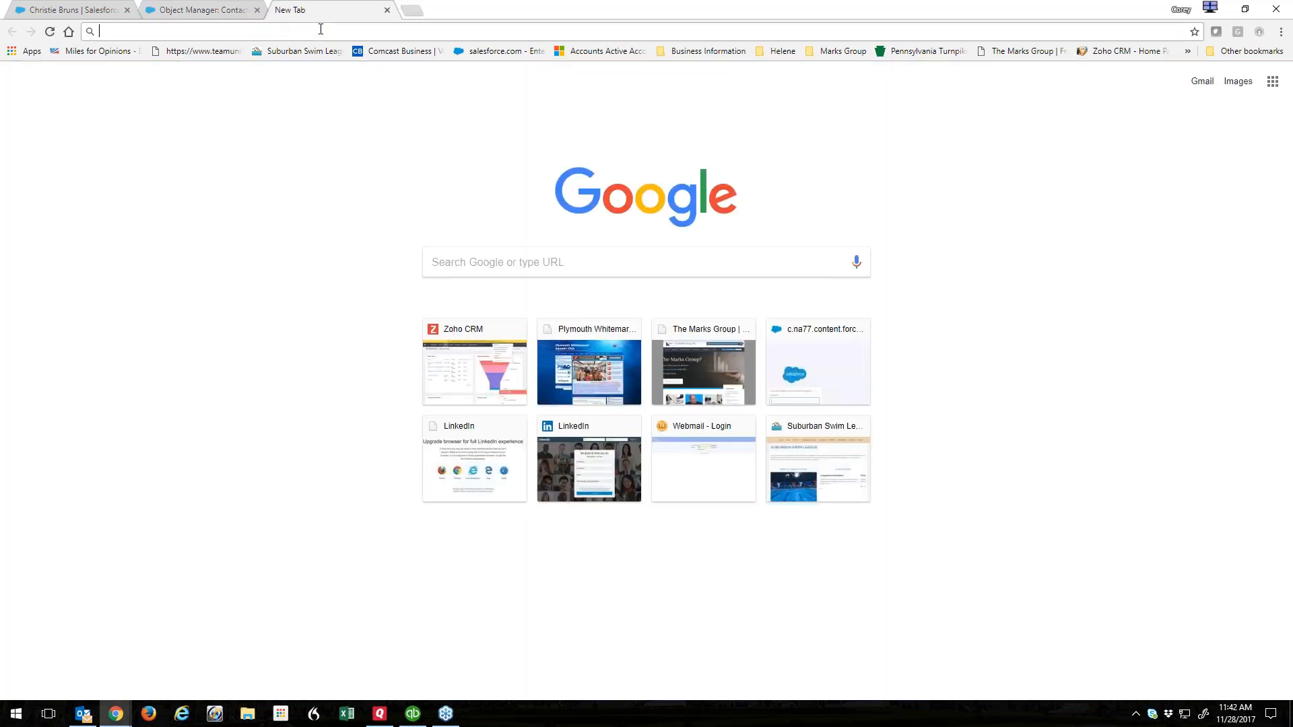
On linkedin.com, search for a person's name and examine the keywords part of the results URL.
{"action": "type", "text": "linked"}
{"action": "key", "text": "Return"}
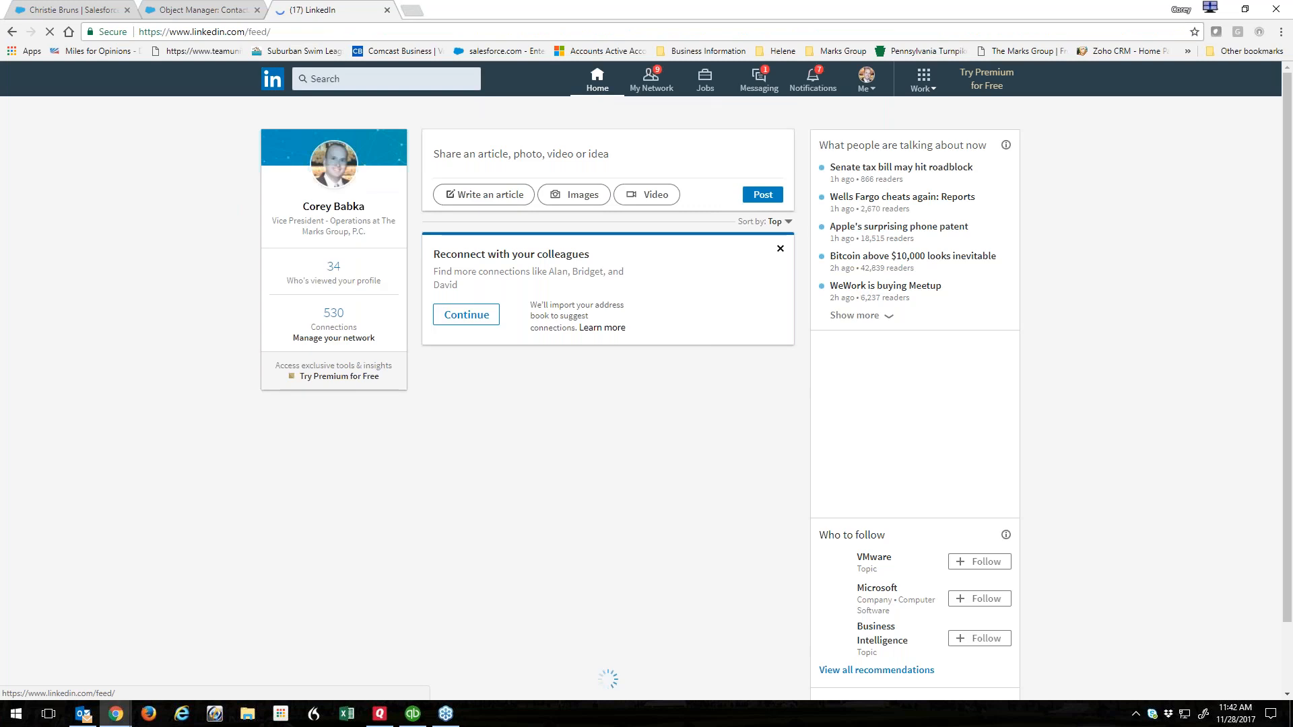
{"action": "left_click", "coordinate": [417, 79]}
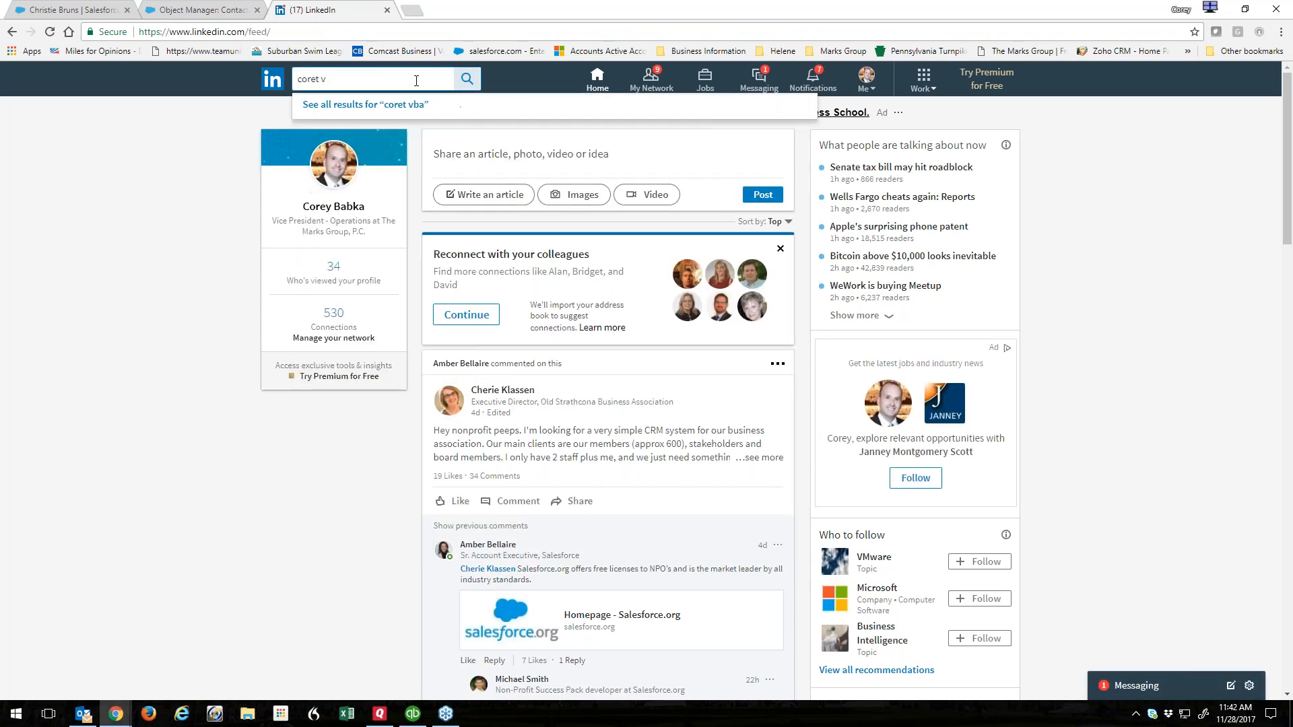
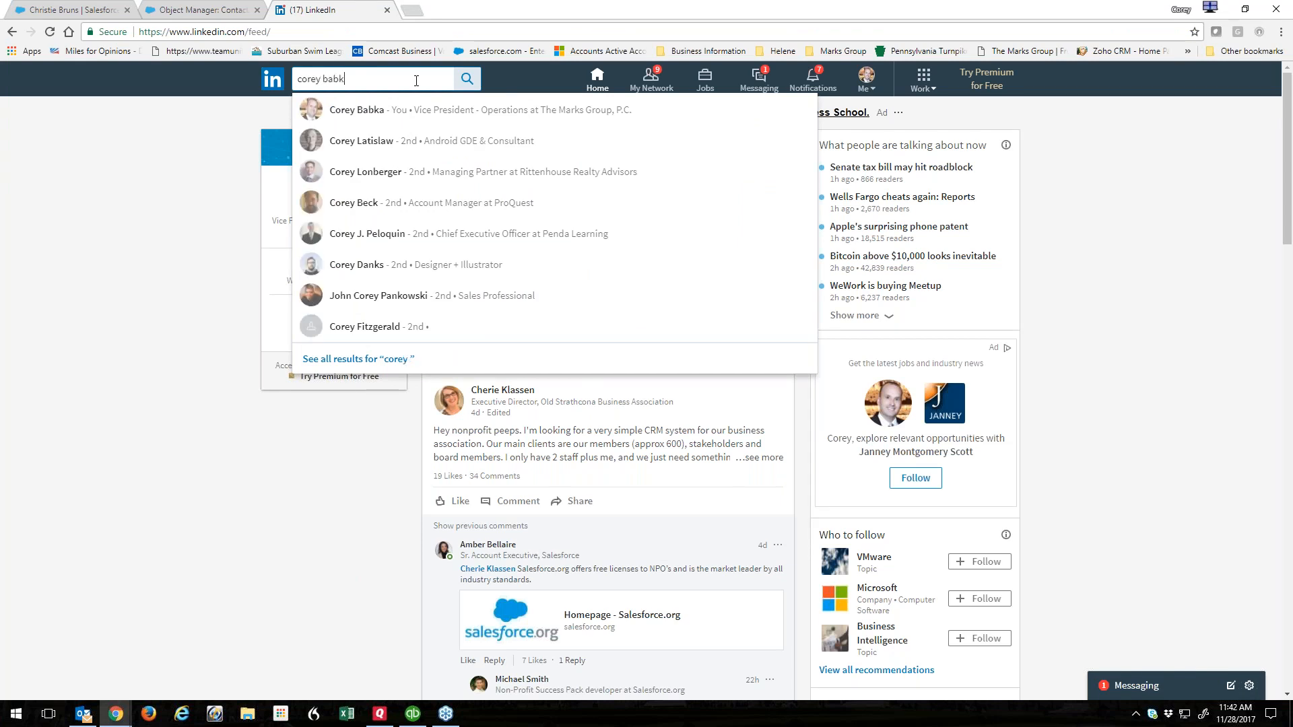
{"action": "key", "text": "Return"}
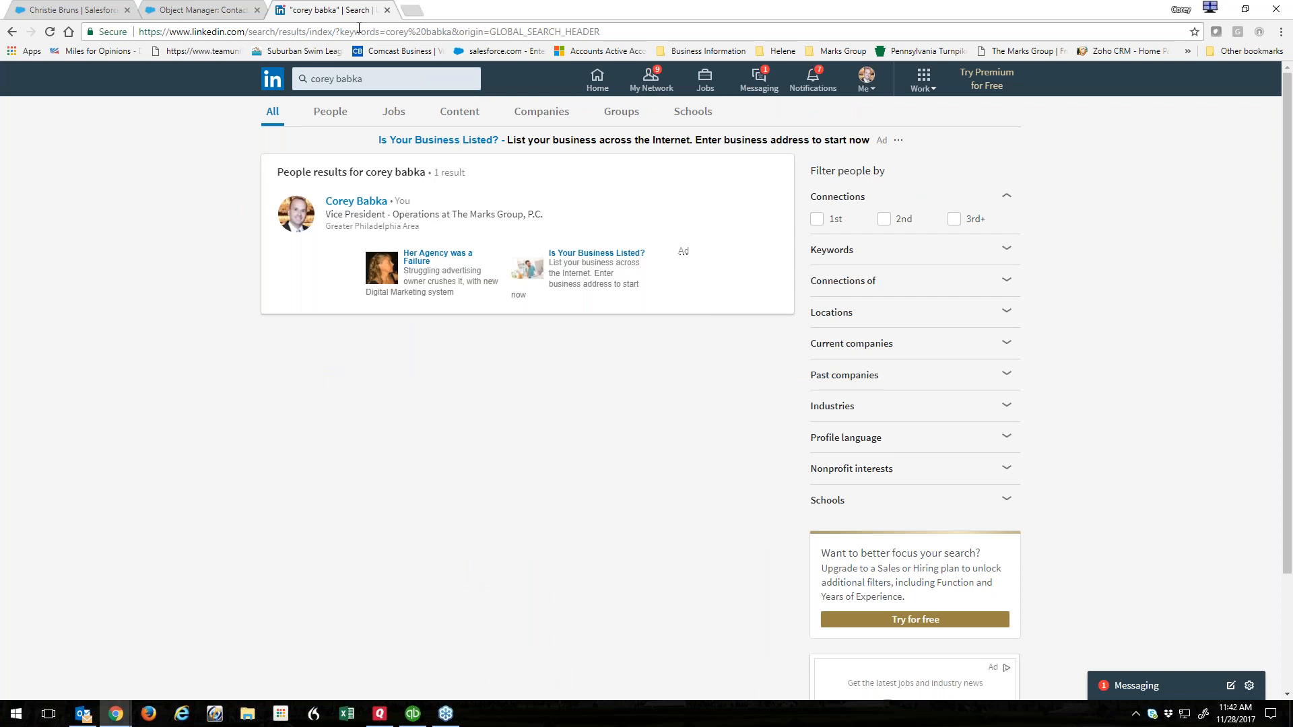
{"action": "left_click_drag", "start_coordinate": [386, 31], "coordinate": [451, 33]}
{"action": "left_click", "coordinate": [387, 11]}
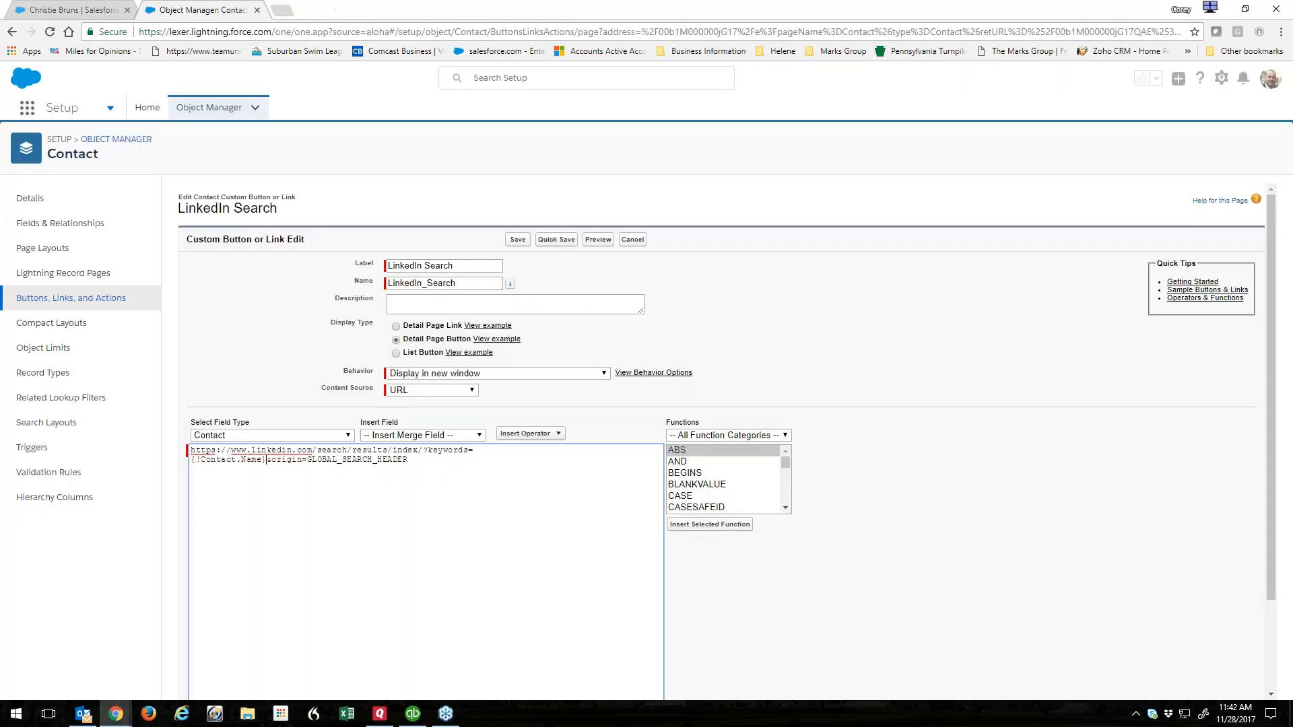
Check the {!Contact.Name} merge field in the URL and cancel the editor without changes.
{"action": "left_click_drag", "start_coordinate": [267, 459], "coordinate": [193, 464]}
{"action": "left_click", "coordinate": [262, 477]}
{"action": "left_click", "coordinate": [632, 241]}
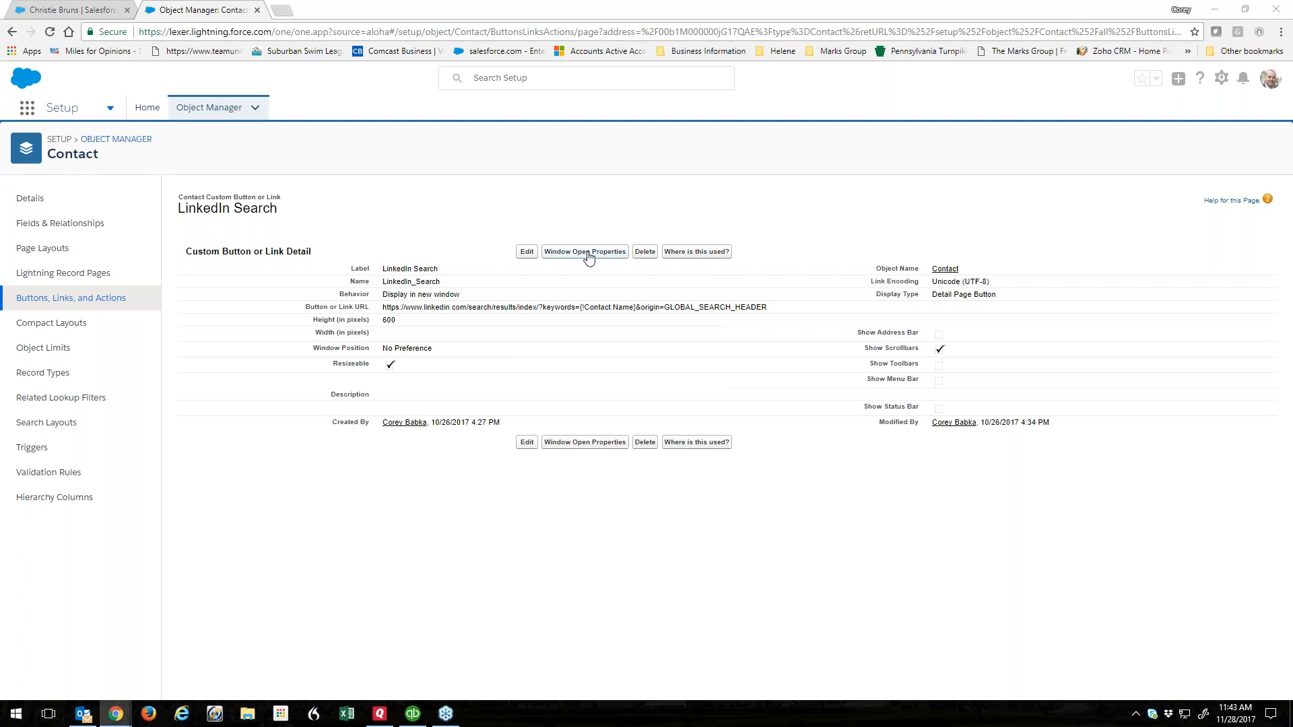
{"action": "left_click", "coordinate": [70, 10]}
Run the contact's LinkedIn Search action, allow the results to open, then close them.
{"action": "left_click", "coordinate": [1218, 159]}
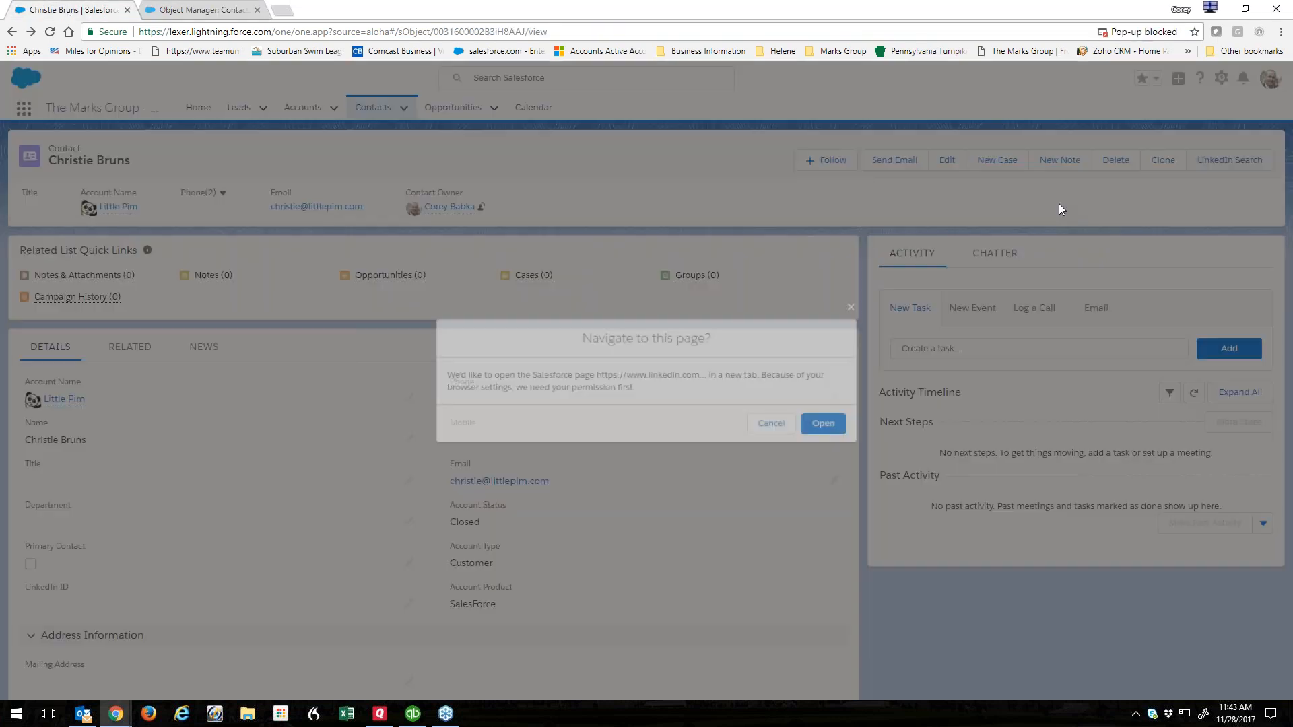
{"action": "left_click", "coordinate": [828, 424]}
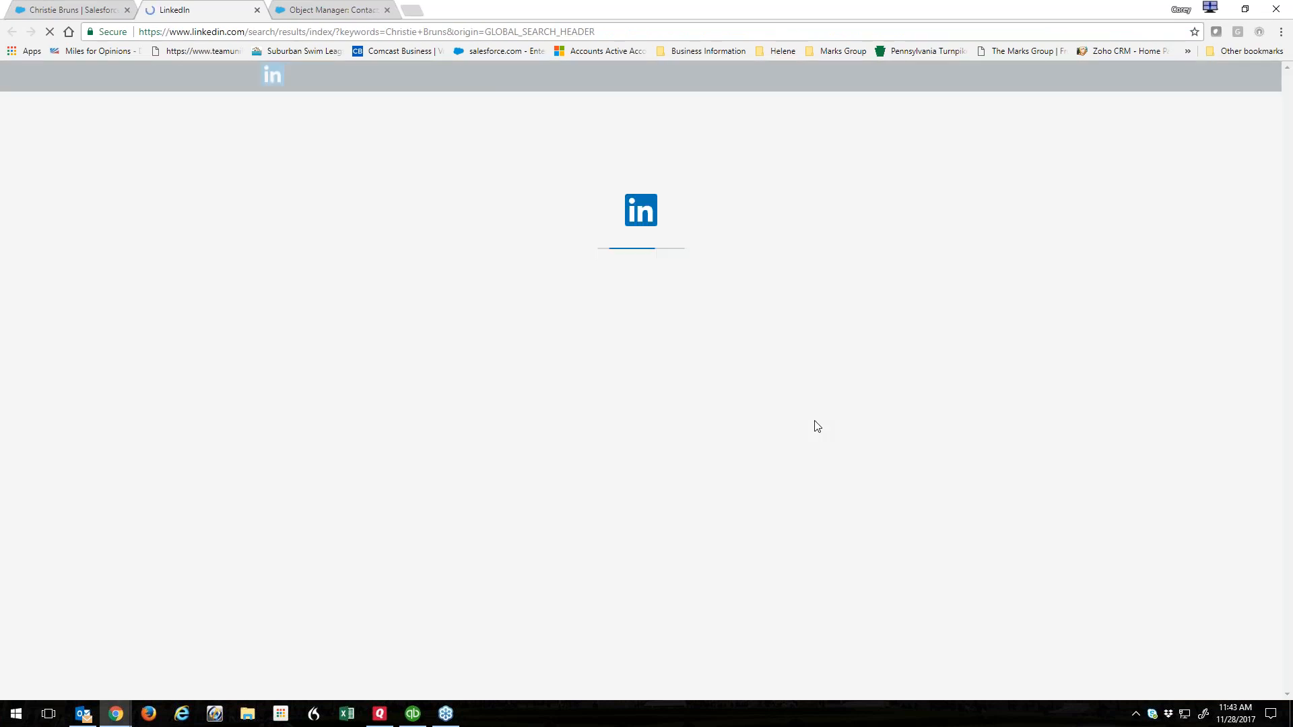
{"action": "left_click", "coordinate": [257, 10]}
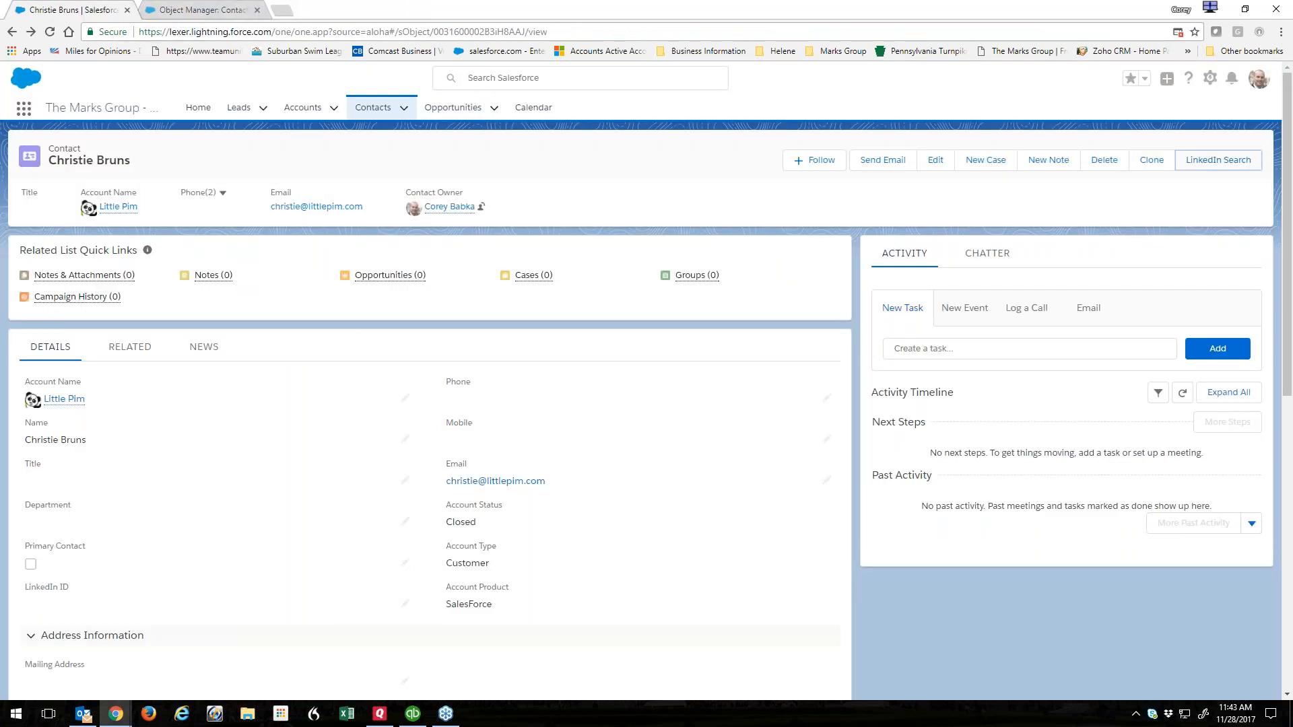
{"action": "left_click", "coordinate": [200, 11]}
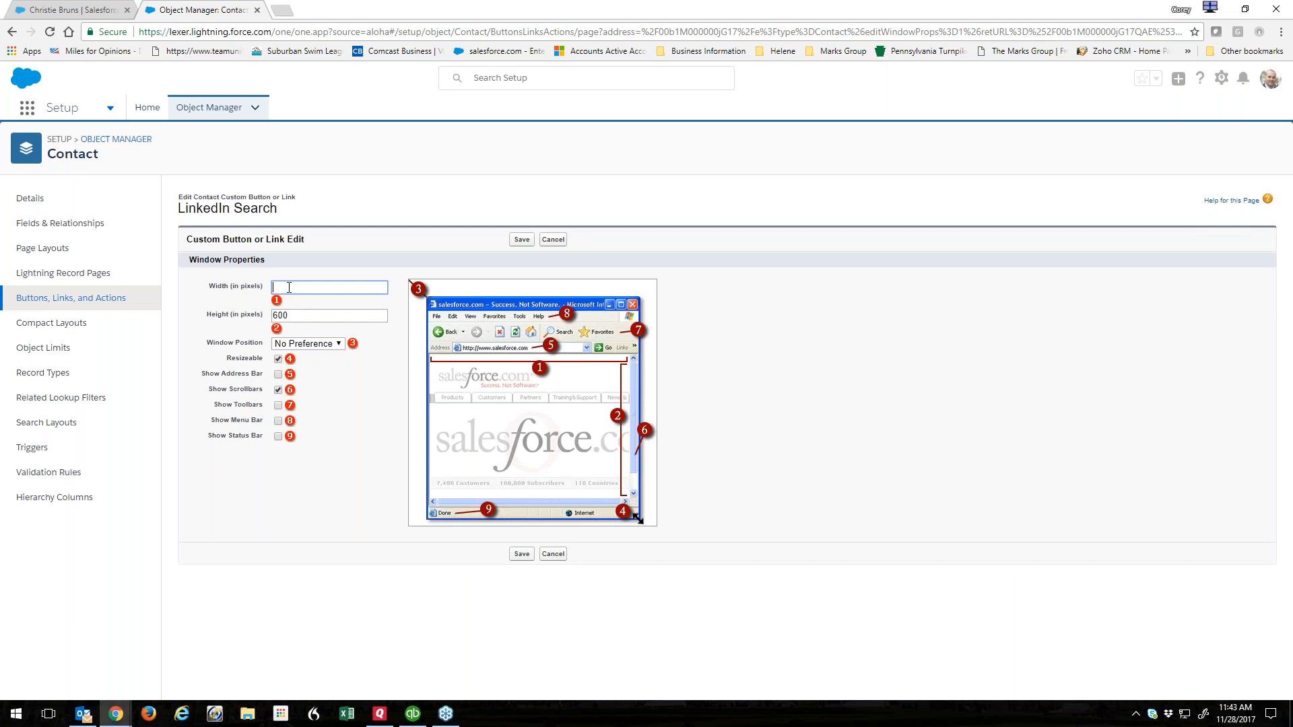
Set the LinkedIn Search window width to 800 pixels and save.
{"action": "type", "text": "800"}
{"action": "left_click", "coordinate": [521, 240]}
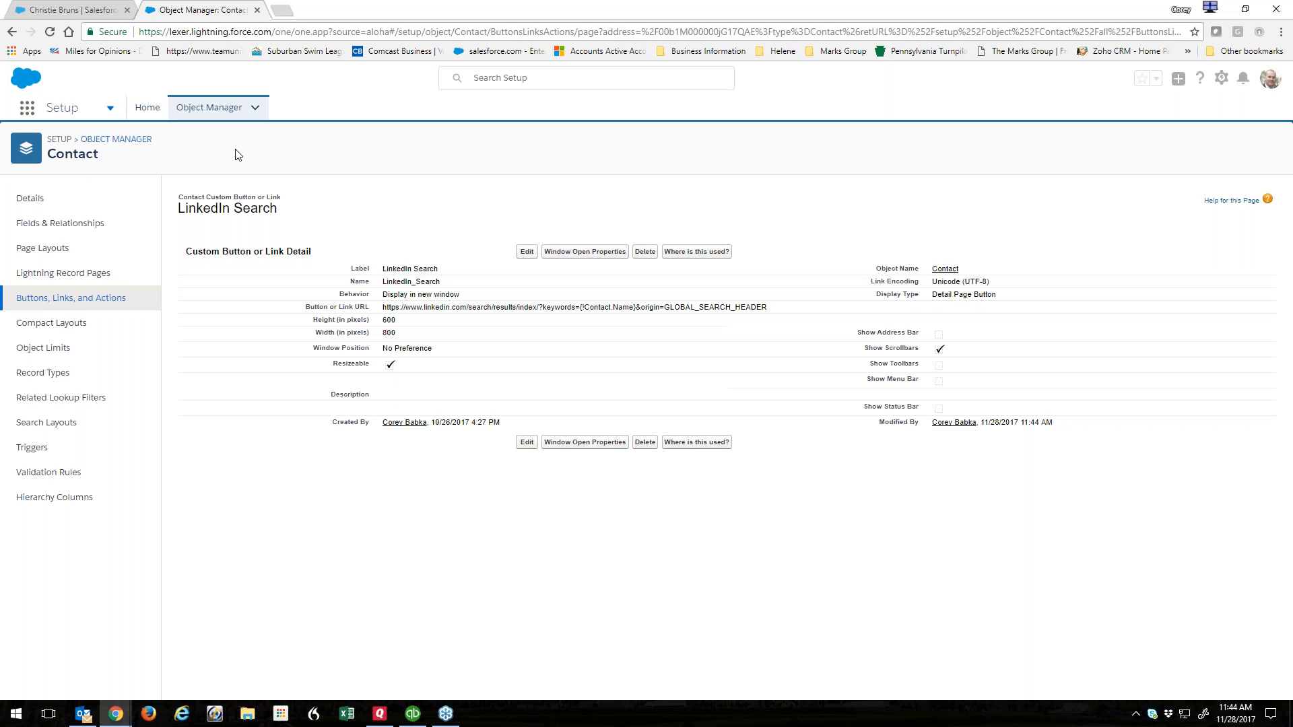
Open the Contact Record Page in App Builder and select the Highlights Panel.
{"action": "left_click", "coordinate": [257, 10]}
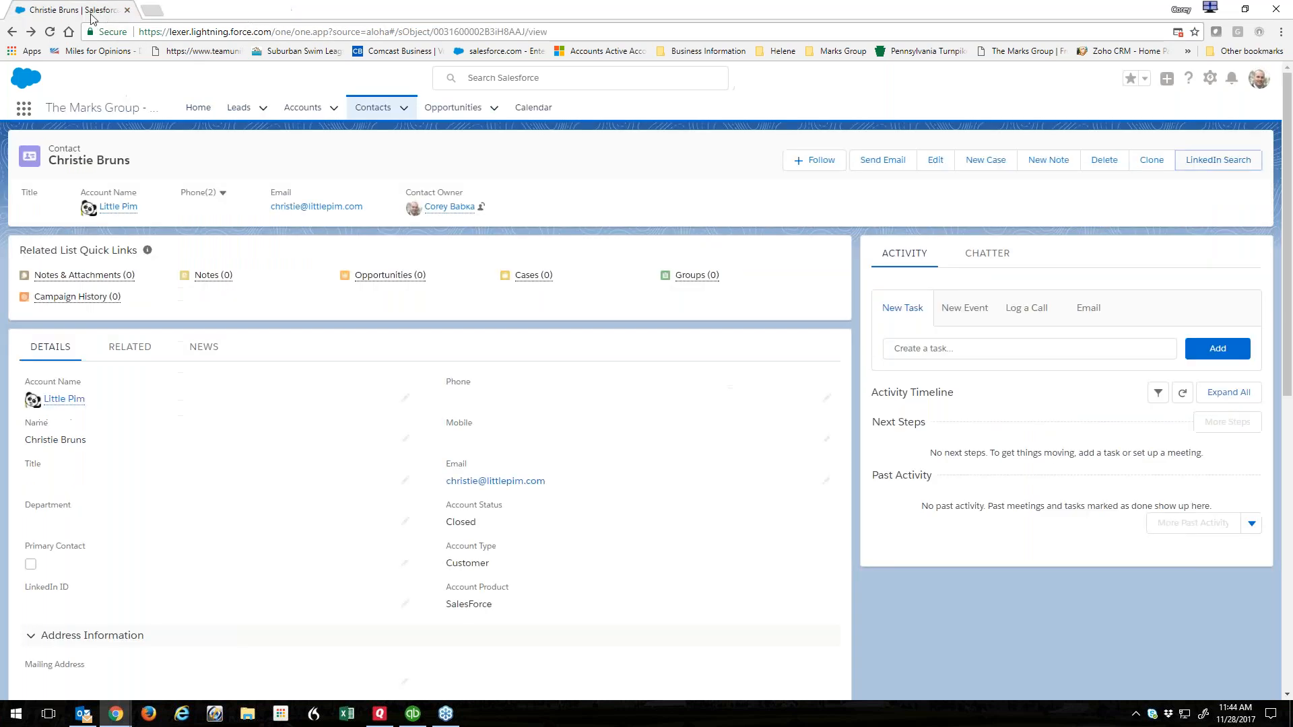
{"action": "left_click", "coordinate": [1210, 78]}
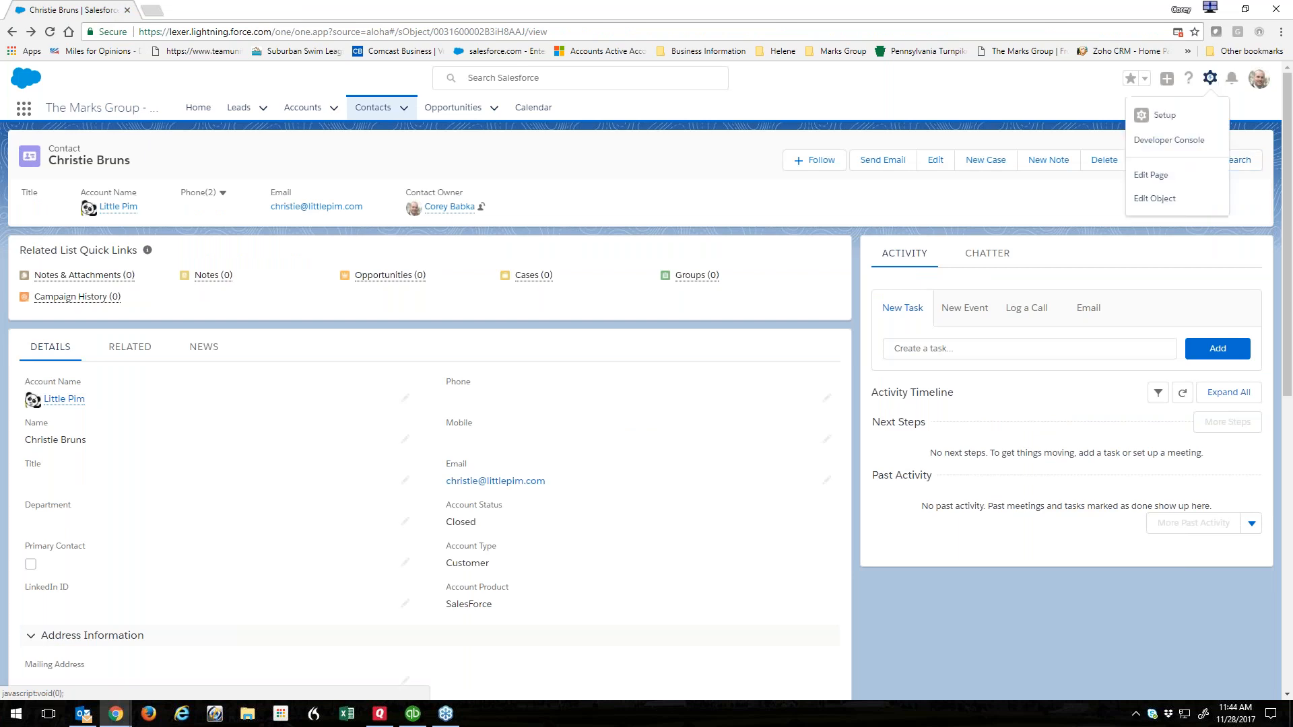
{"action": "left_click", "coordinate": [1145, 177]}
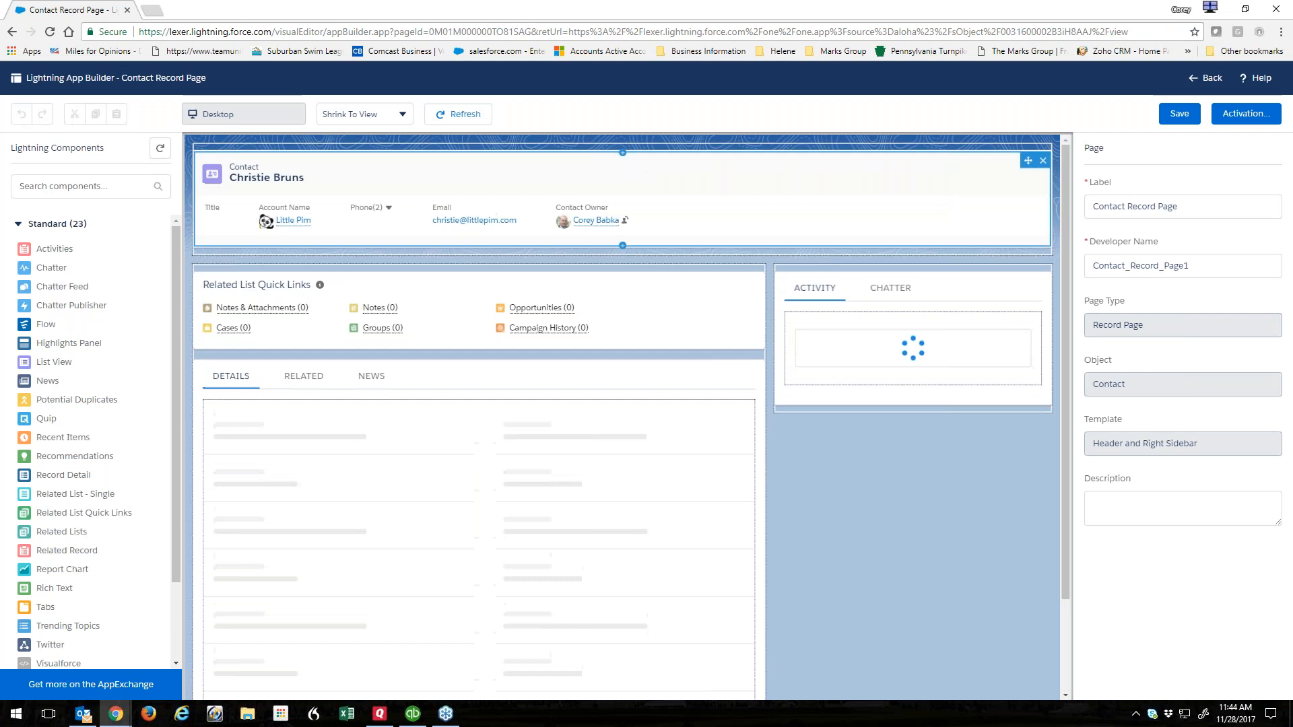
{"action": "left_click", "coordinate": [855, 209]}
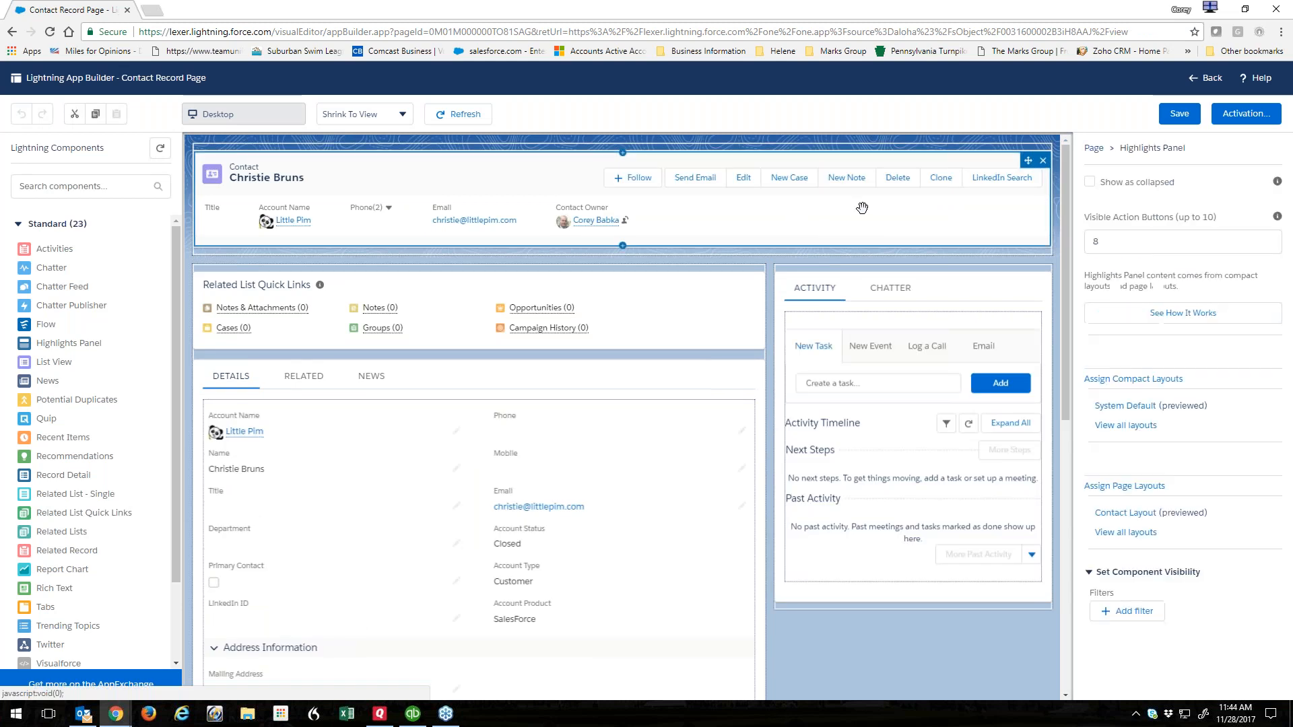
Set Visible Action Buttons to 3, save, and check the overflow actions on the record.
{"action": "double_click", "coordinate": [1114, 243]}
{"action": "key", "text": "BackSpace"}
{"action": "type", "text": "3"}
{"action": "left_click", "coordinate": [1180, 114]}
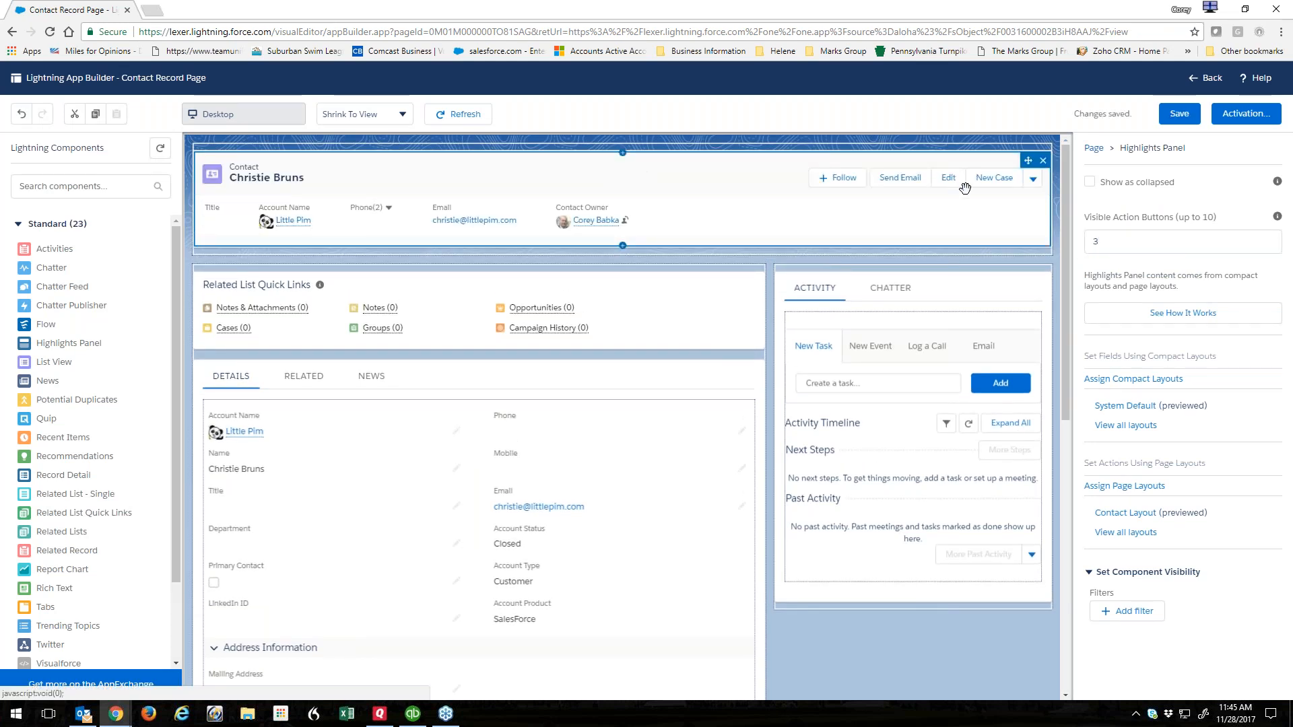
{"action": "left_click", "coordinate": [1194, 81]}
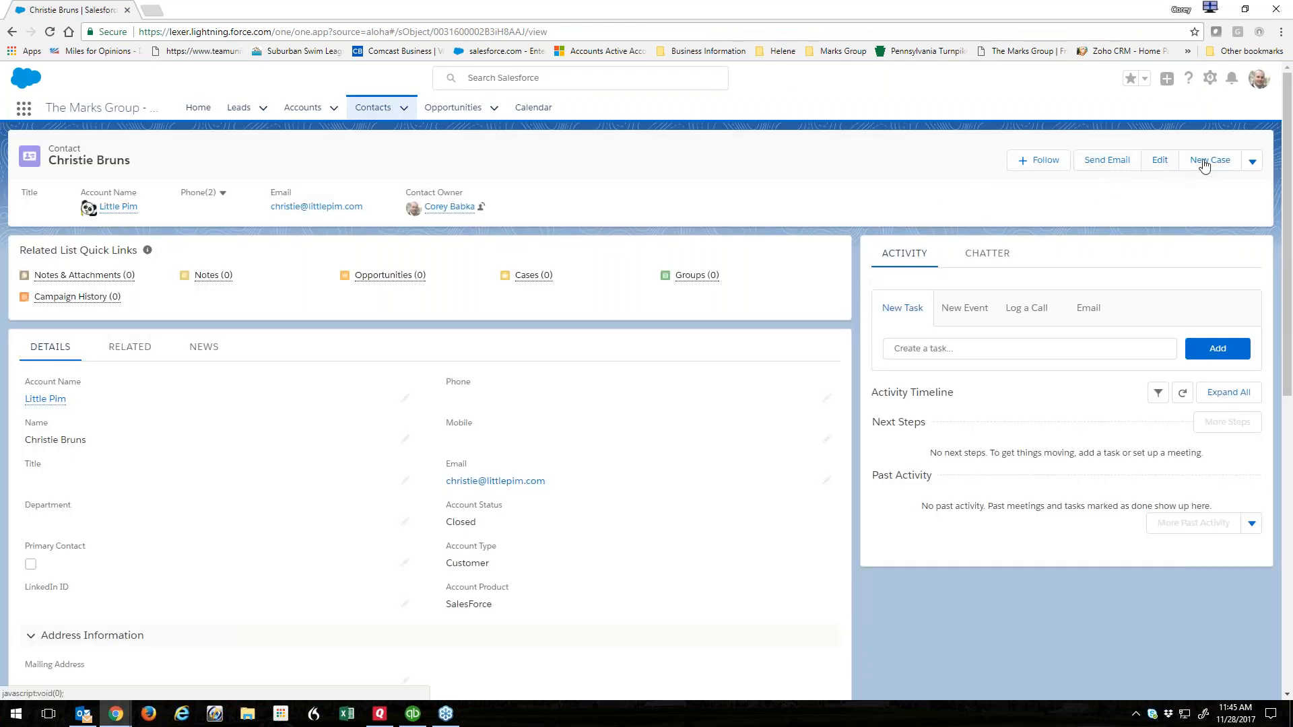
{"action": "left_click", "coordinate": [1253, 162]}
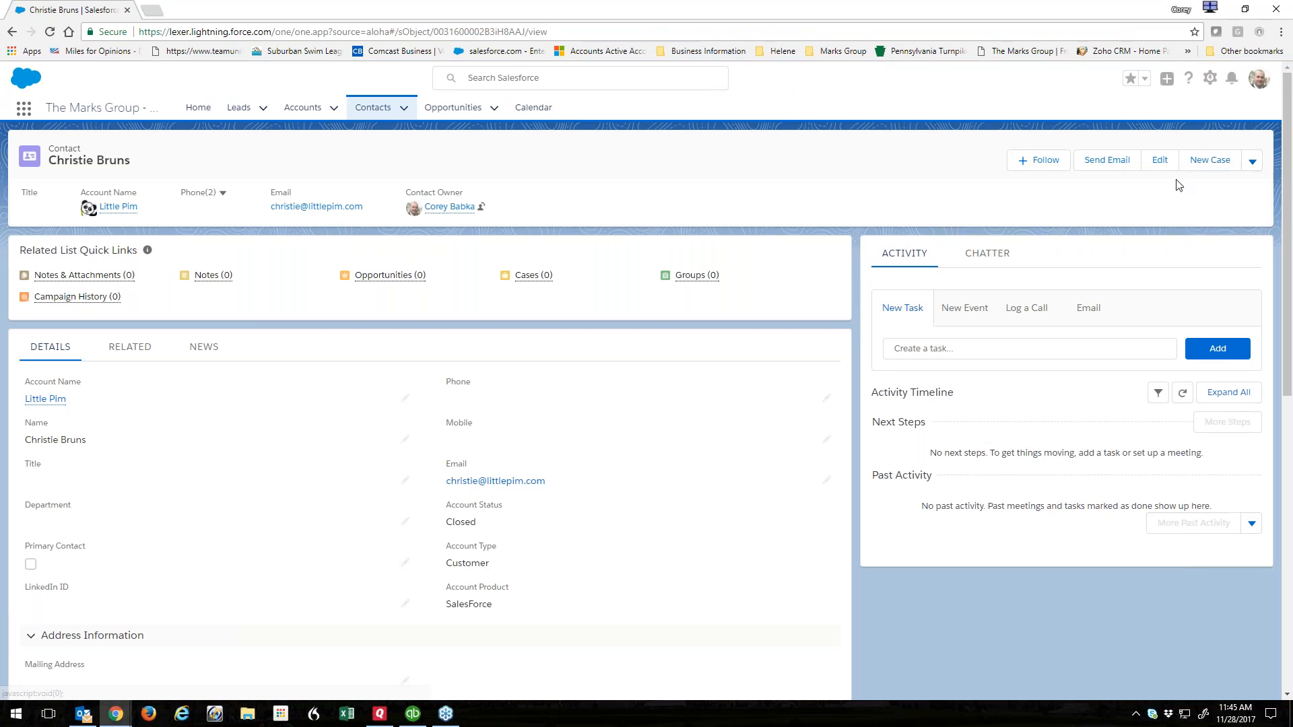
Set the Contact page's Highlights Panel to 10 visible action buttons, save, and return to the record.
{"action": "left_click", "coordinate": [1210, 78]}
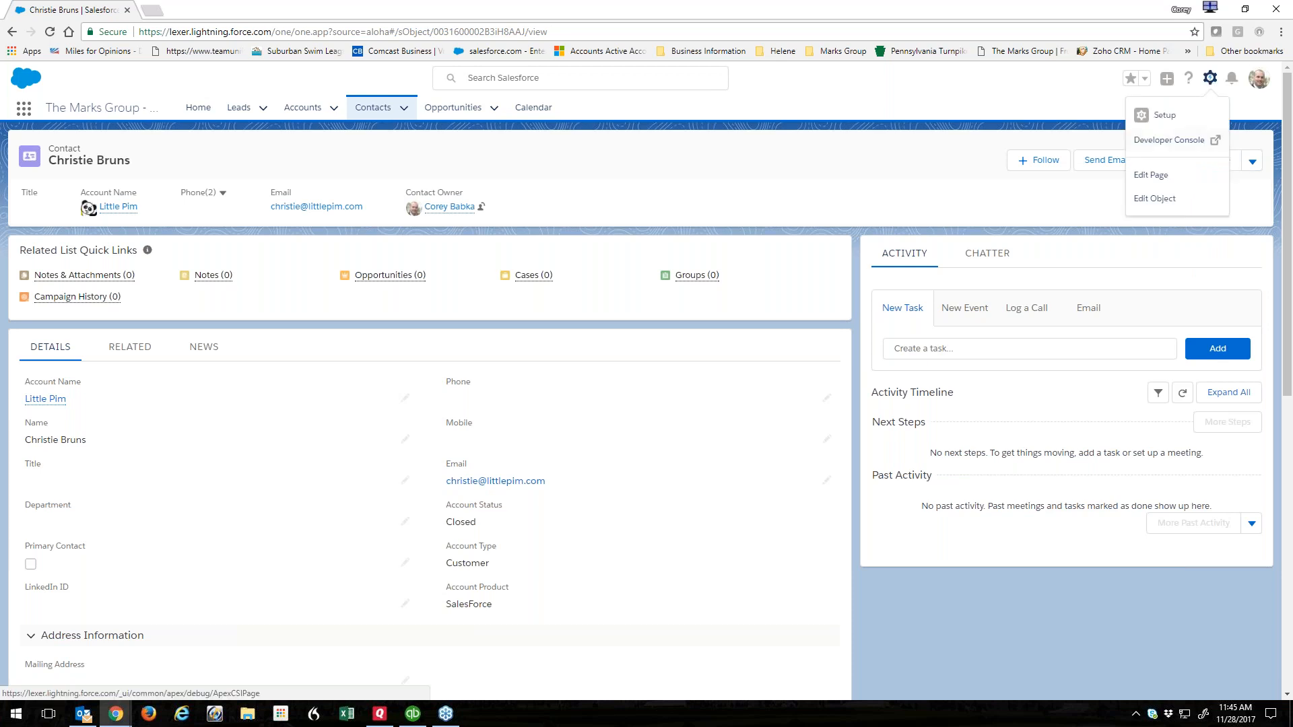
{"action": "left_click", "coordinate": [1158, 176]}
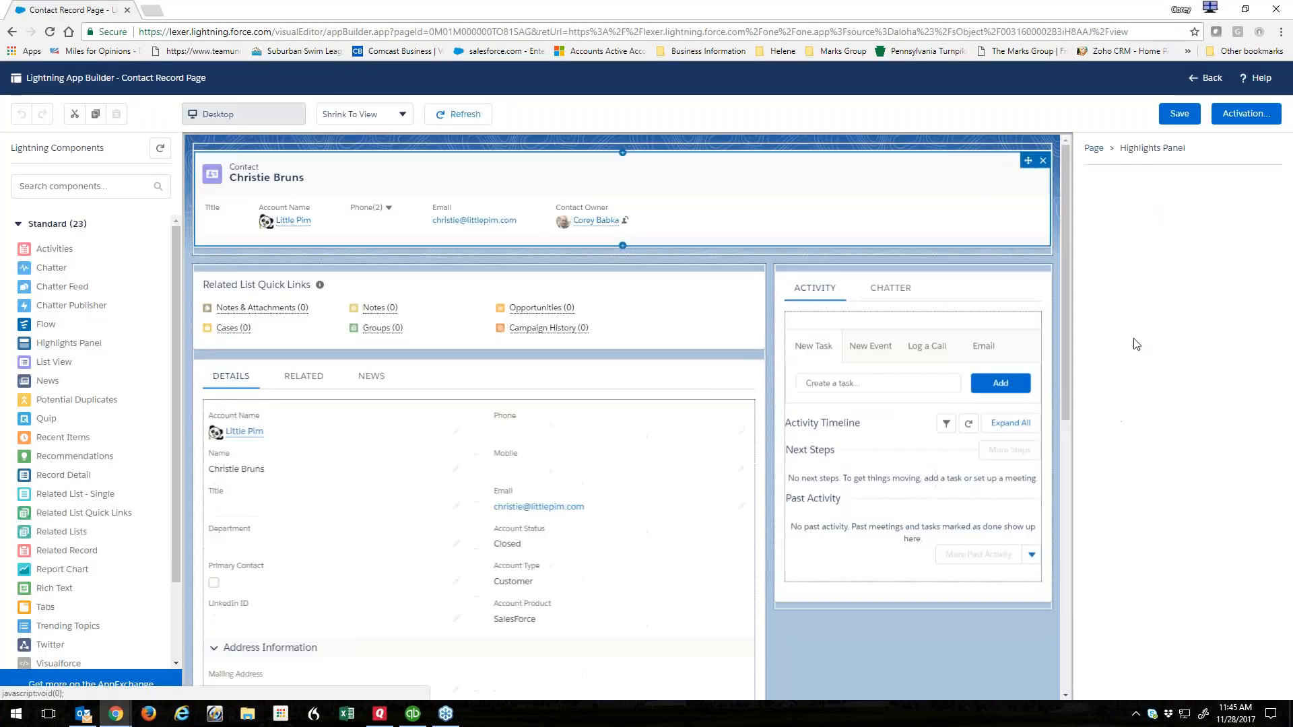
{"action": "left_click", "coordinate": [1101, 240]}
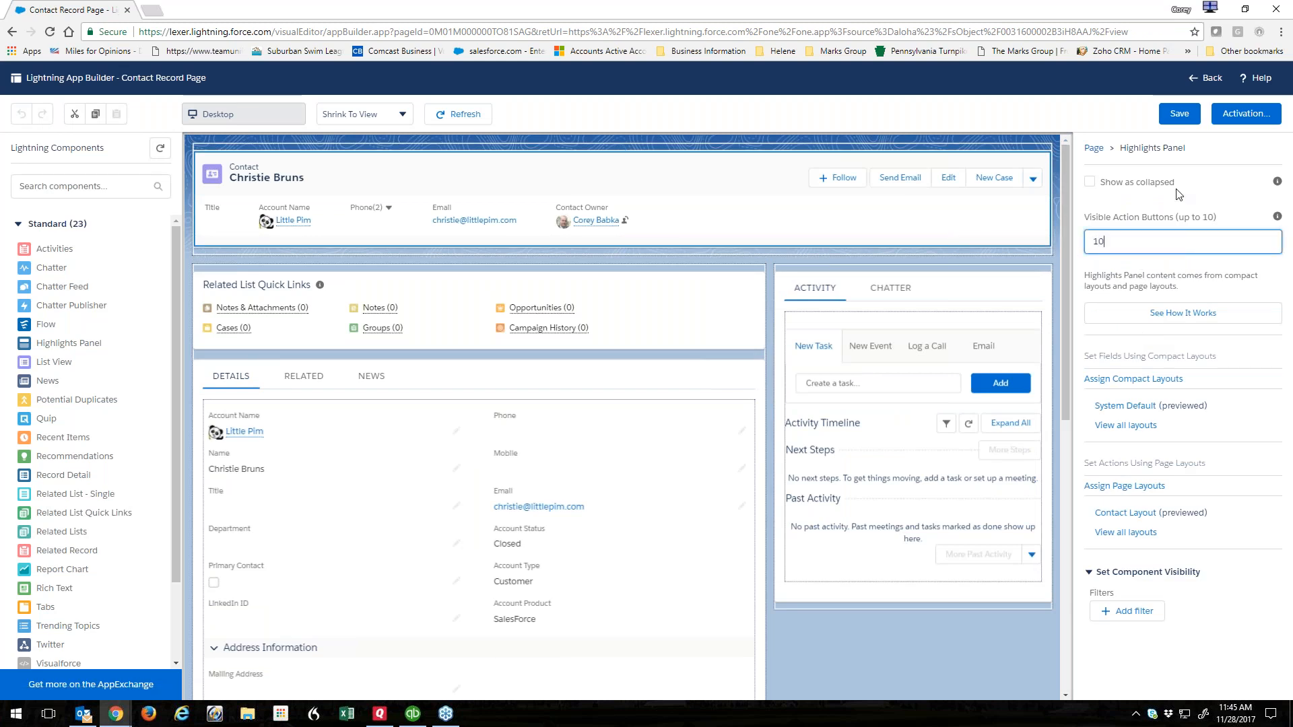
{"action": "left_click", "coordinate": [1180, 115]}
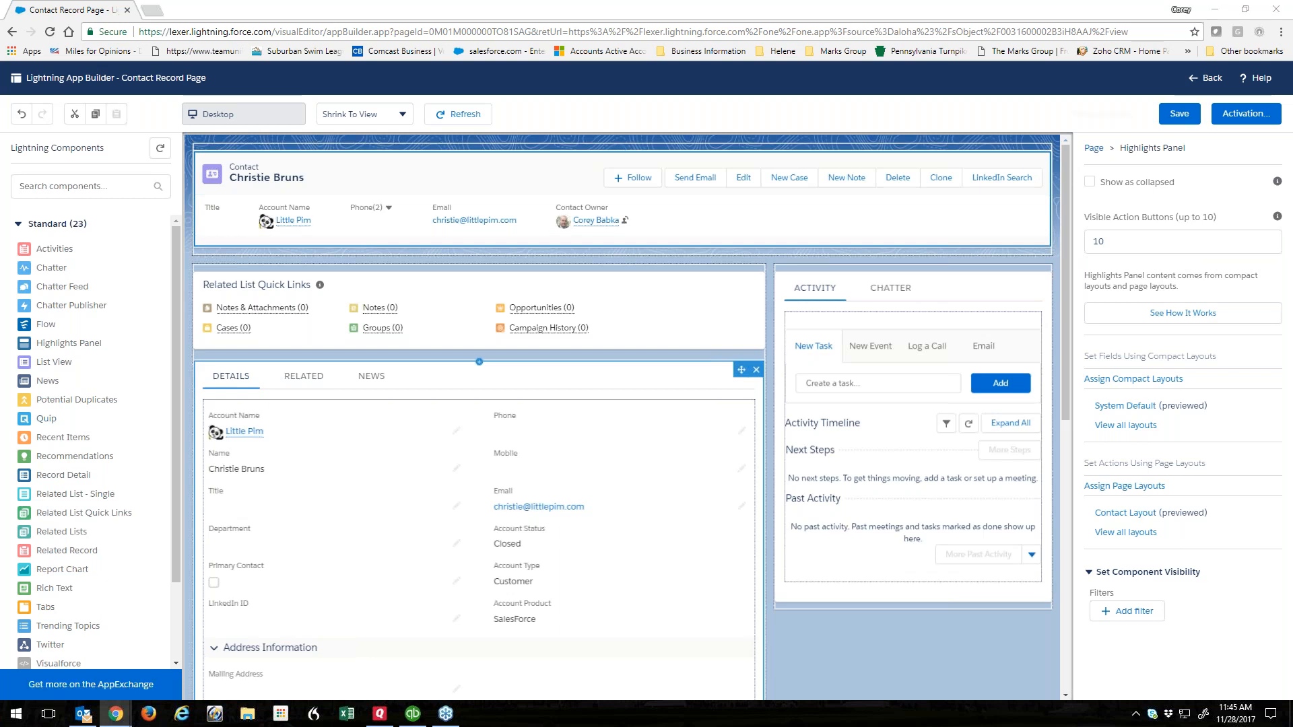
{"action": "left_click", "coordinate": [1176, 116]}
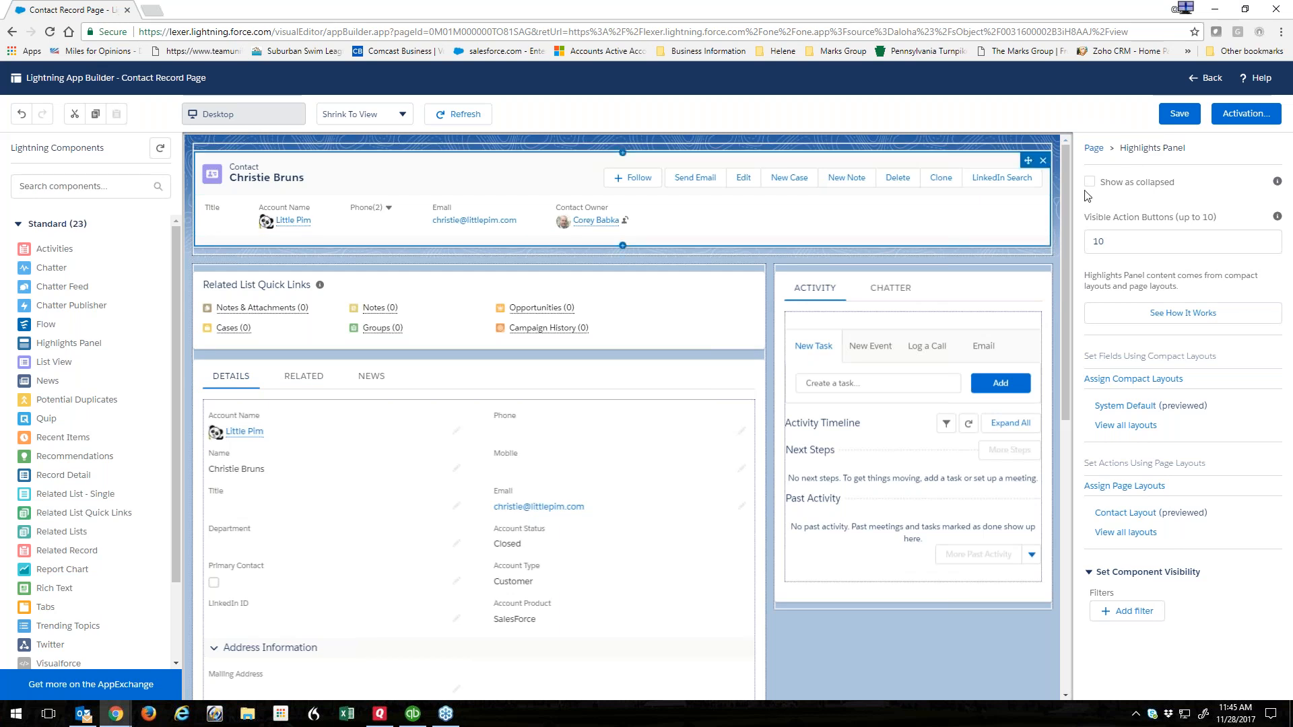
{"action": "left_click", "coordinate": [1185, 118]}
{"action": "left_click", "coordinate": [1207, 77]}
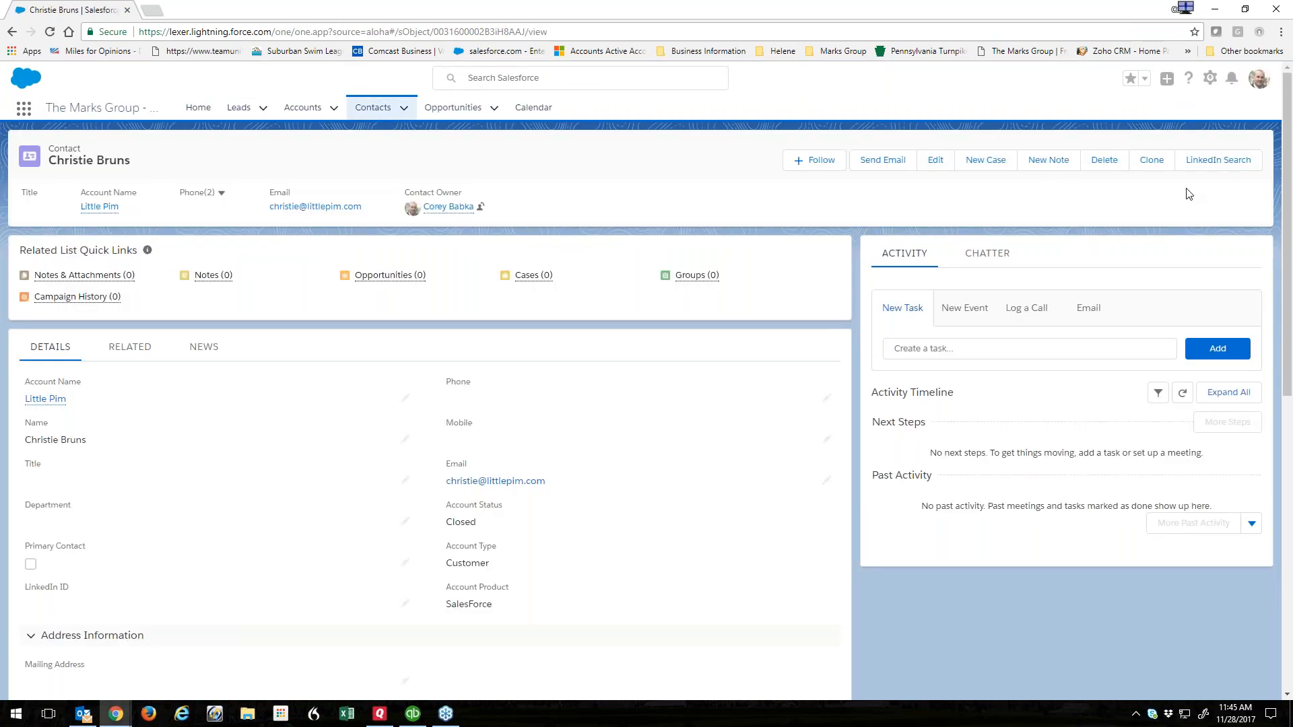
Run LinkedIn Search for the current contact, then close the LinkedIn results tab.
{"action": "left_click", "coordinate": [1213, 163]}
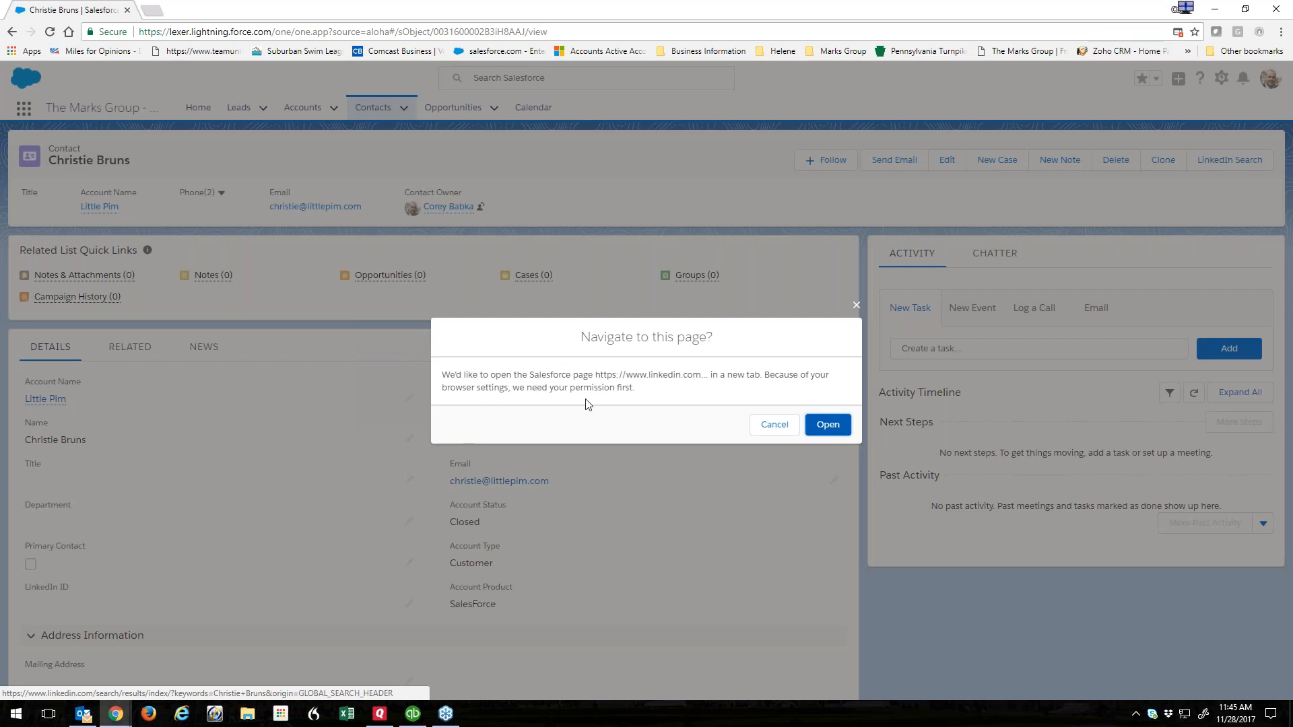
{"action": "left_click", "coordinate": [823, 427]}
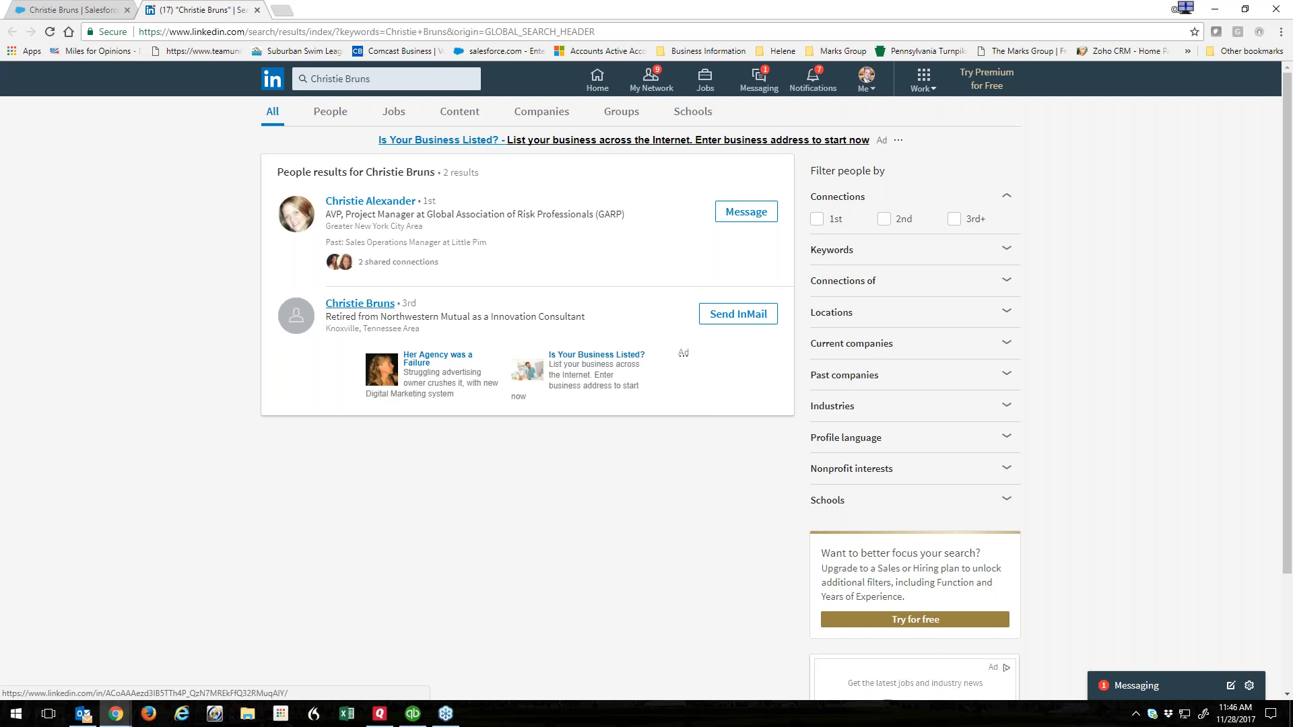
{"action": "left_click", "coordinate": [258, 10]}
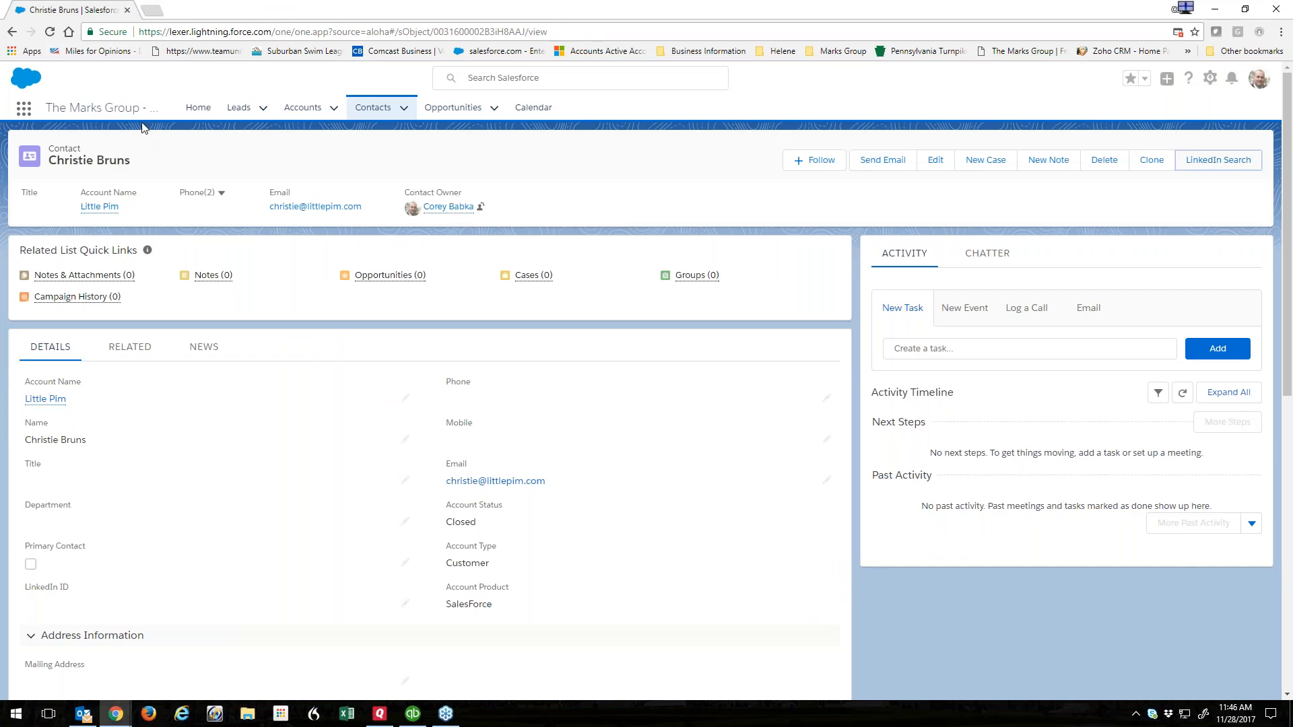
Open the next recent contact and reach their LinkedIn profile through LinkedIn Search.
{"action": "left_click", "coordinate": [263, 108]}
{"action": "left_click", "coordinate": [403, 108]}
{"action": "left_click", "coordinate": [357, 202]}
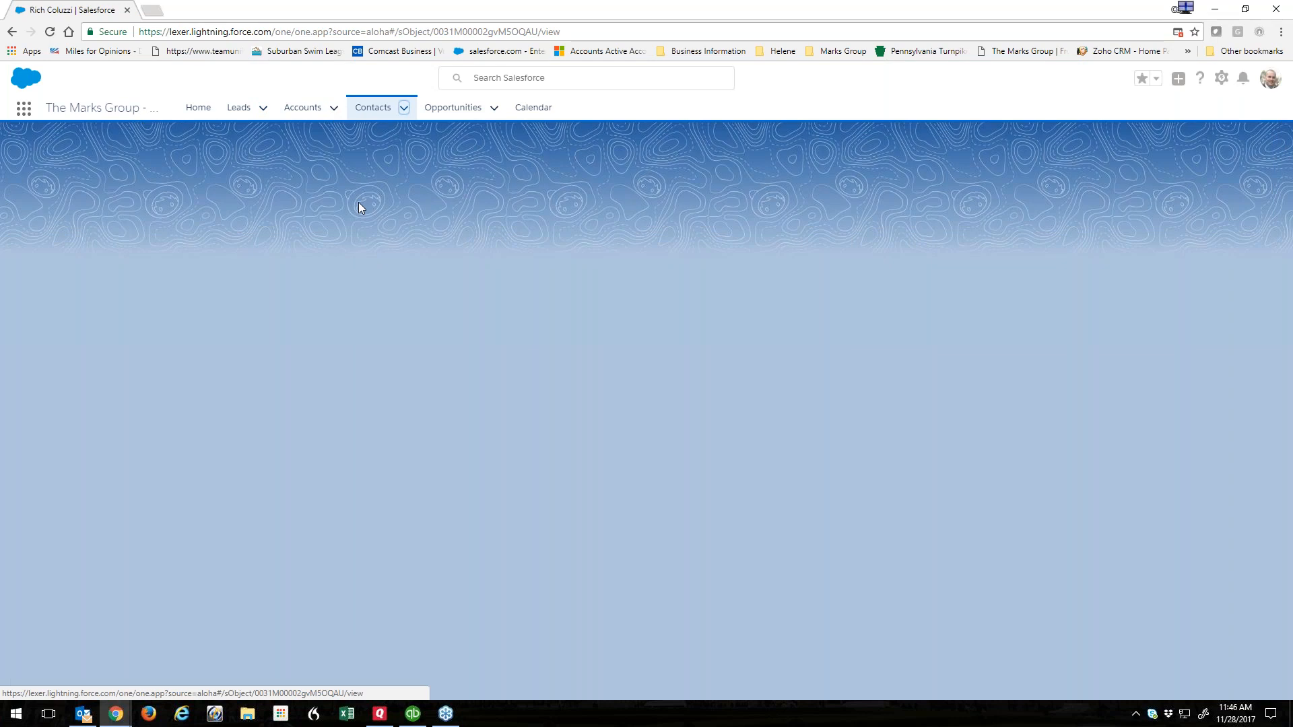
{"action": "left_click", "coordinate": [1209, 160]}
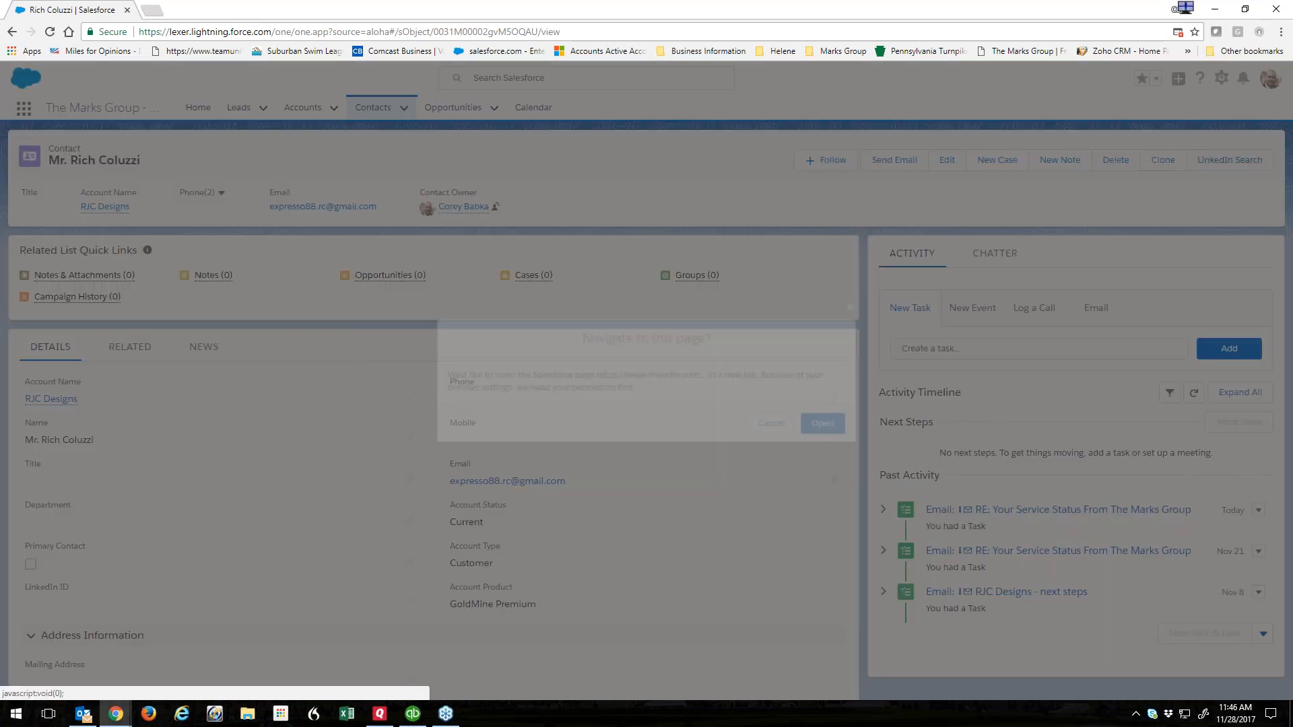
{"action": "left_click", "coordinate": [828, 426]}
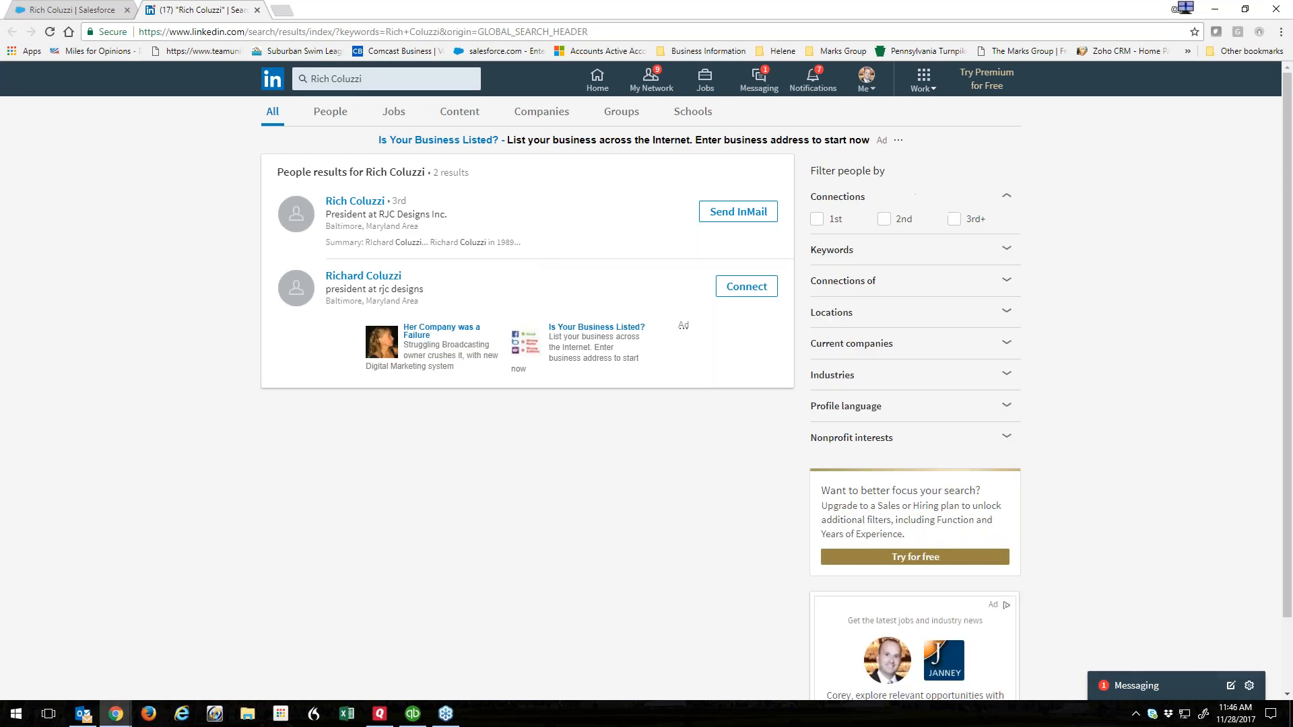
{"action": "left_click", "coordinate": [357, 202]}
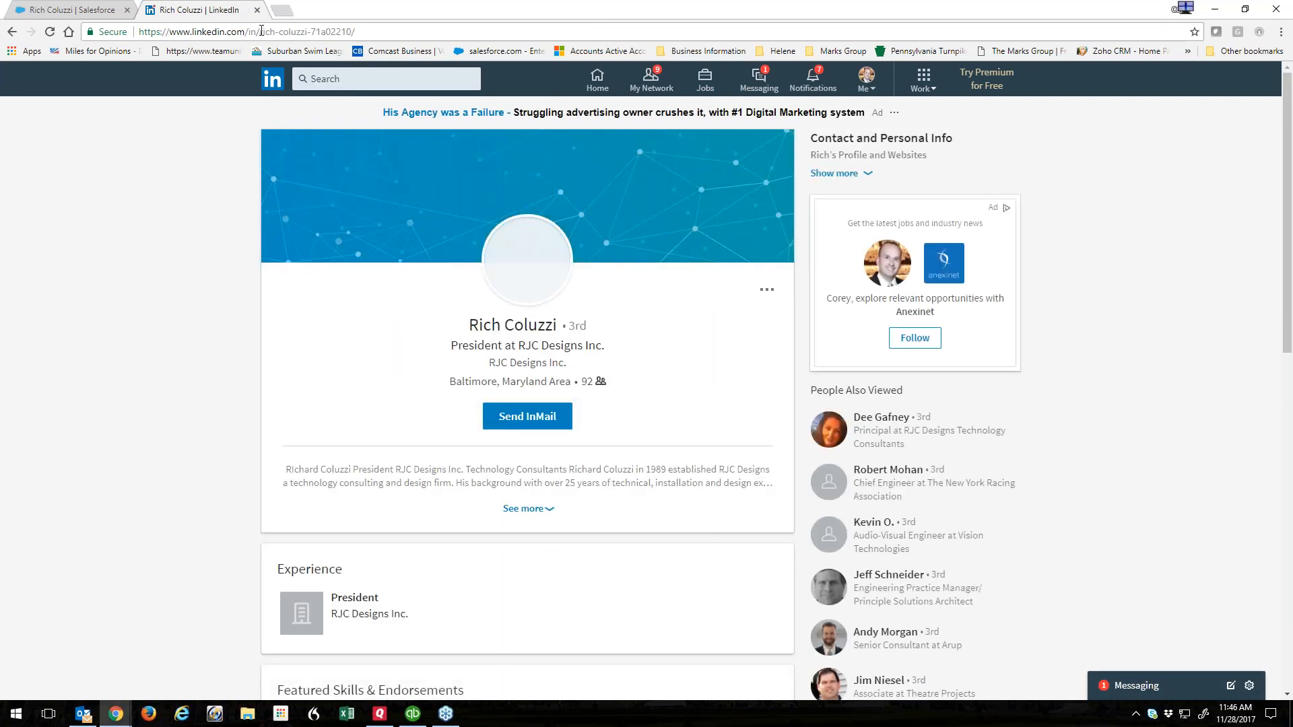
Copy the profile ID, without the trailing slash, from the LinkedIn URL and return to Salesforce.
{"action": "left_click_drag", "start_coordinate": [260, 31], "coordinate": [377, 34]}
{"action": "left_click", "coordinate": [346, 31]}
{"action": "left_click_drag", "start_coordinate": [293, 32], "coordinate": [352, 33]}
{"action": "key", "text": "ctrl+c"}
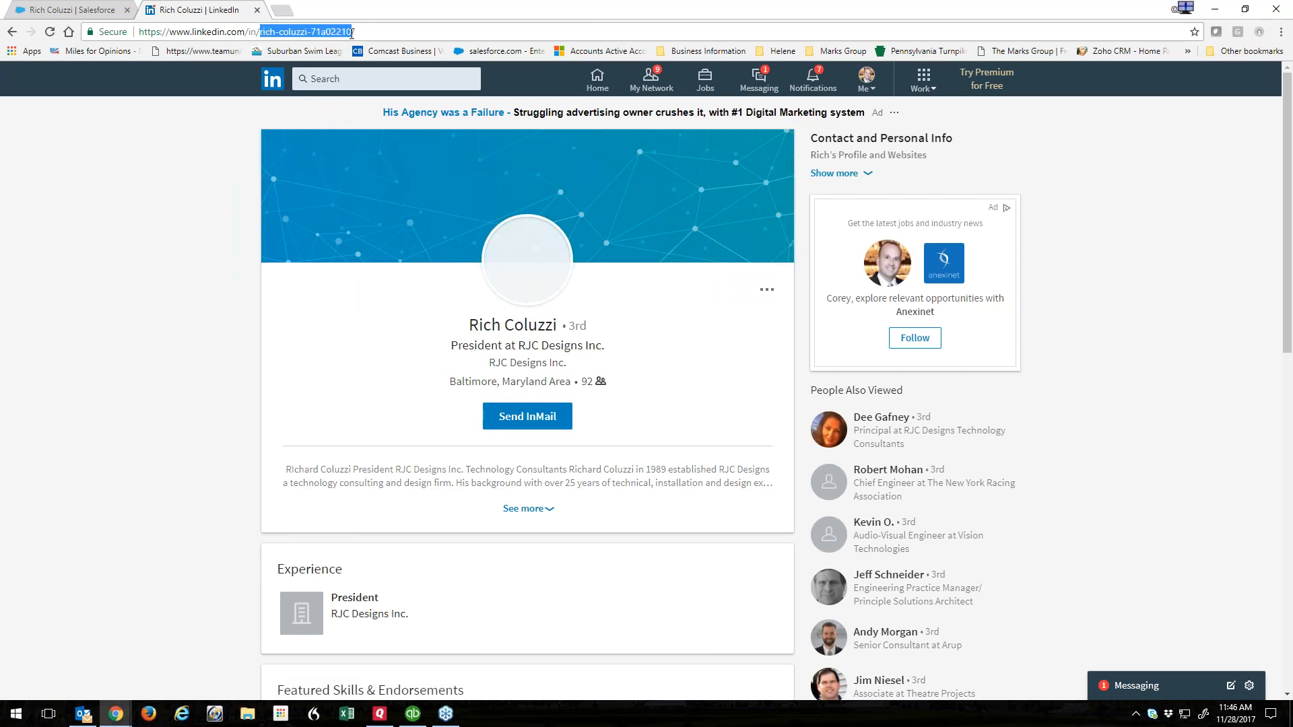
{"action": "left_click", "coordinate": [89, 15]}
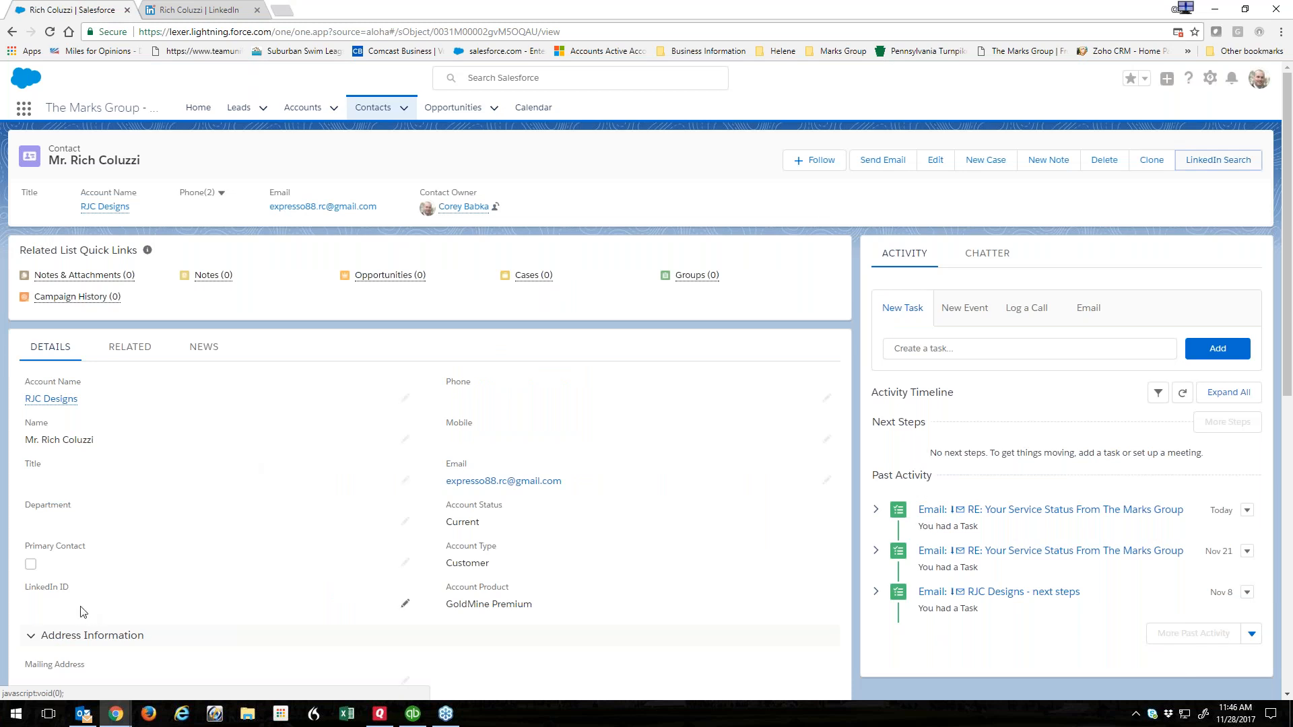
Paste the copied profile ID into the contact's LinkedIn ID field, save, and review the record.
{"action": "double_click", "coordinate": [164, 609]}
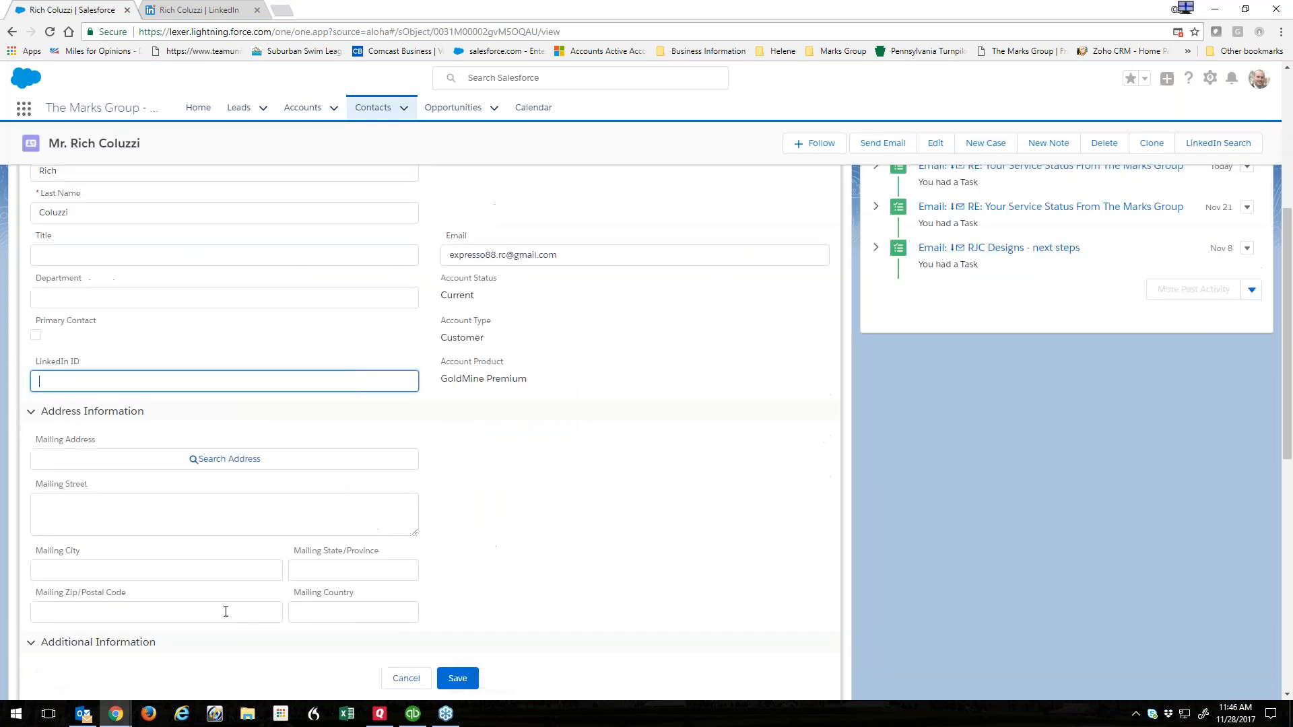
{"action": "key", "text": "ctrl+v"}
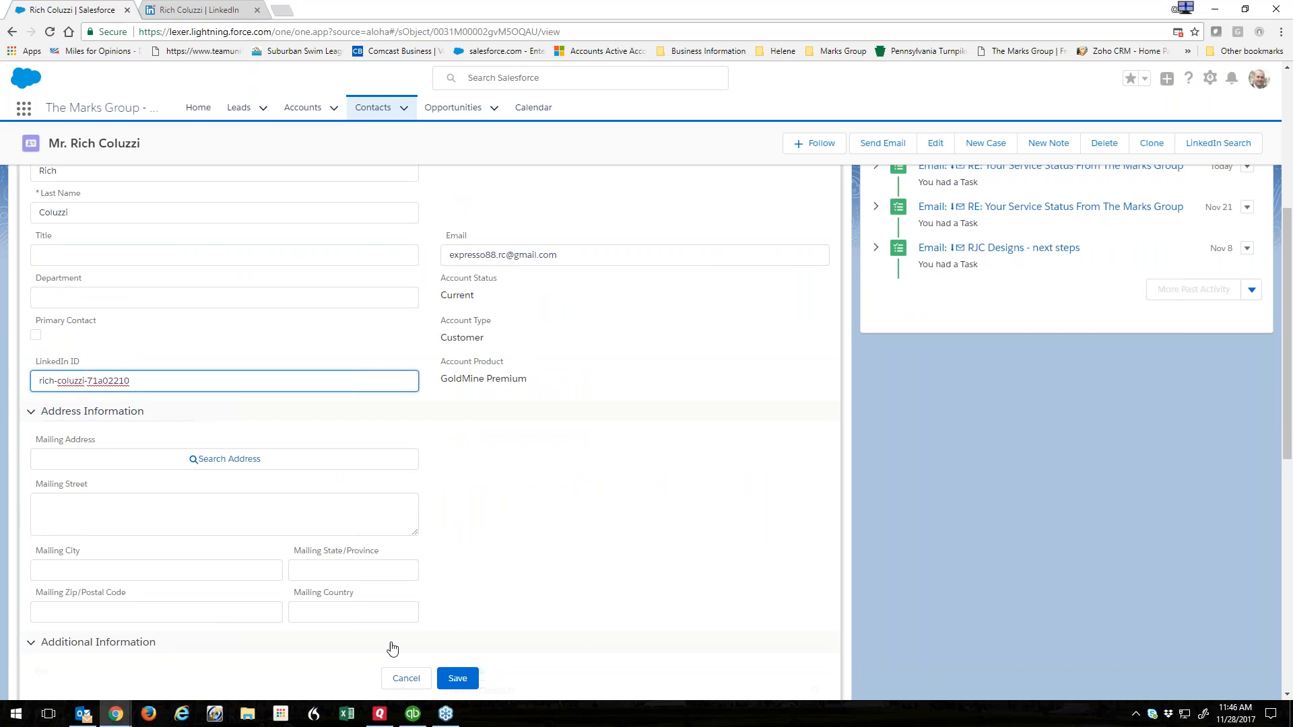
{"action": "left_click", "coordinate": [465, 687]}
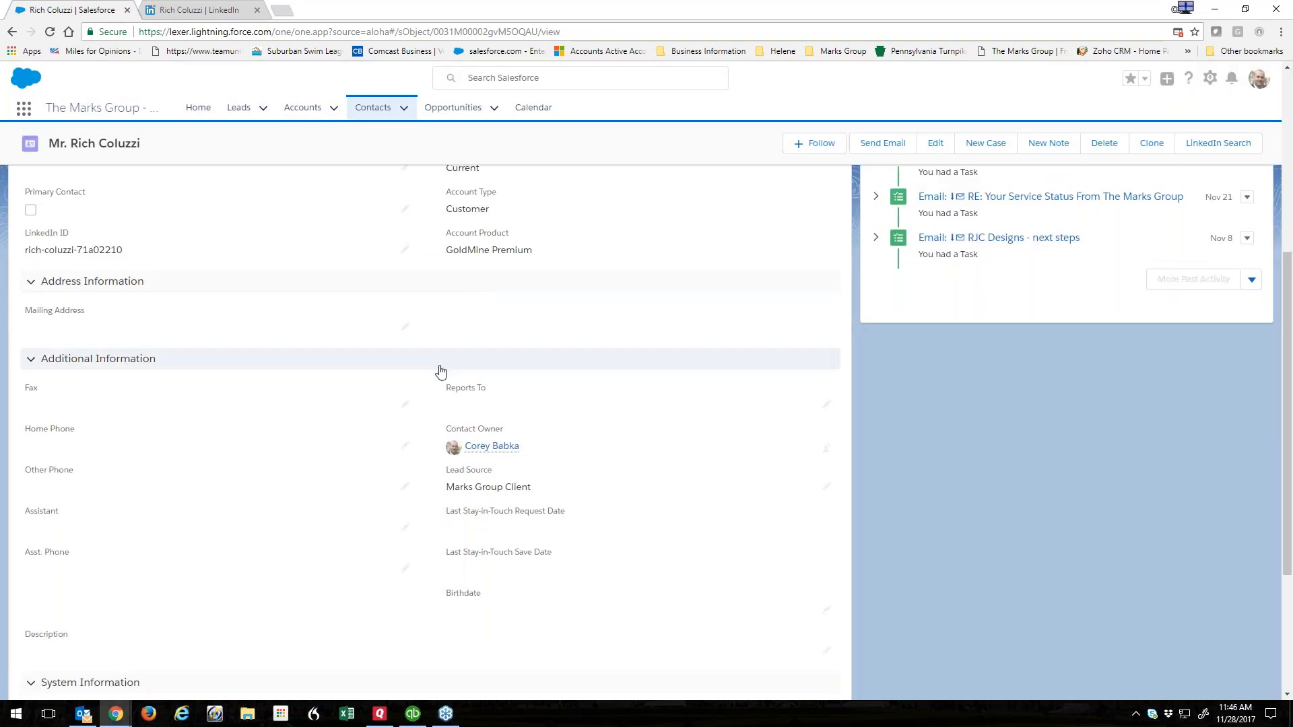
{"action": "scroll", "coordinate": [438, 388], "scroll_direction": "up", "scroll_amount": 5}
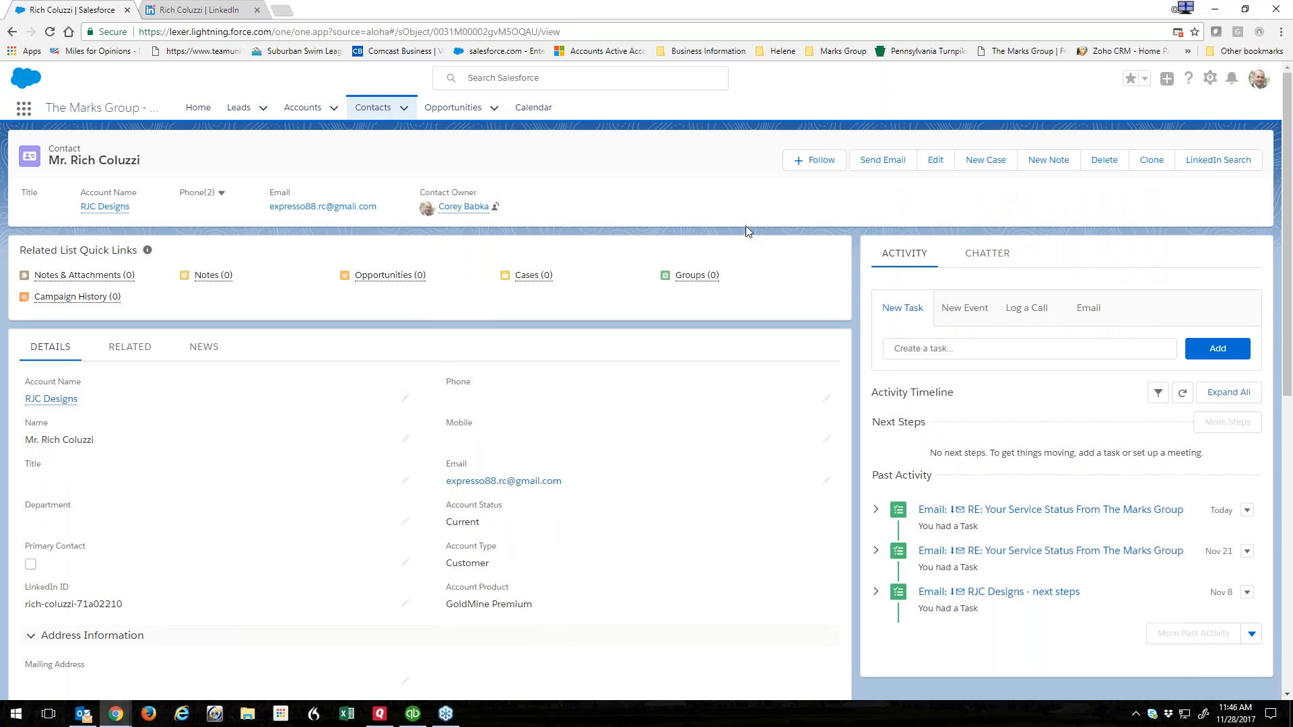
{"action": "scroll", "coordinate": [263, 414], "scroll_direction": "down", "scroll_amount": 3}
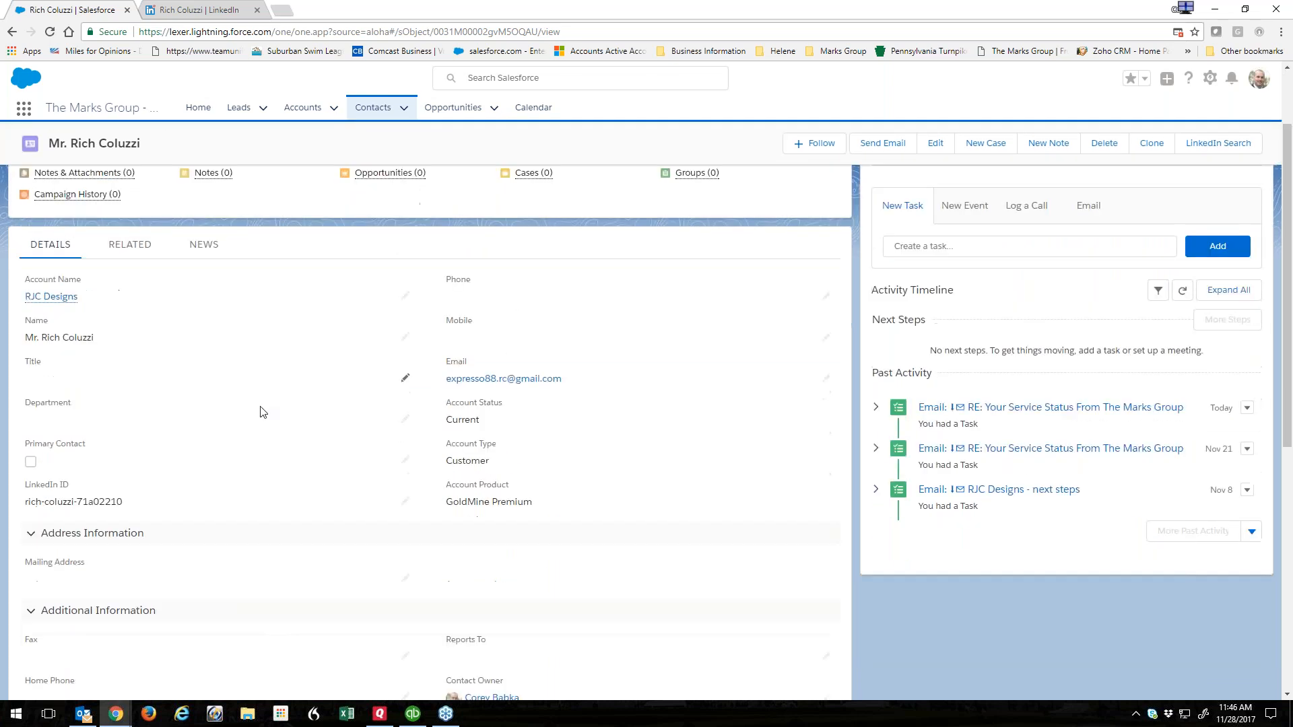
{"action": "scroll", "coordinate": [263, 414], "scroll_direction": "up", "scroll_amount": 3}
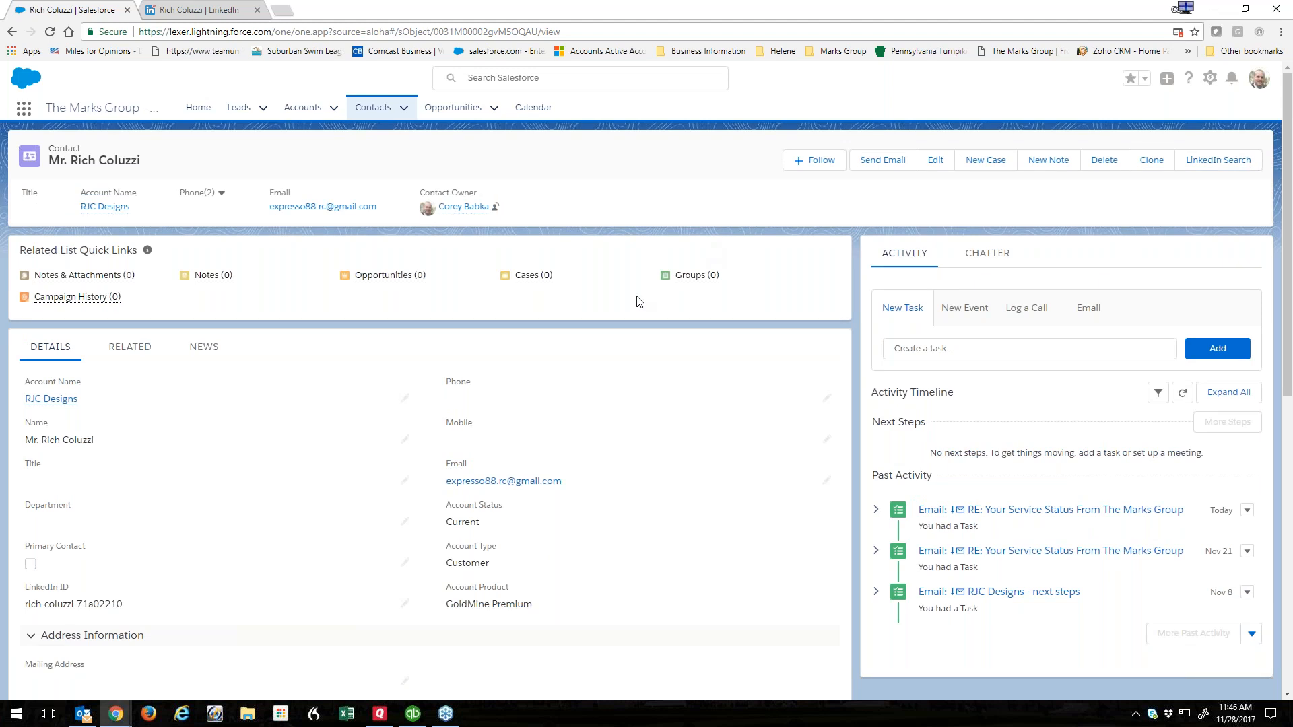
{"action": "scroll", "coordinate": [584, 312], "scroll_direction": "down", "scroll_amount": 5}
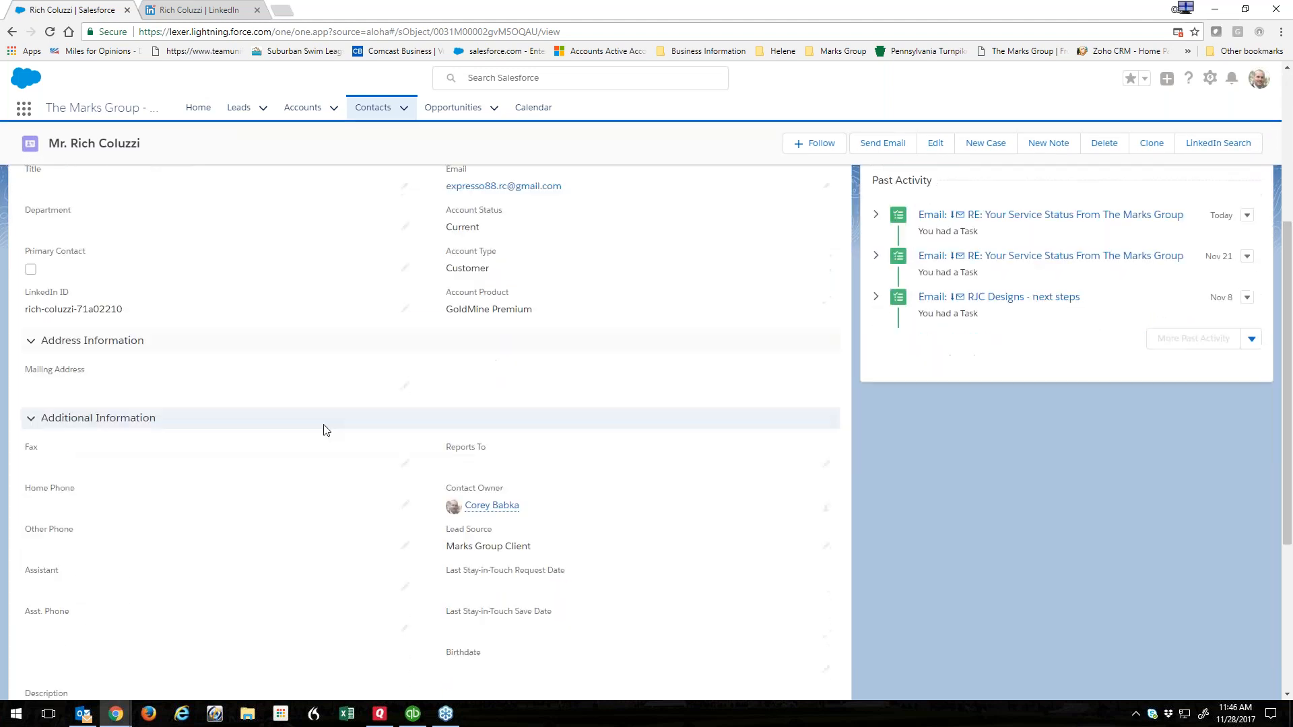
{"action": "scroll", "coordinate": [324, 430], "scroll_direction": "down", "scroll_amount": 1}
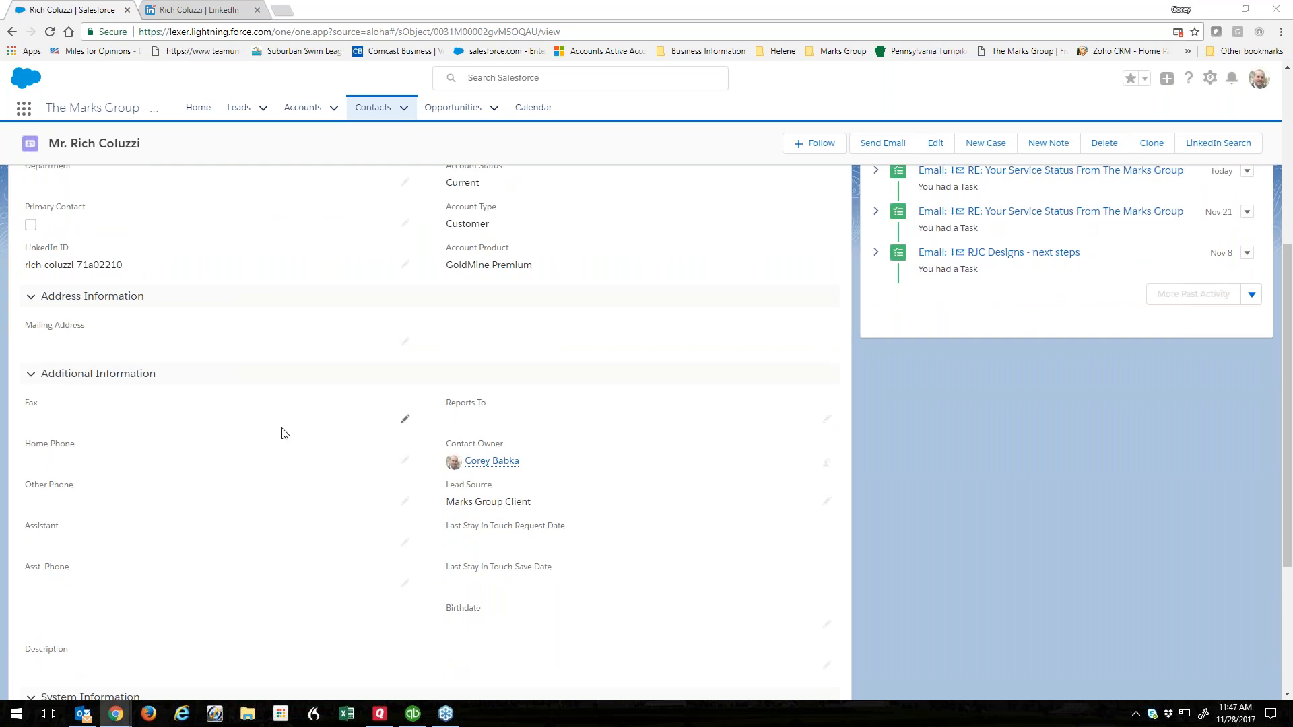
{"action": "scroll", "coordinate": [446, 366], "scroll_direction": "up", "scroll_amount": 5}
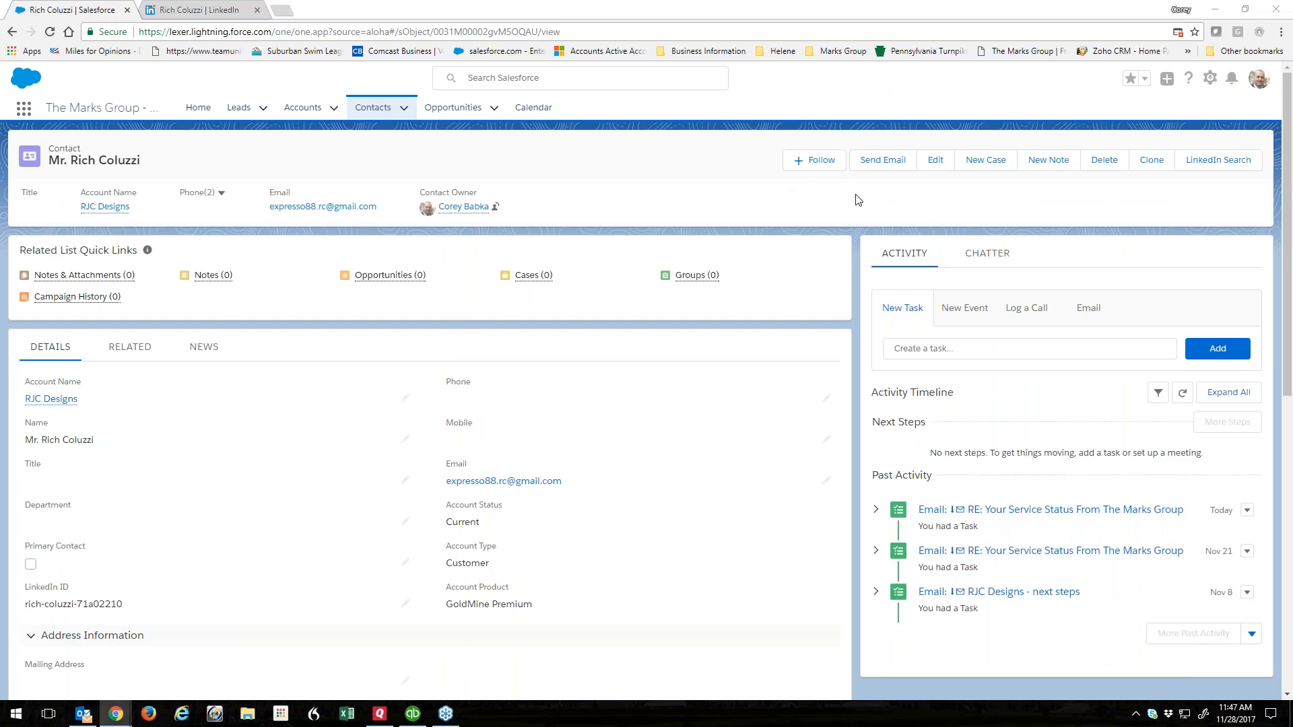
Switch to Salesforce Classic and open the contact from Recent Items.
{"action": "left_click", "coordinate": [1259, 78]}
{"action": "left_click", "coordinate": [1066, 200]}
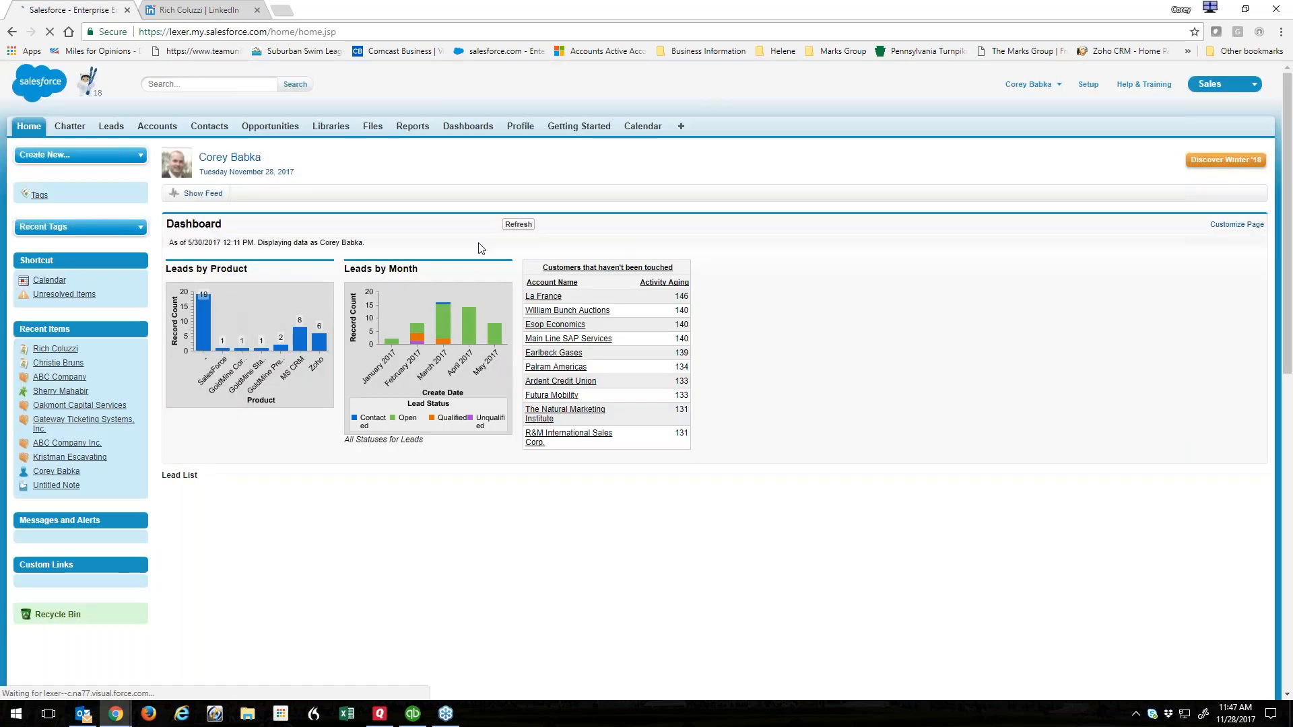
{"action": "left_click", "coordinate": [54, 349]}
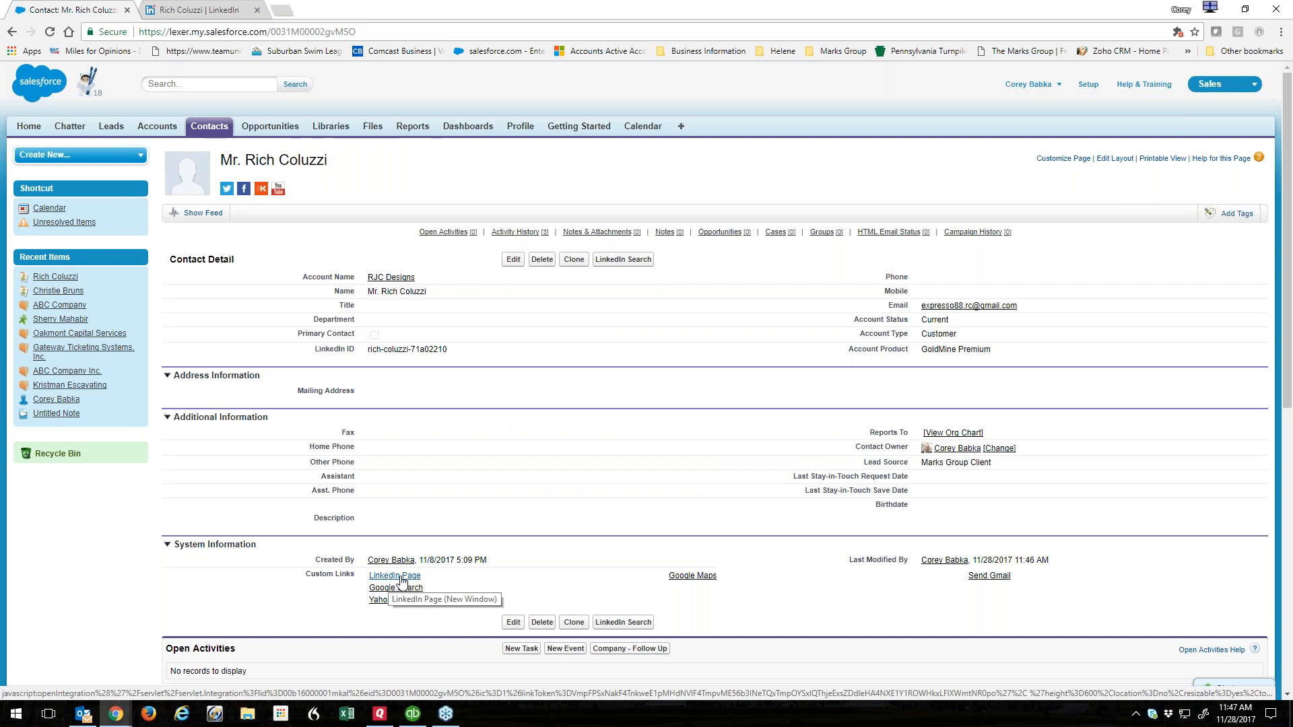
Test the LinkedIn Page and Google Search custom links, closing each popup window.
{"action": "left_click", "coordinate": [400, 577]}
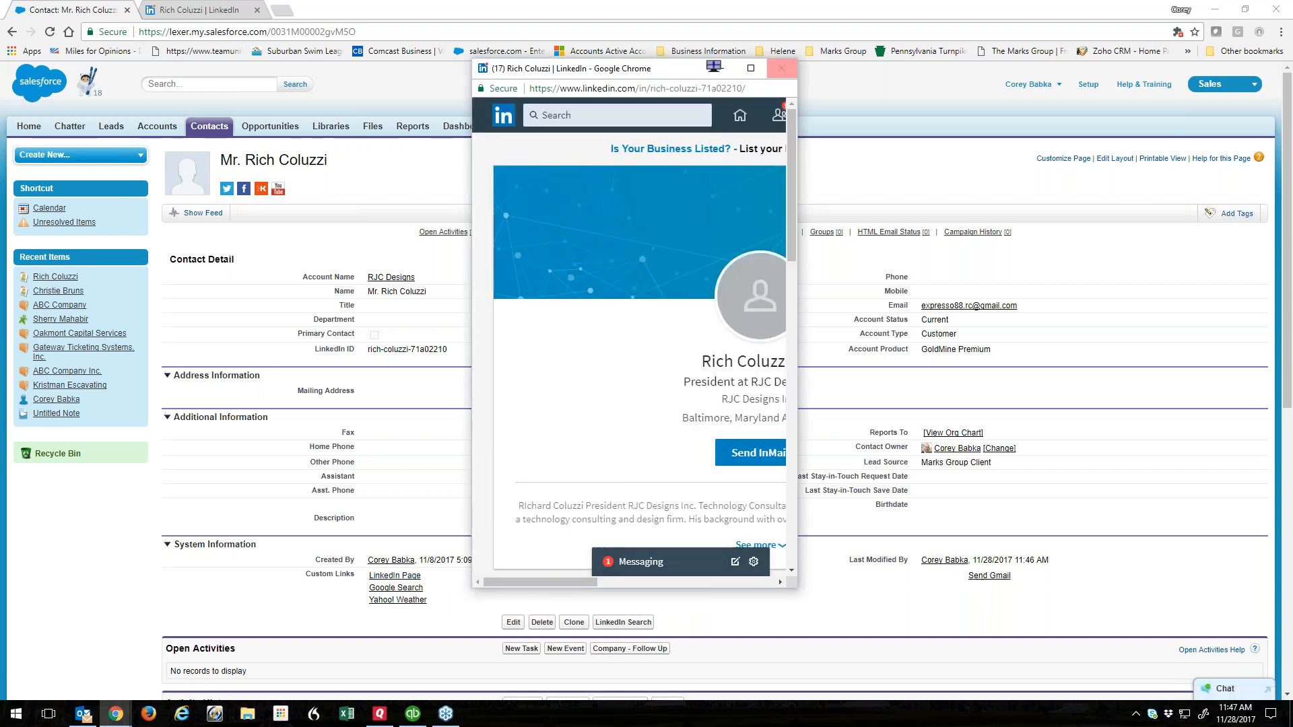
{"action": "left_click", "coordinate": [751, 68]}
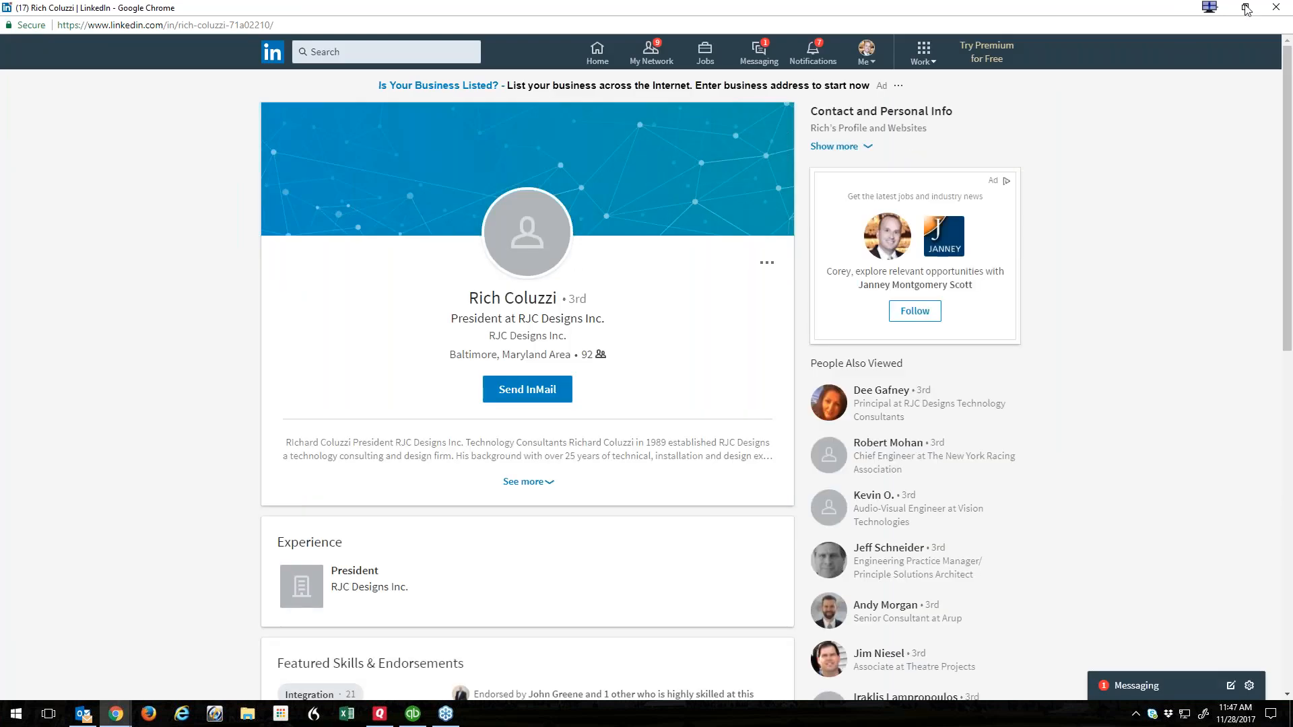
{"action": "left_click", "coordinate": [1276, 8]}
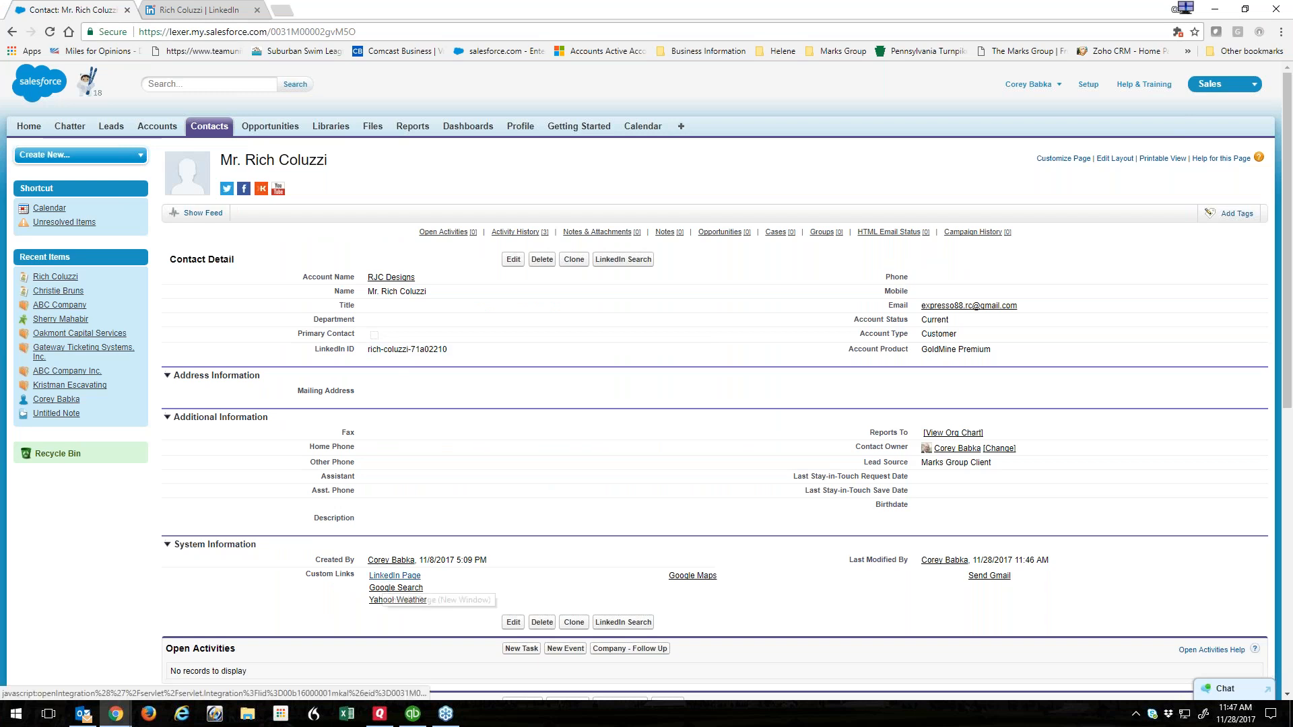
{"action": "left_click", "coordinate": [410, 589]}
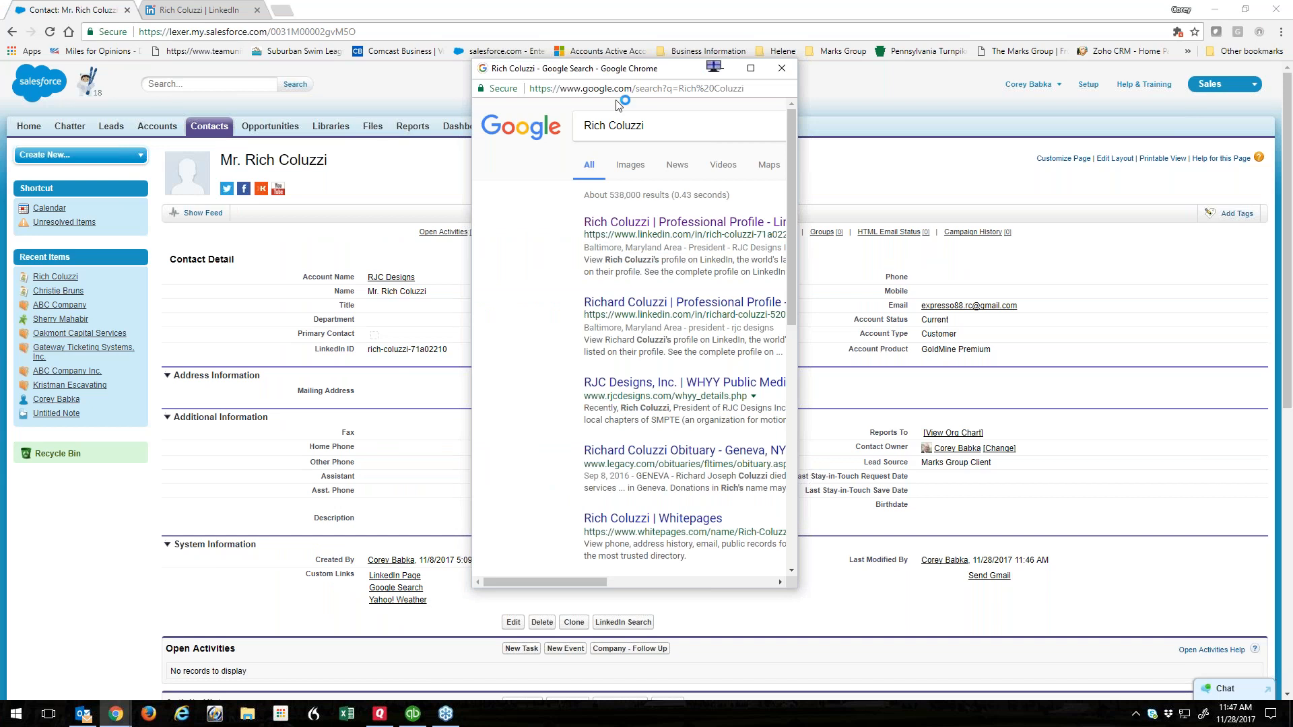
{"action": "left_click", "coordinate": [782, 68]}
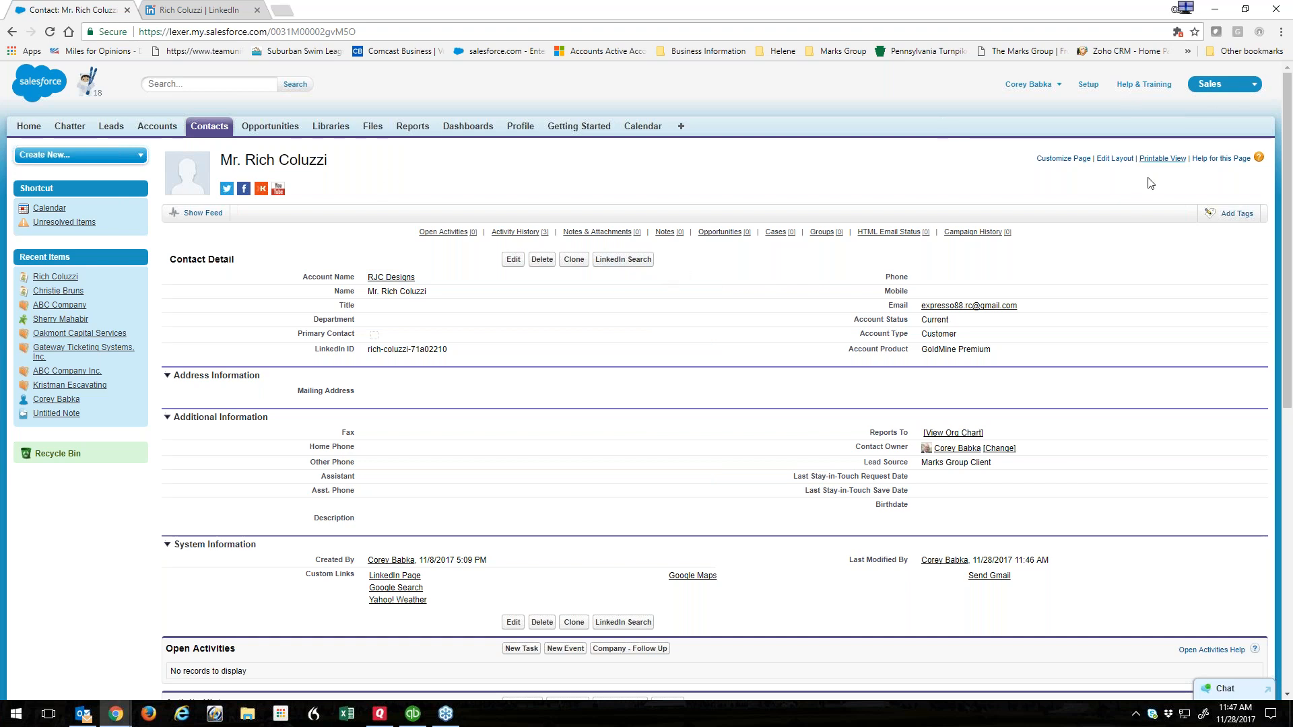
Switch back to Lightning Experience from the user menu.
{"action": "left_click", "coordinate": [1029, 84]}
{"action": "left_click", "coordinate": [983, 155]}
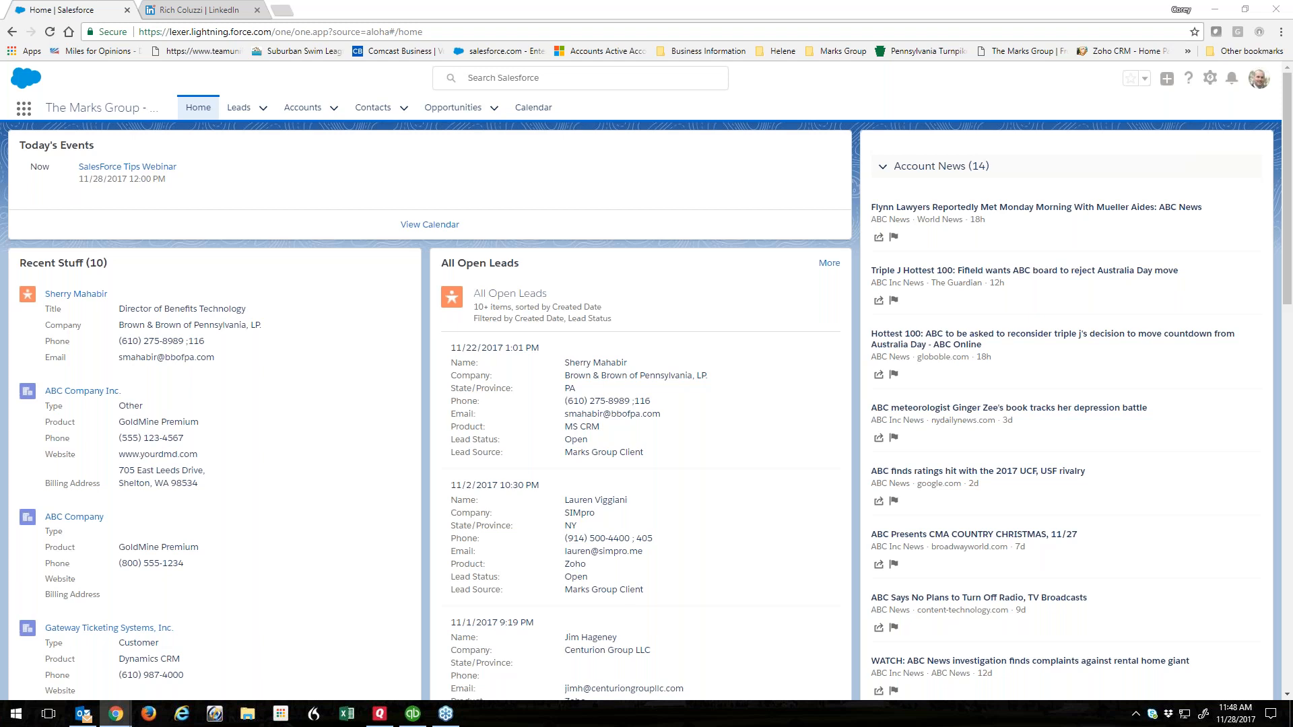
Open ABC Company Inc. from the Home page's Recent Stuff list.
{"action": "left_click", "coordinate": [101, 391]}
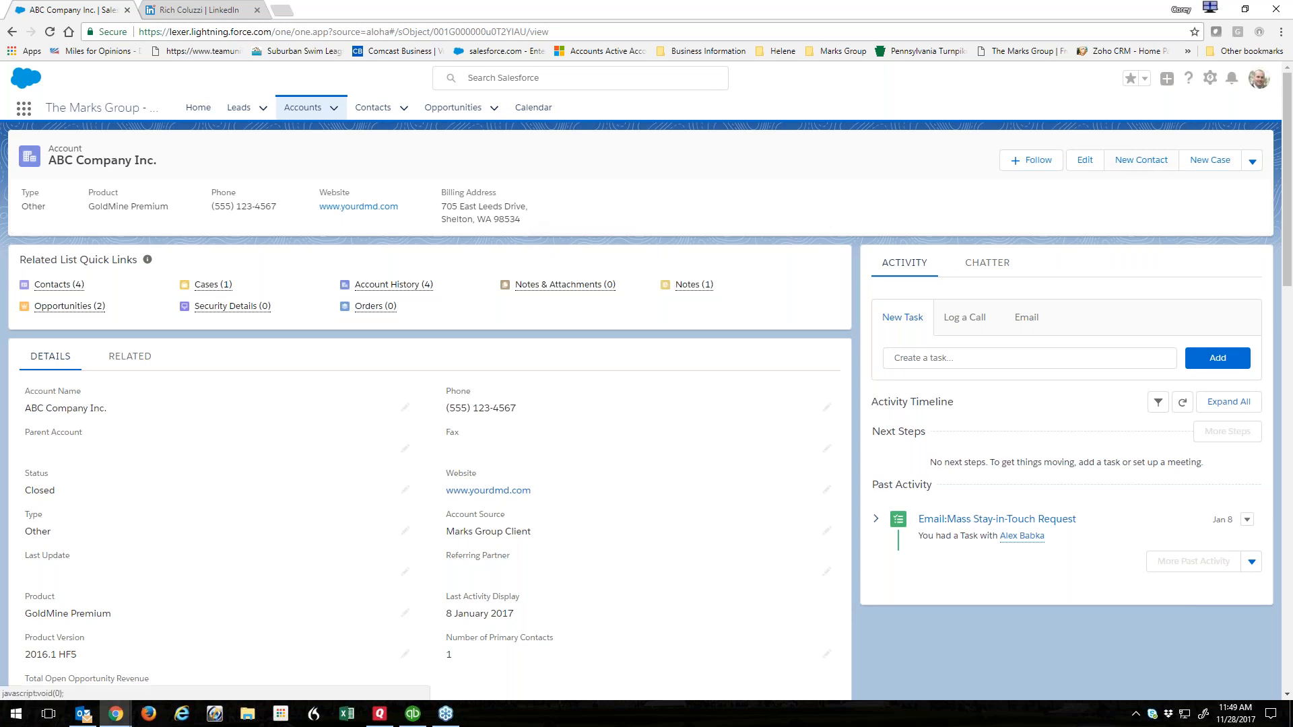
Open the Account Record Page in Edit Page and delete the Related List Quick Links component.
{"action": "left_click", "coordinate": [1211, 78]}
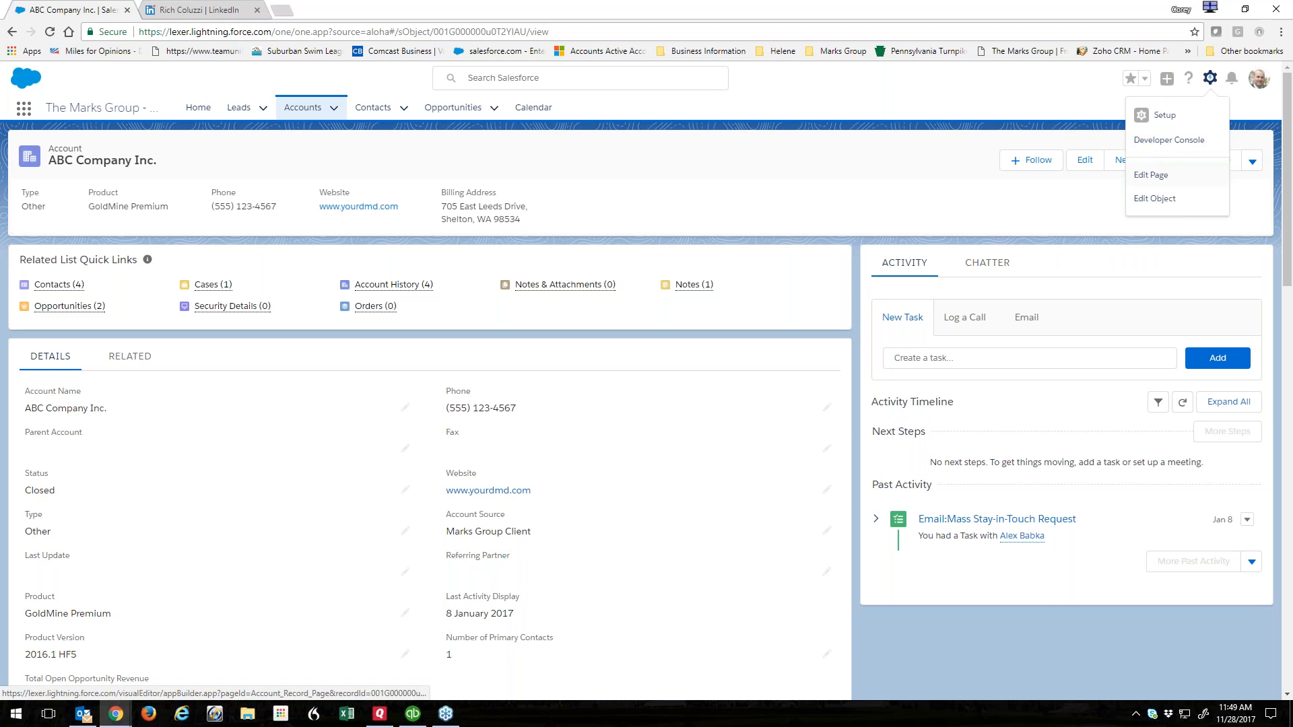
{"action": "left_click", "coordinate": [1149, 168]}
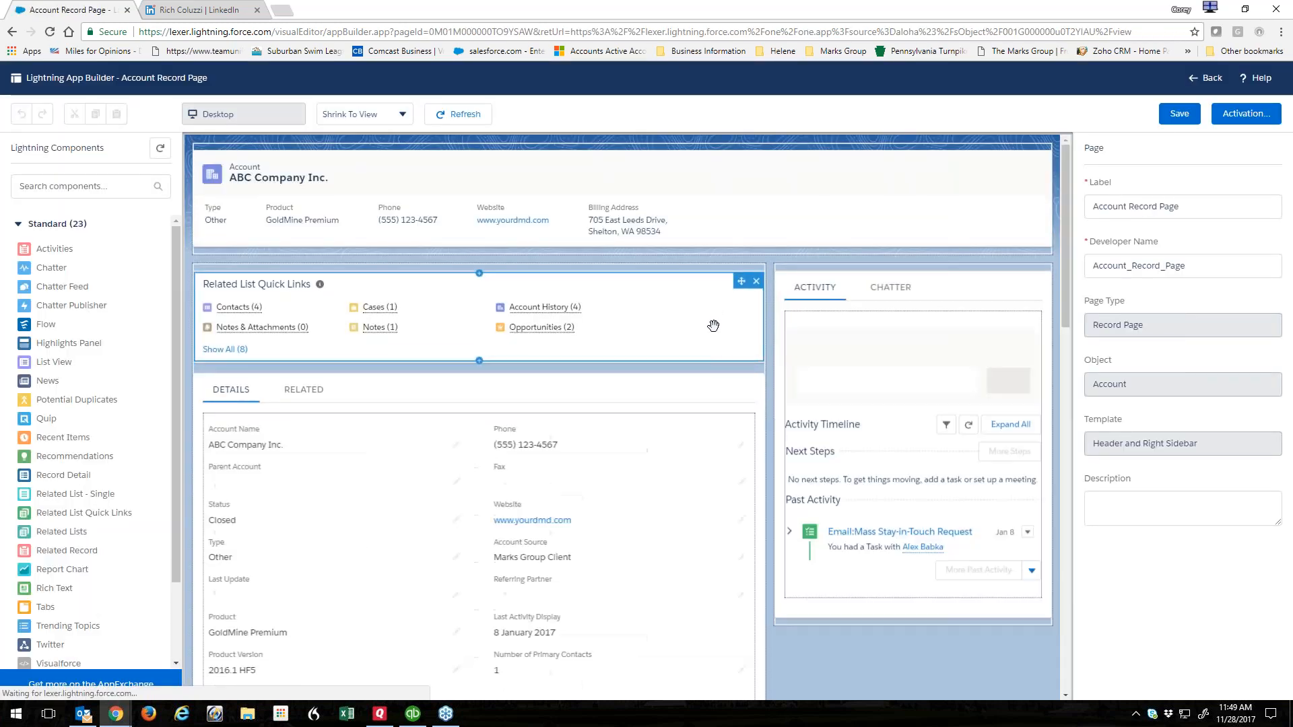
{"action": "scroll", "coordinate": [705, 330], "scroll_direction": "down", "scroll_amount": 2}
{"action": "scroll", "coordinate": [705, 330], "scroll_direction": "up", "scroll_amount": 2}
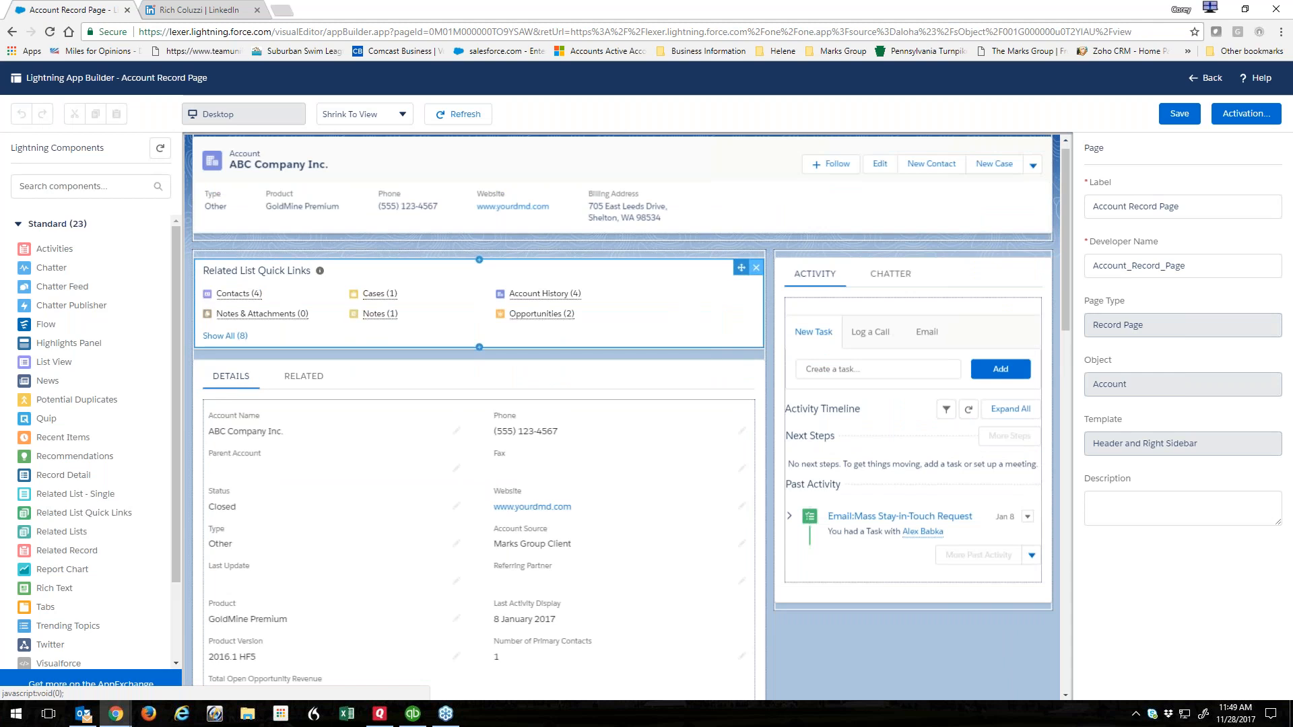
{"action": "left_click", "coordinate": [756, 270]}
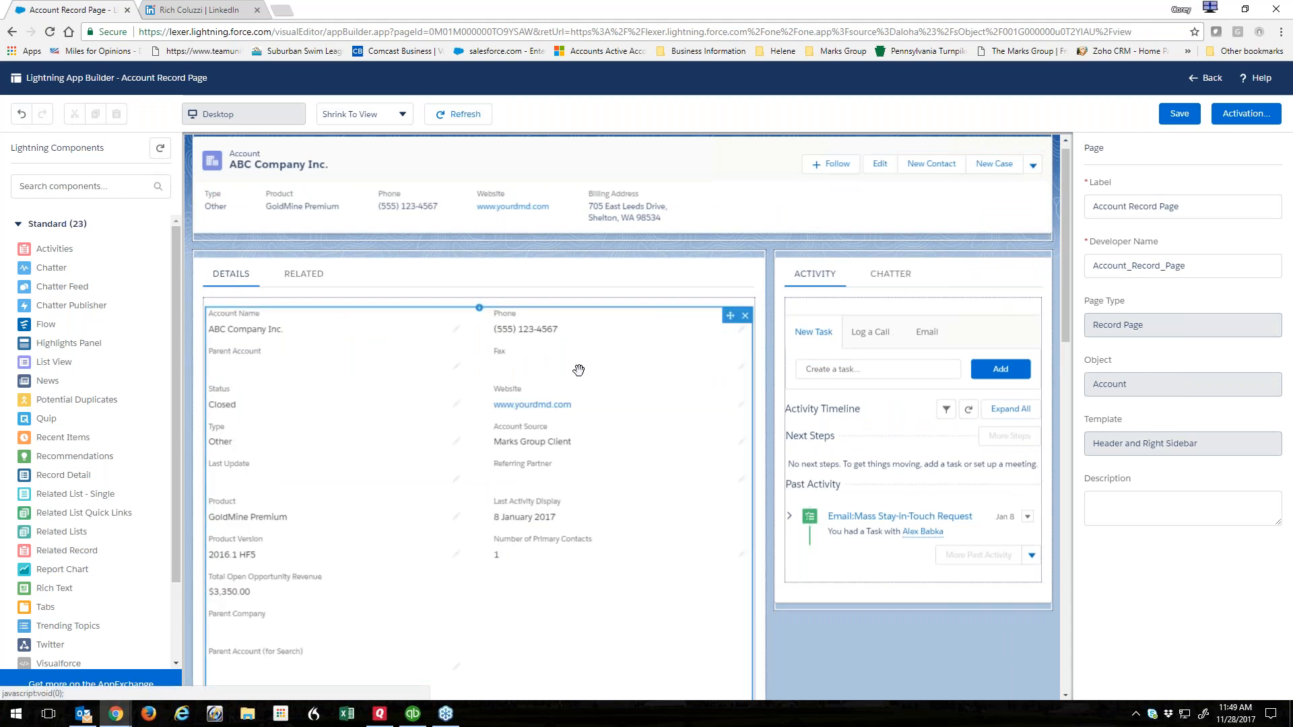
Make Related the default tab, move it ahead of Details, and add a third tab.
{"action": "left_click", "coordinate": [447, 280]}
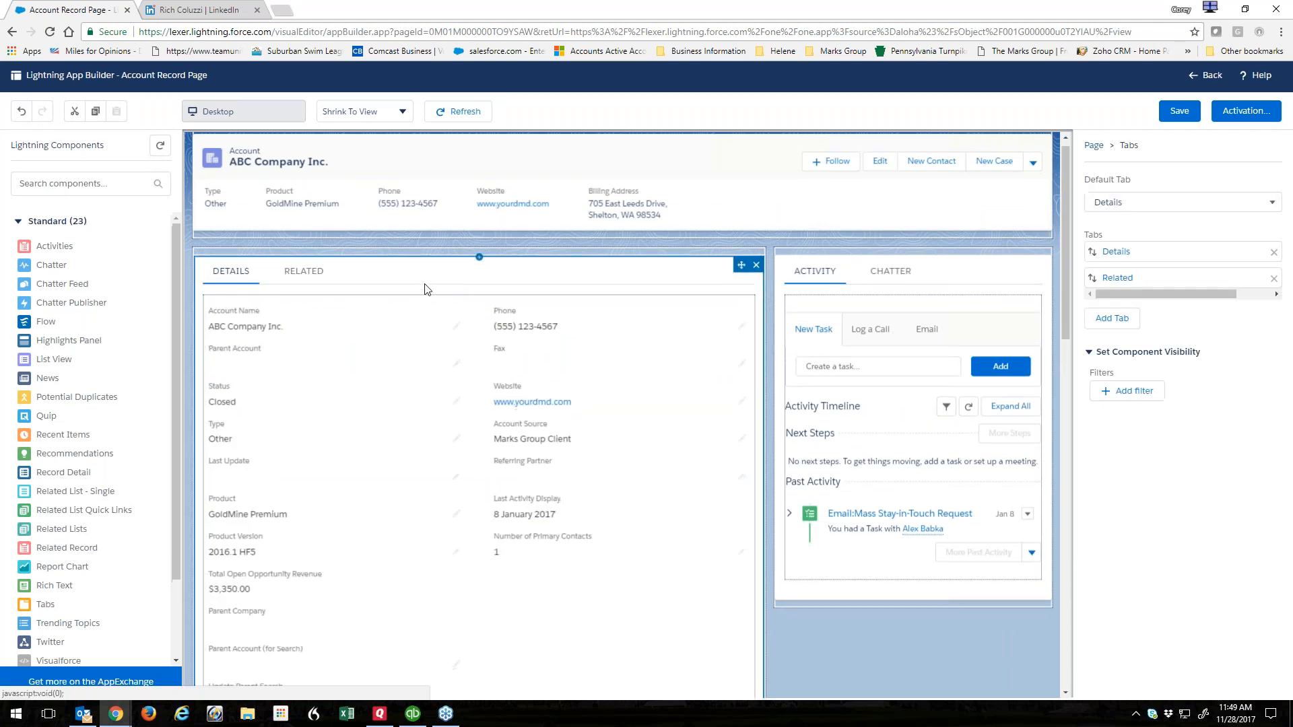
{"action": "left_click", "coordinate": [367, 321]}
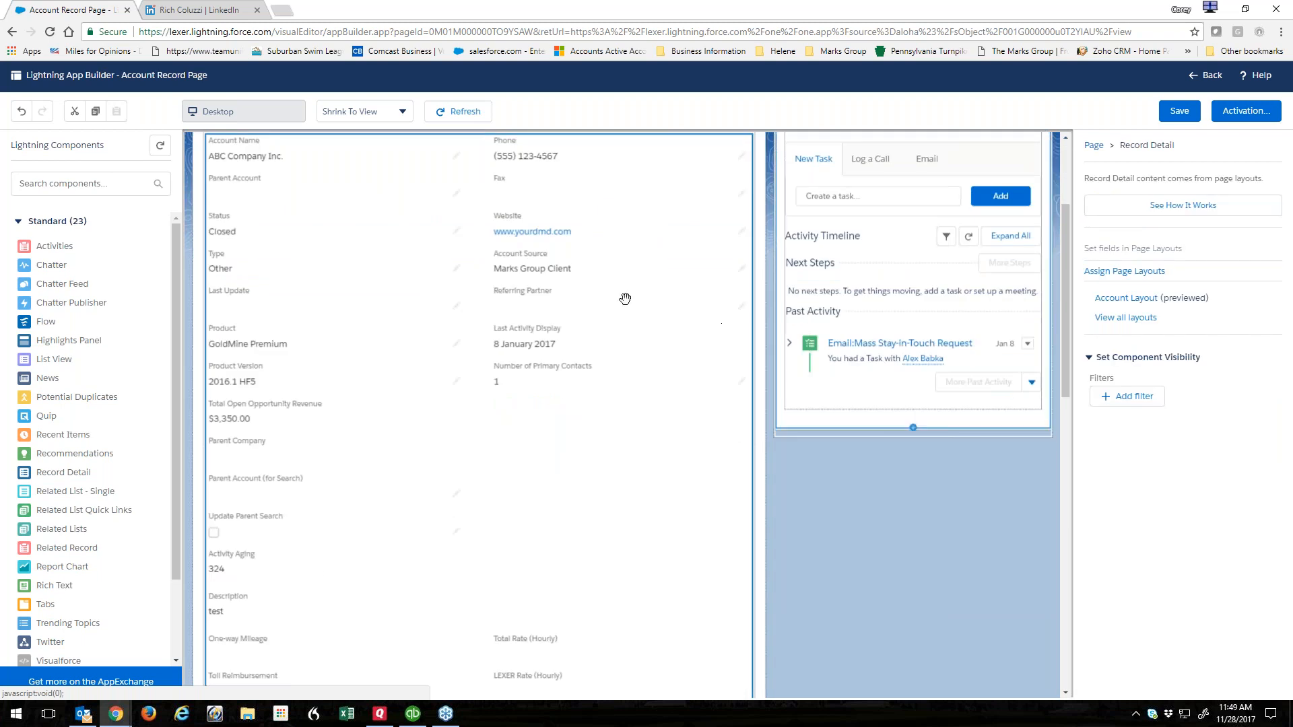
{"action": "scroll", "coordinate": [398, 286], "scroll_direction": "up", "scroll_amount": 1}
{"action": "left_click", "coordinate": [370, 286]}
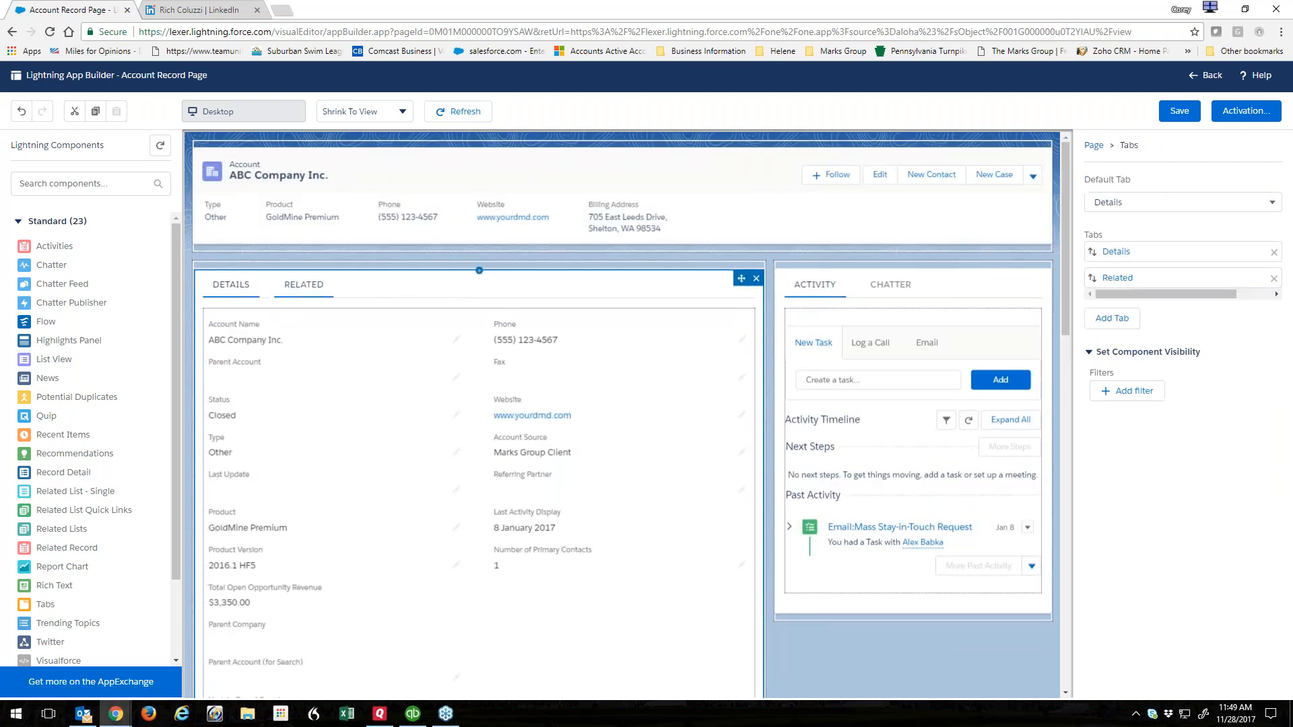
{"action": "left_click", "coordinate": [322, 291]}
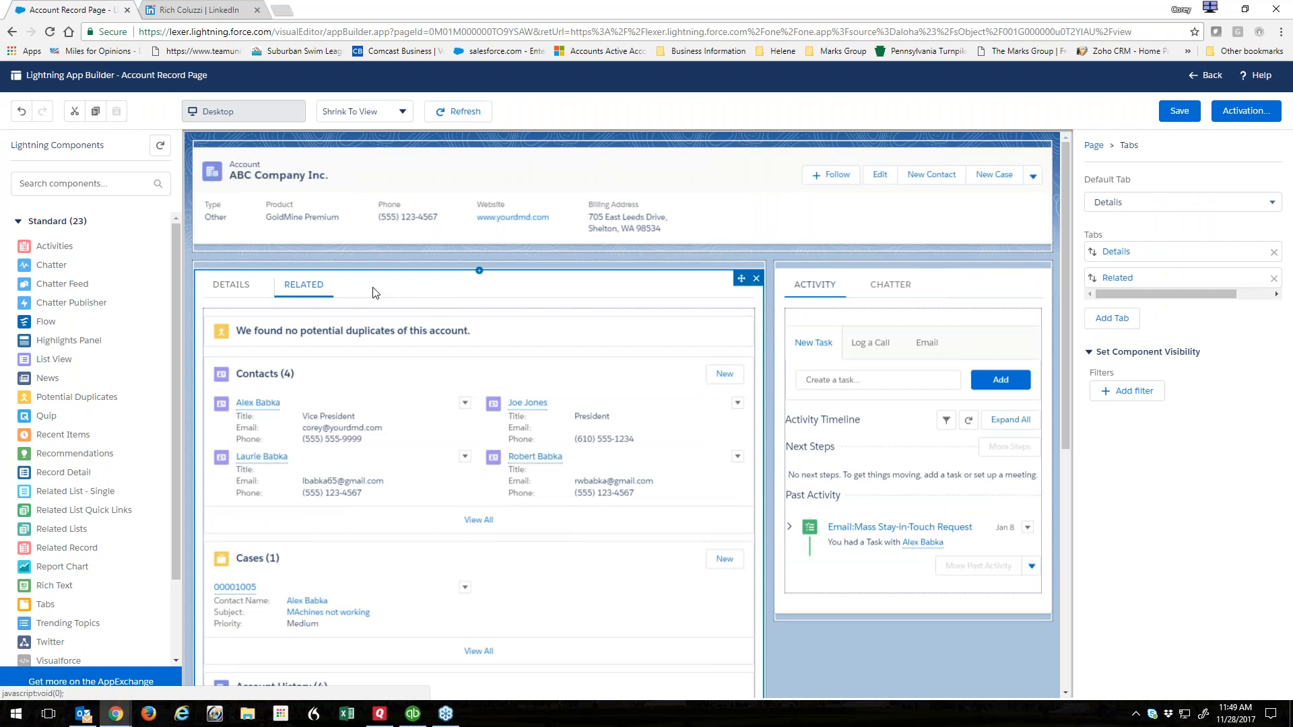
{"action": "left_click", "coordinate": [1211, 203]}
{"action": "left_click", "coordinate": [1119, 254]}
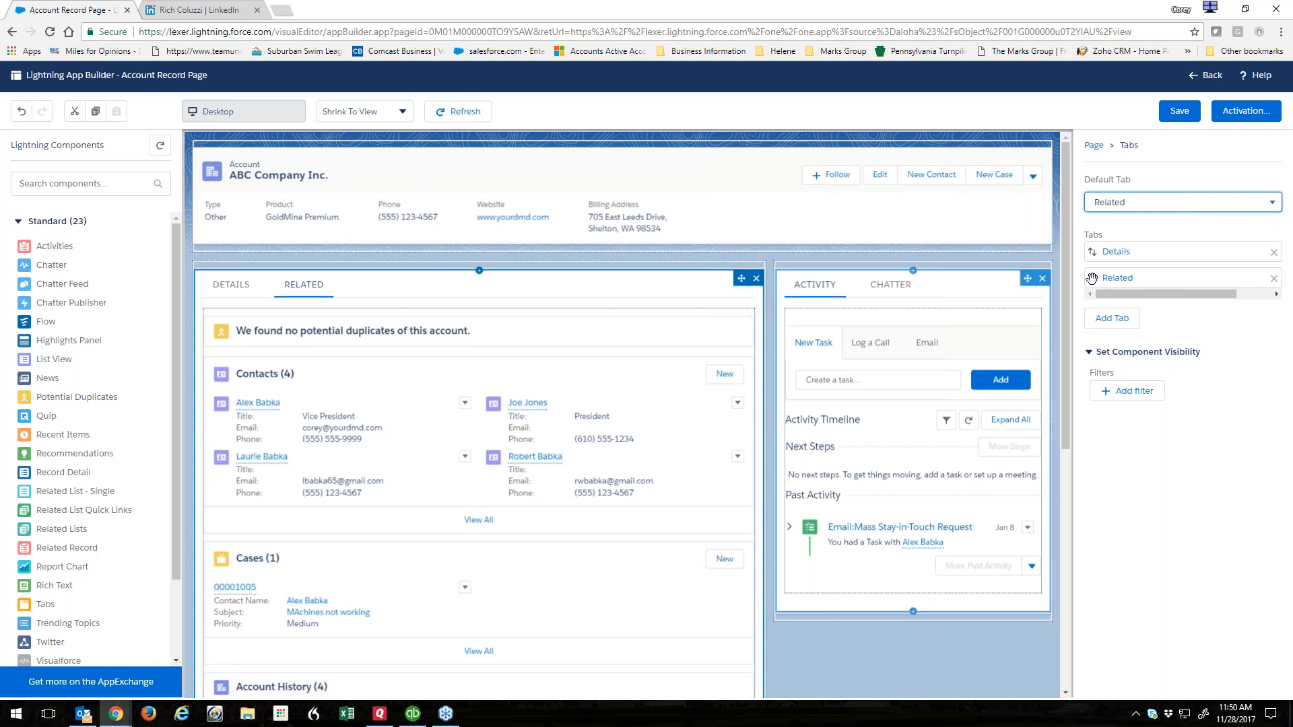
{"action": "left_click_drag", "start_coordinate": [1092, 277], "coordinate": [1092, 251]}
{"action": "left_click", "coordinate": [1112, 318]}
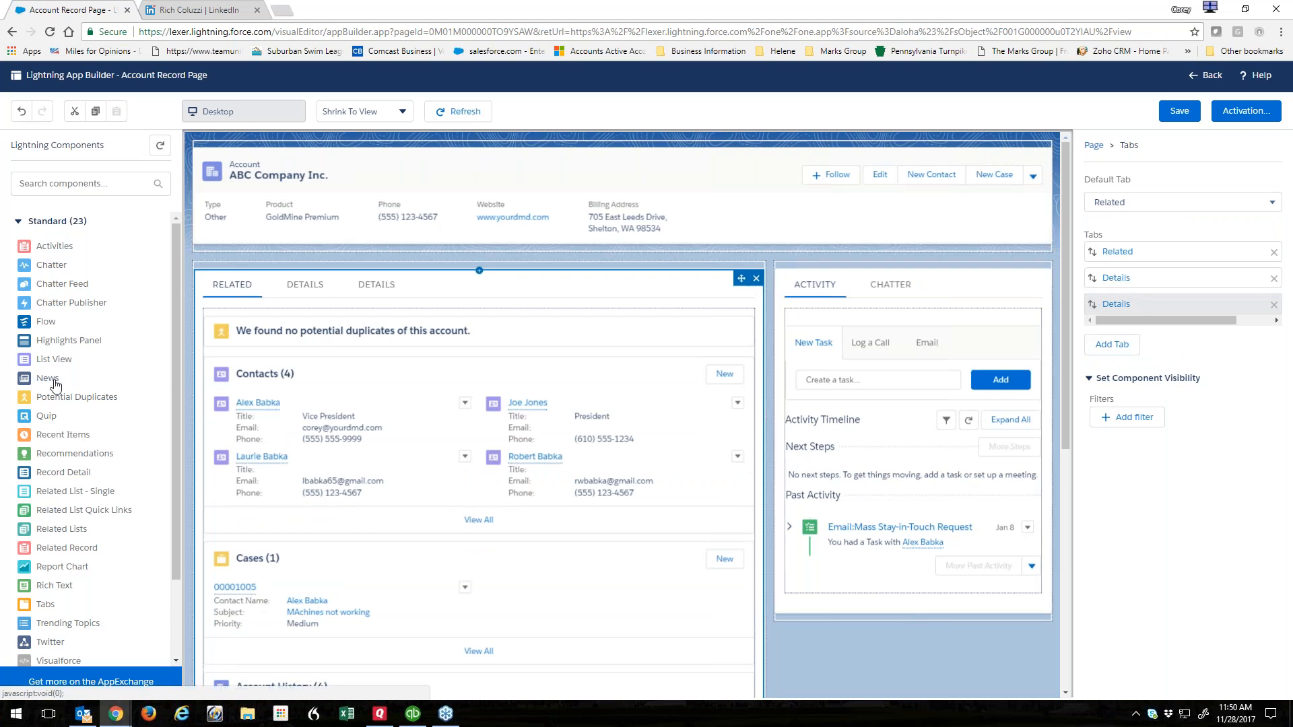
Remove the extra third tab and delete the misplaced News components.
{"action": "left_click", "coordinate": [1121, 314]}
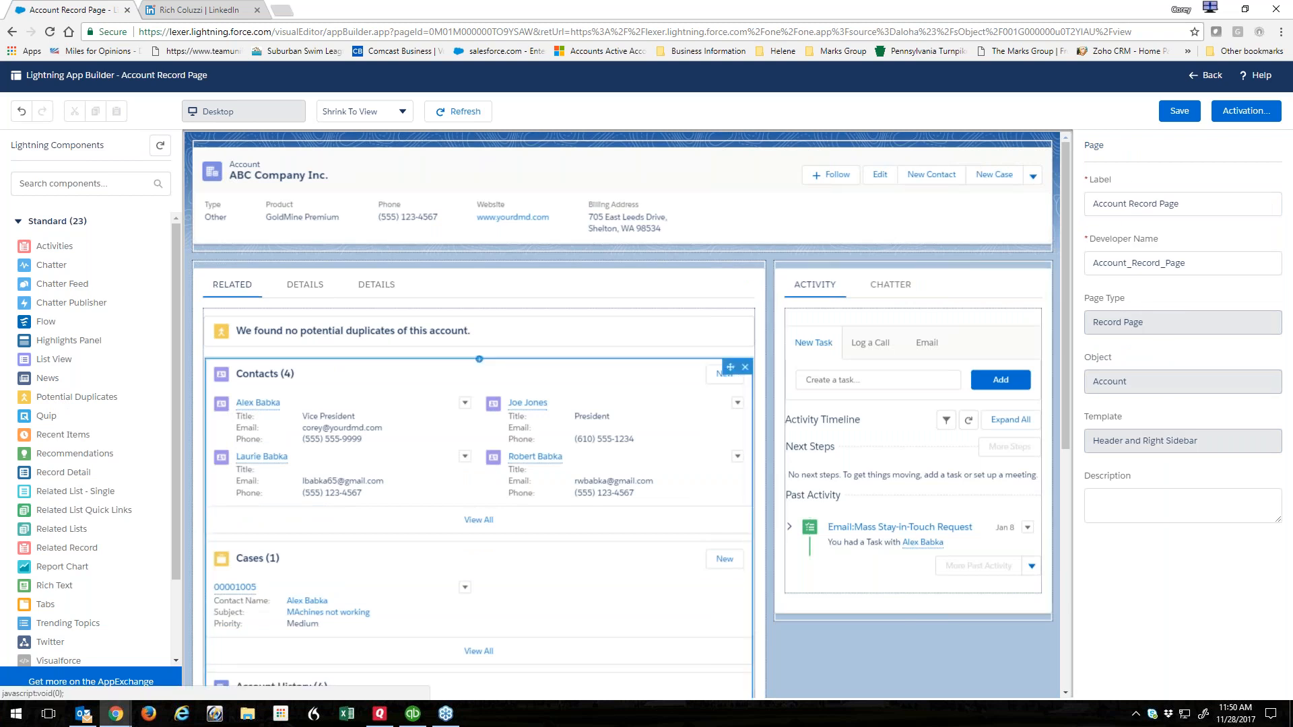
{"action": "left_click", "coordinate": [353, 289]}
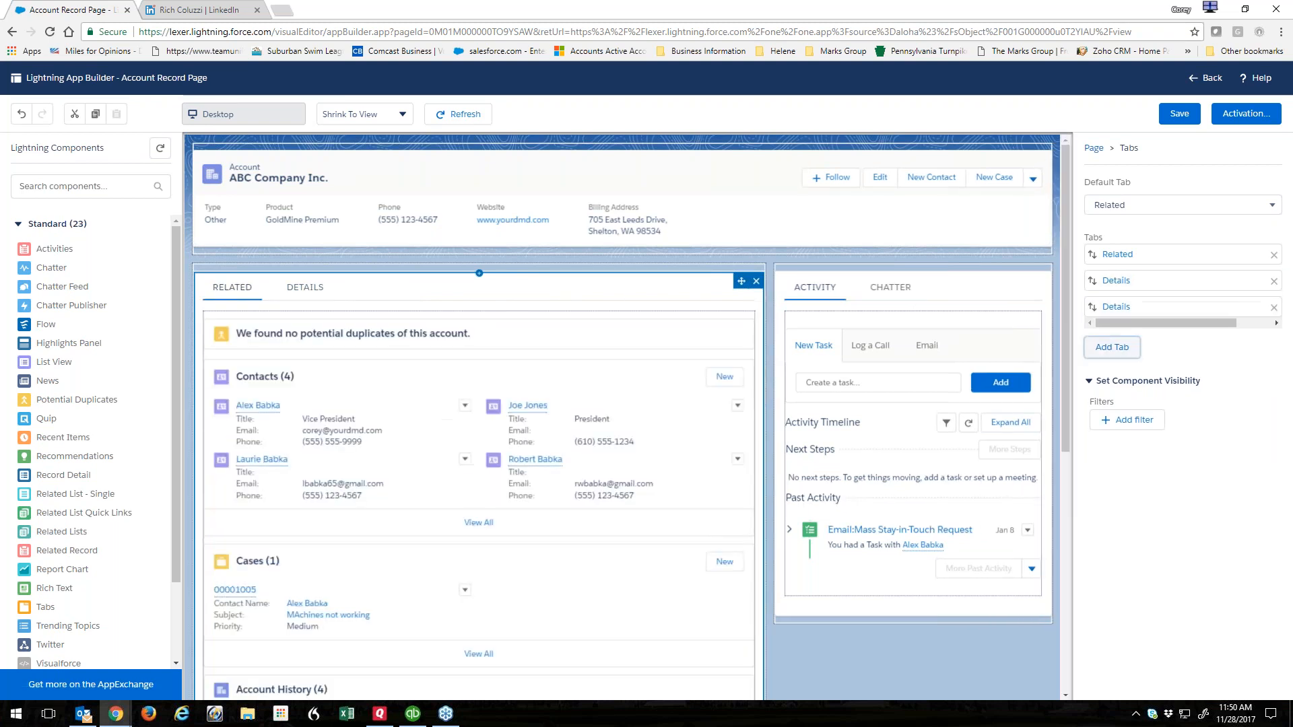
{"action": "left_click", "coordinate": [1273, 308]}
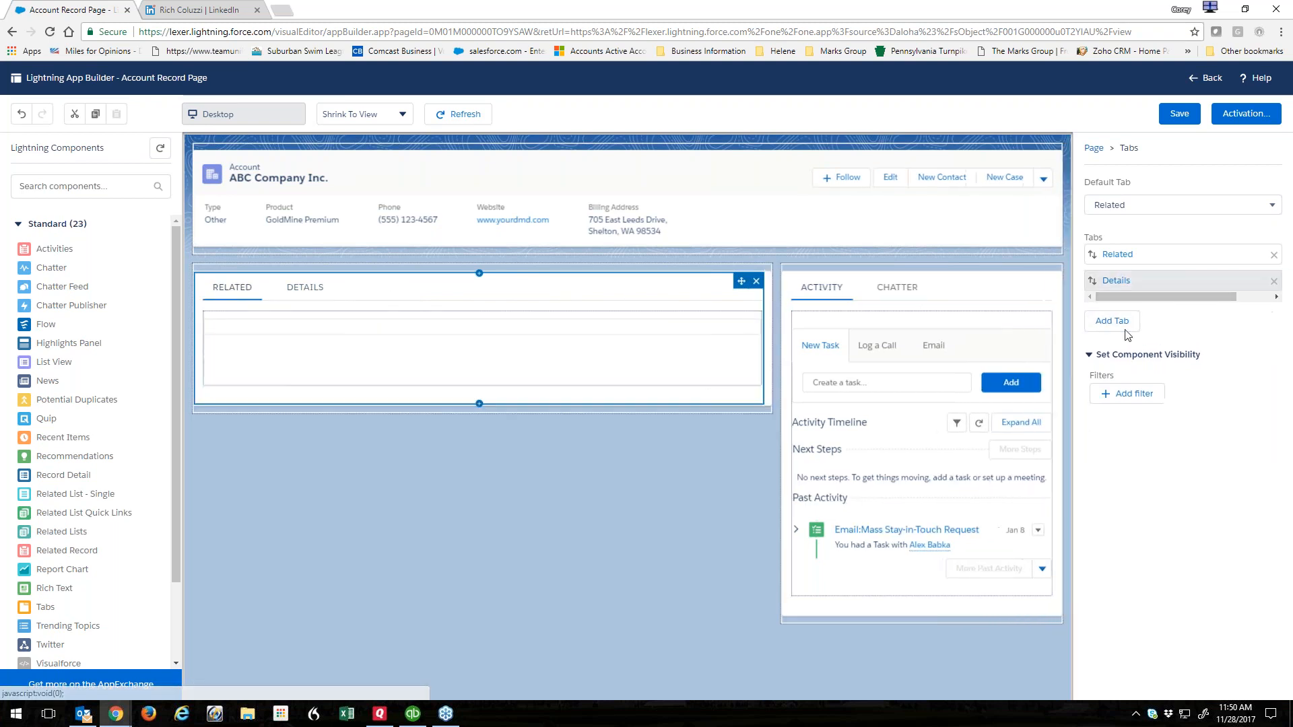
{"action": "left_click_drag", "start_coordinate": [45, 381], "coordinate": [466, 299]}
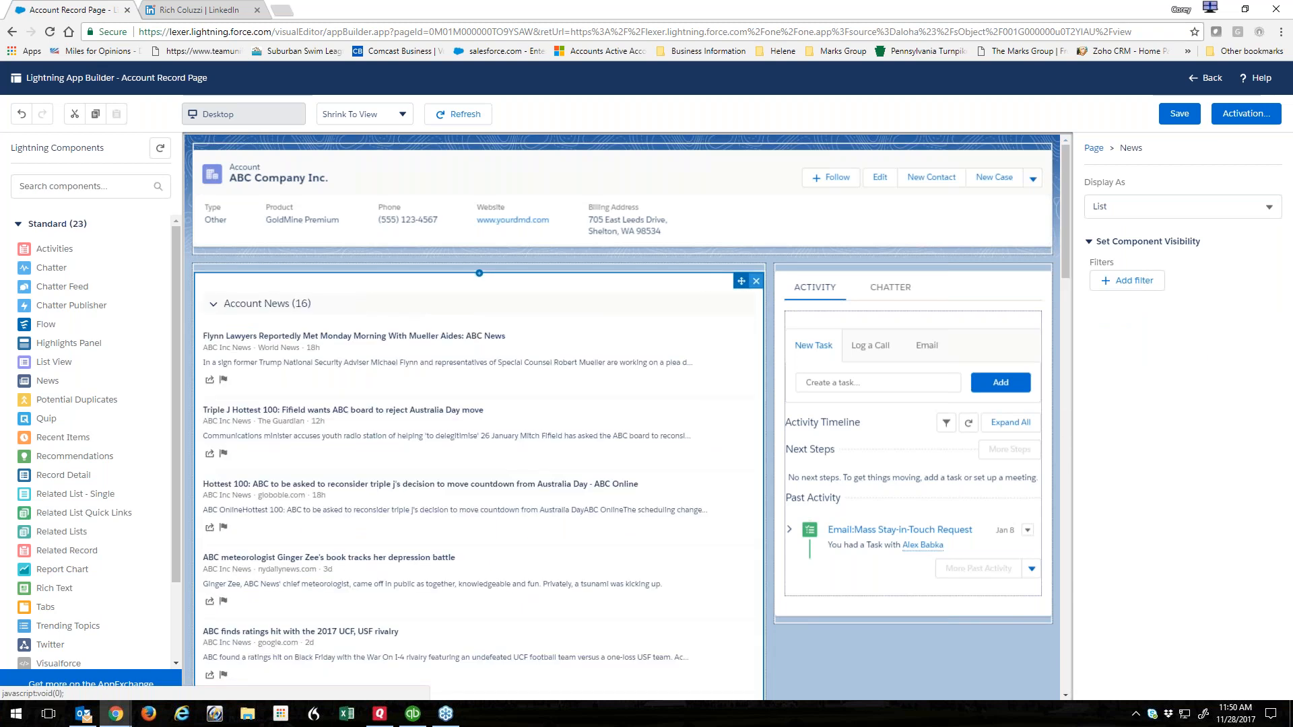
{"action": "left_click", "coordinate": [757, 281]}
{"action": "left_click_drag", "start_coordinate": [45, 380], "coordinate": [364, 337]}
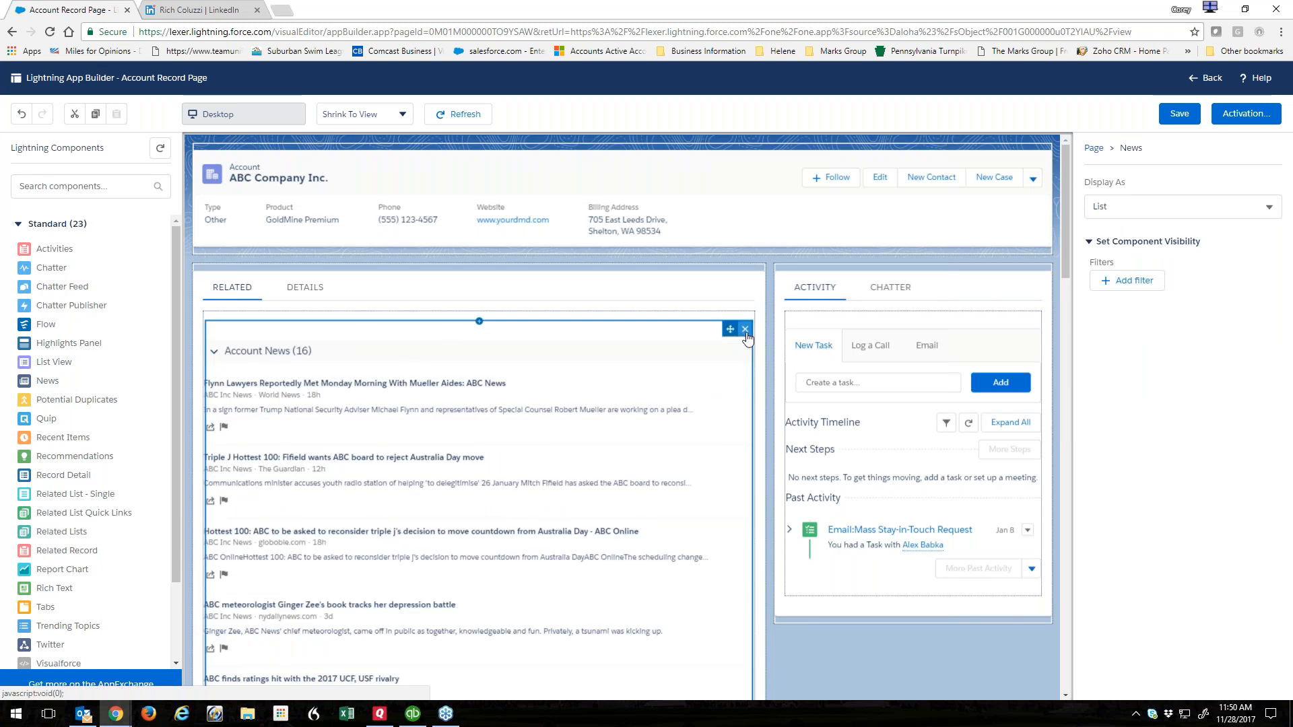
{"action": "left_click", "coordinate": [745, 329]}
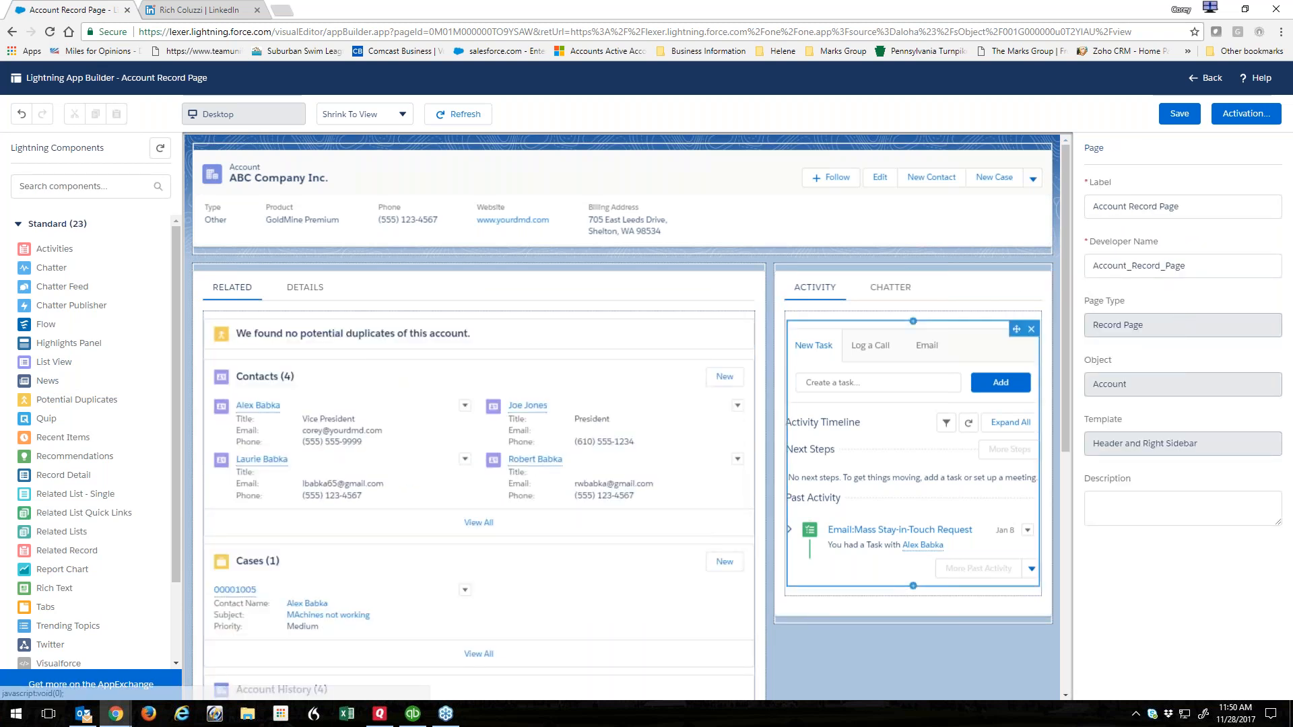
Add a third tab holding the News component and label it News.
{"action": "left_click", "coordinate": [374, 295]}
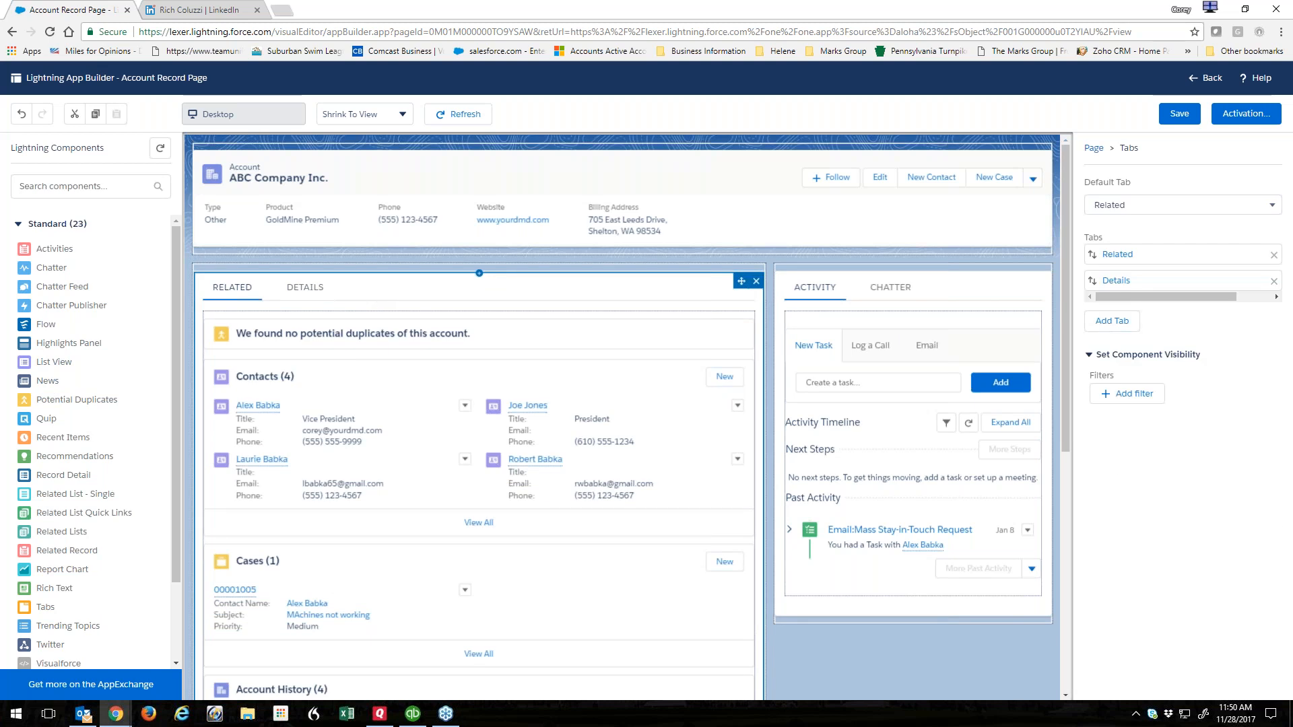
{"action": "left_click", "coordinate": [1113, 322]}
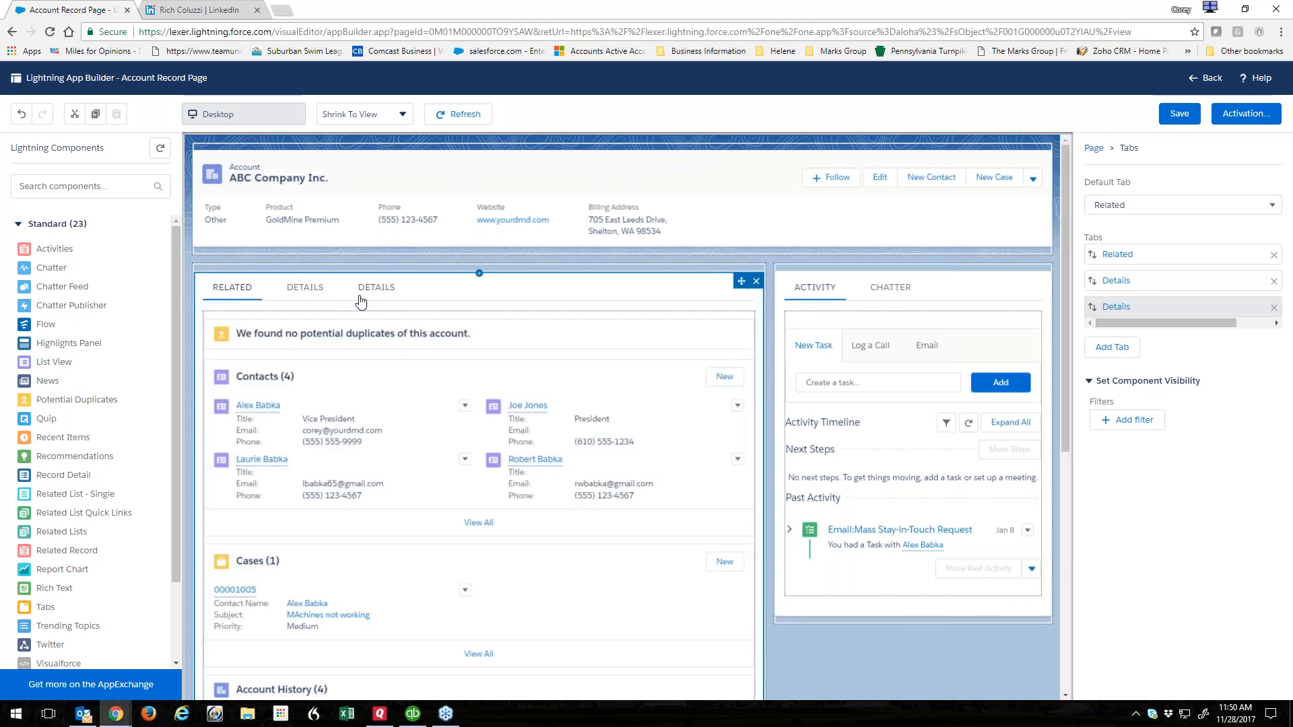
{"action": "left_click", "coordinate": [375, 286]}
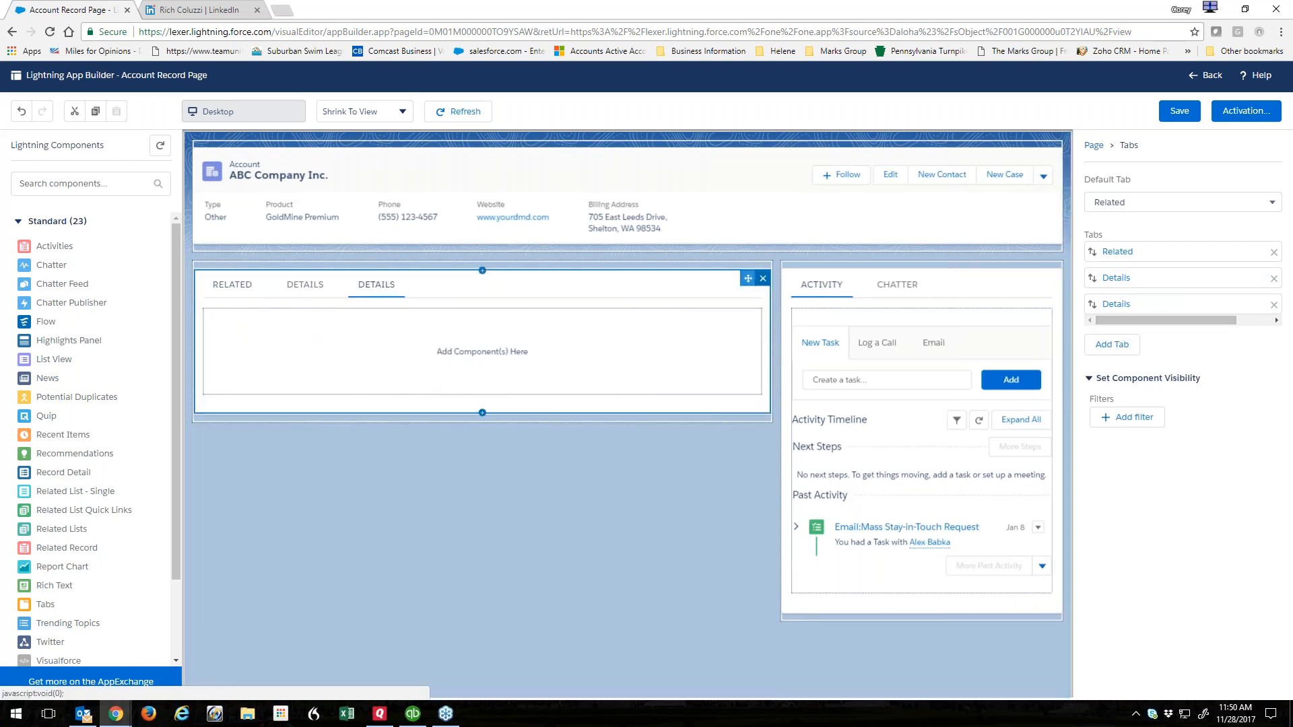
{"action": "left_click_drag", "start_coordinate": [49, 377], "coordinate": [404, 347]}
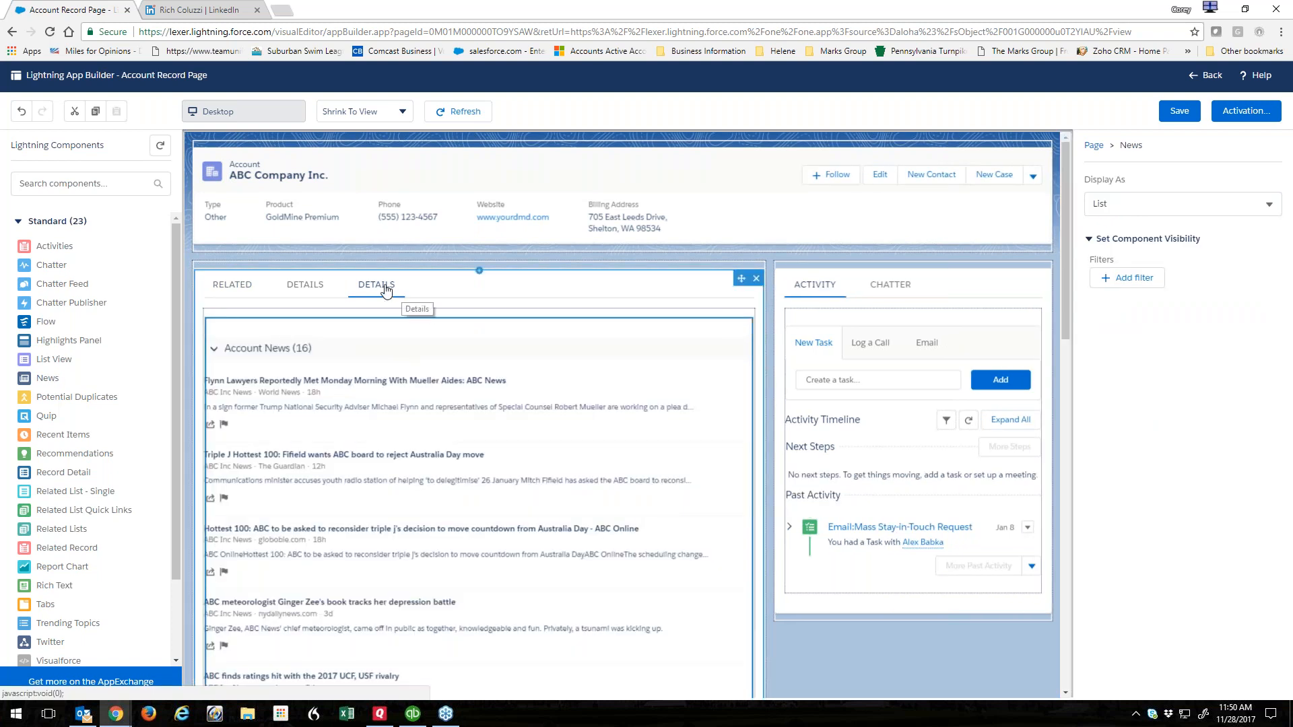
{"action": "left_click", "coordinate": [383, 291]}
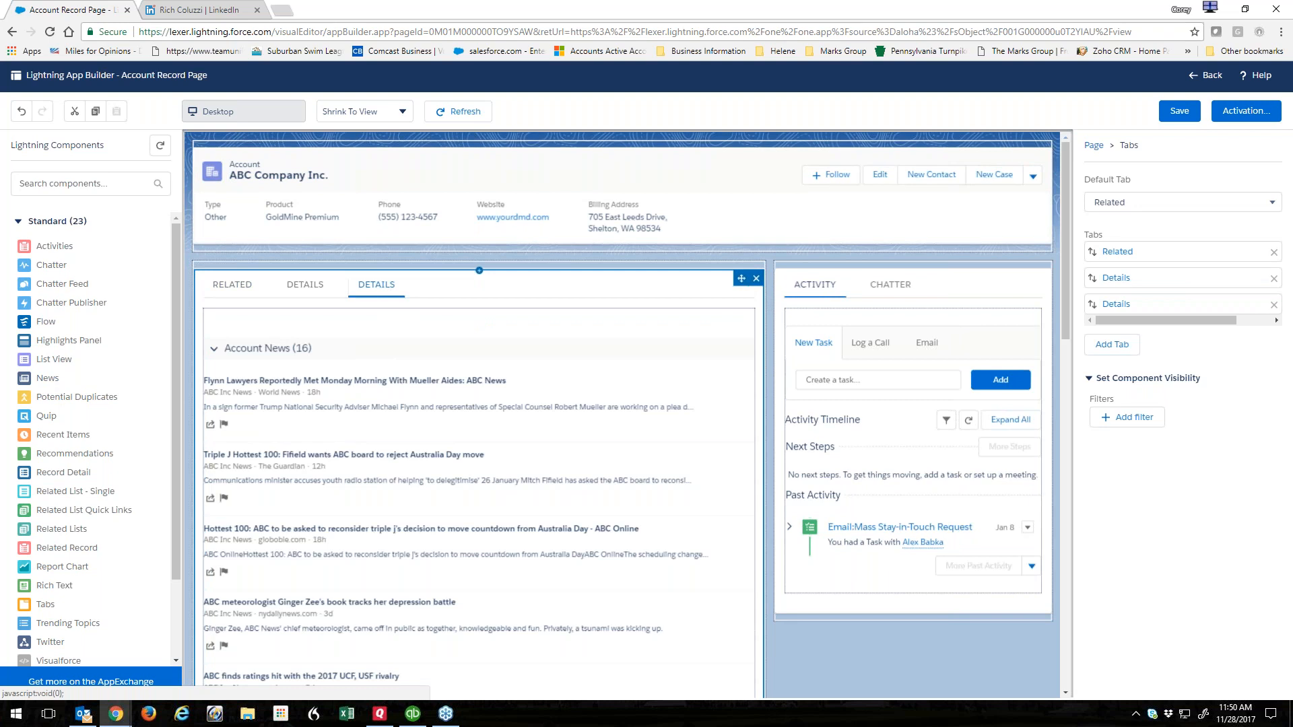
{"action": "left_click", "coordinate": [1116, 304]}
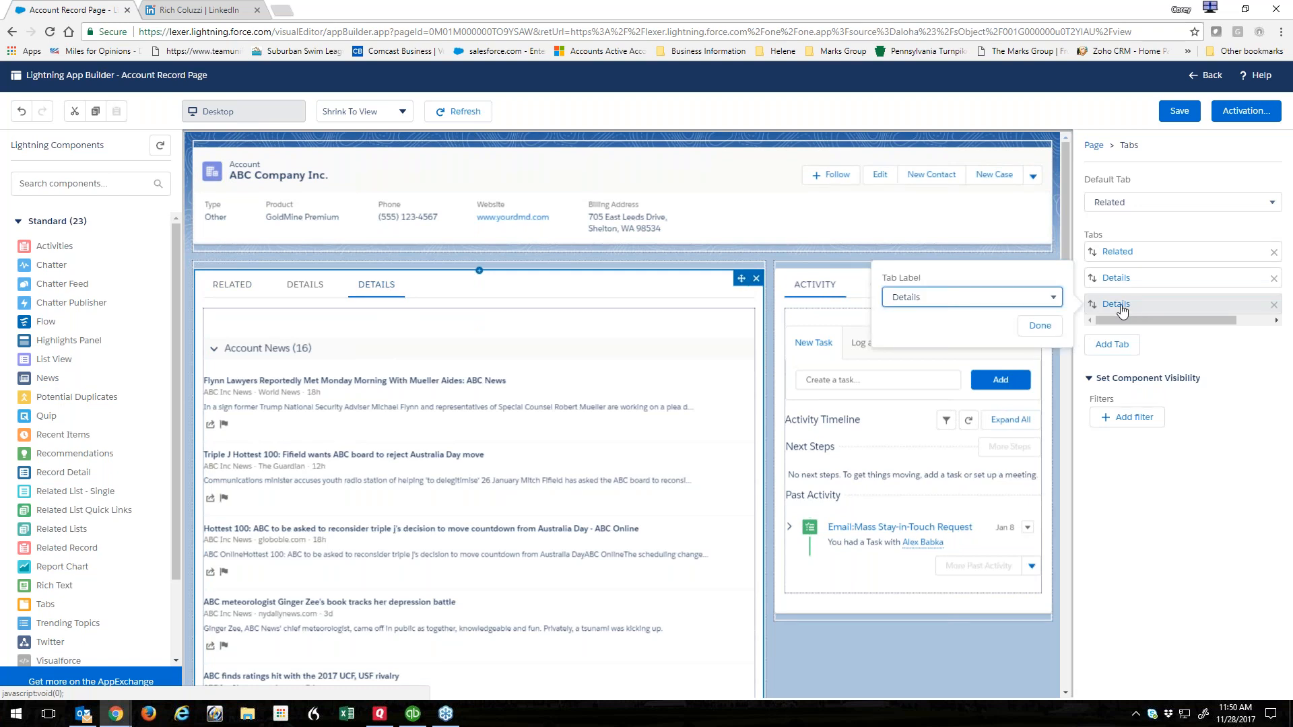
{"action": "left_click", "coordinate": [898, 301]}
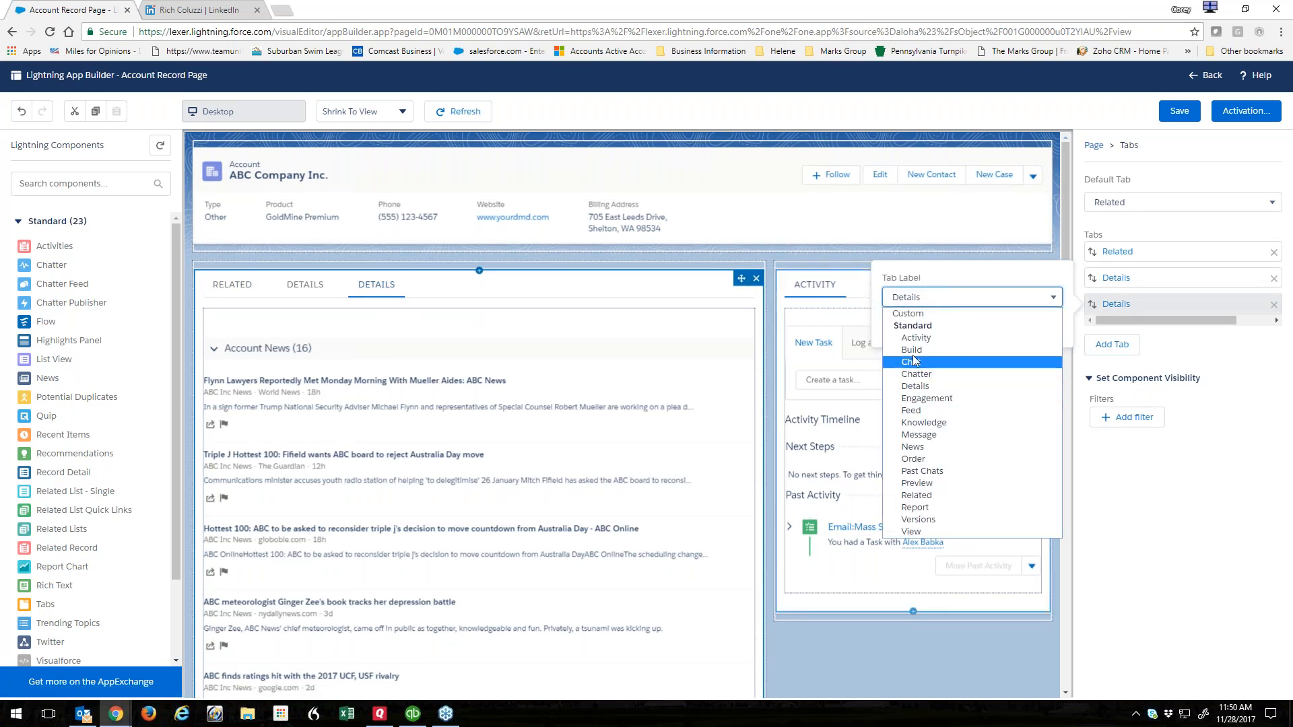
{"action": "left_click", "coordinate": [914, 447]}
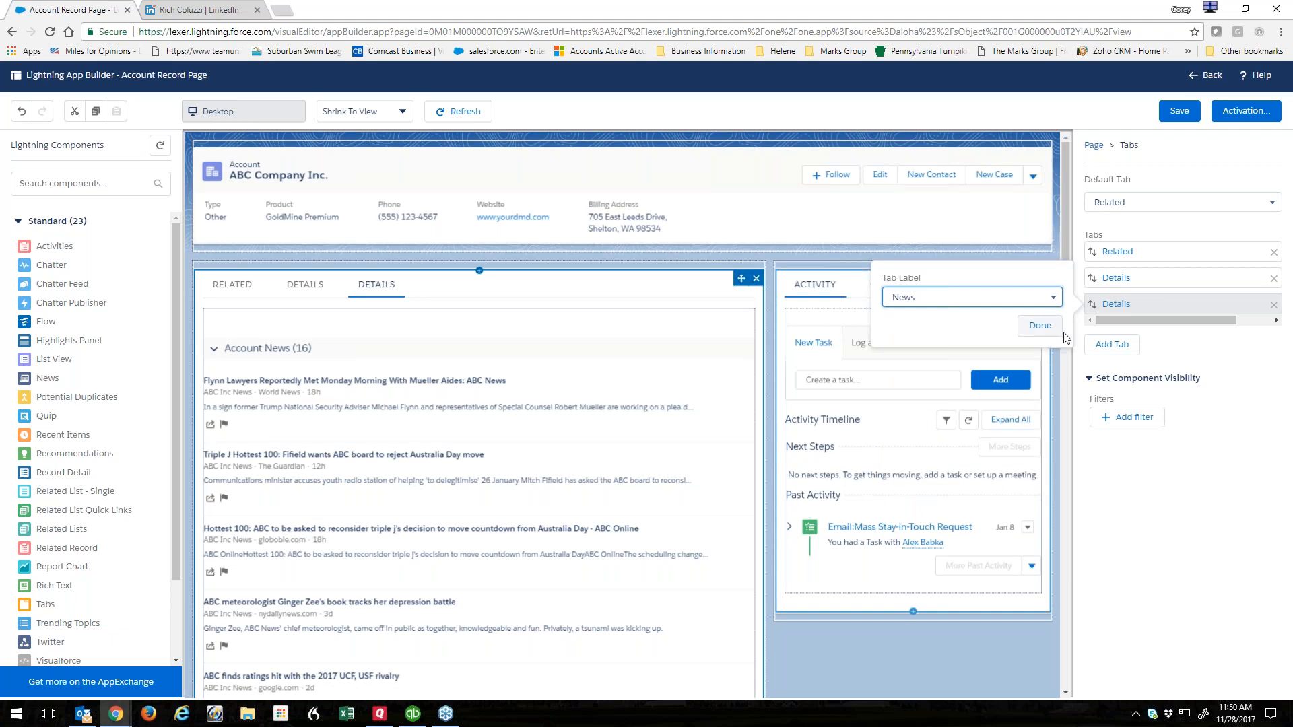
{"action": "left_click", "coordinate": [1036, 324]}
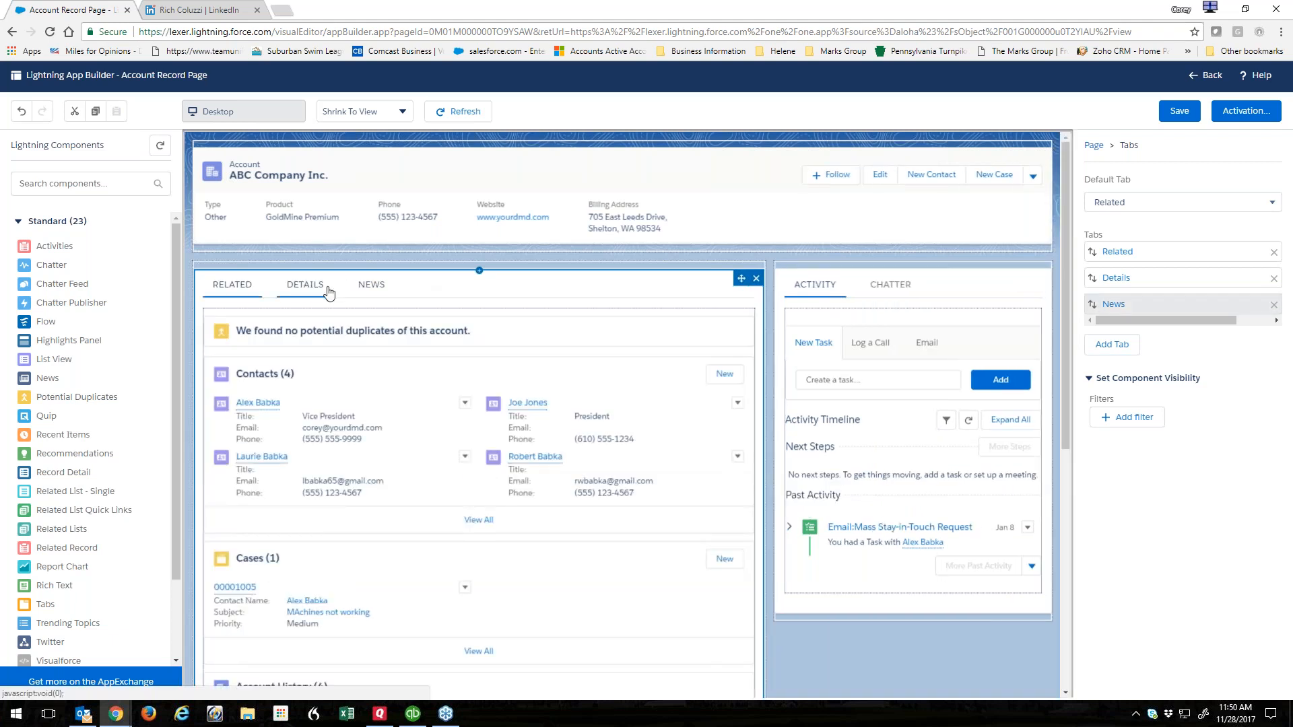
Move the News tab to the front, make it the default tab, and save the page.
{"action": "left_click", "coordinate": [376, 288]}
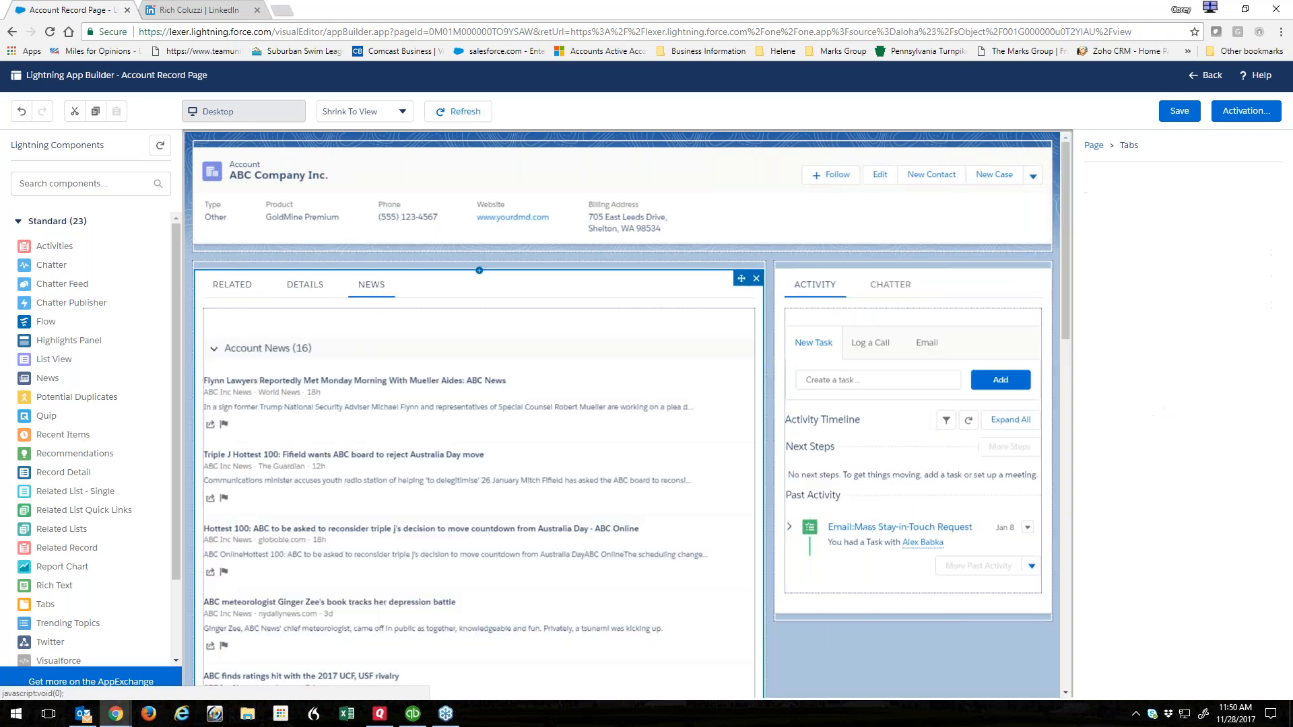
{"action": "left_click", "coordinate": [304, 286]}
{"action": "left_click", "coordinate": [219, 288]}
{"action": "left_click", "coordinate": [305, 286]}
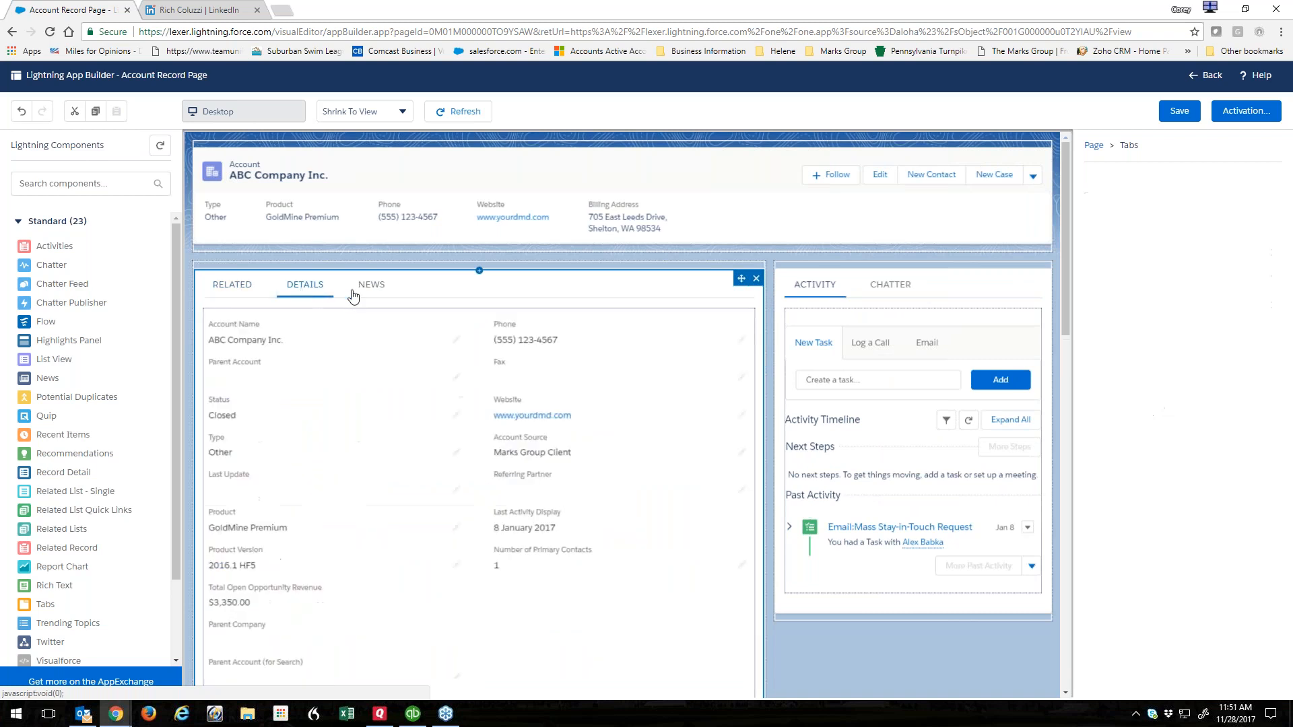
{"action": "left_click", "coordinate": [364, 290]}
{"action": "left_click_drag", "start_coordinate": [1092, 304], "coordinate": [1092, 253]}
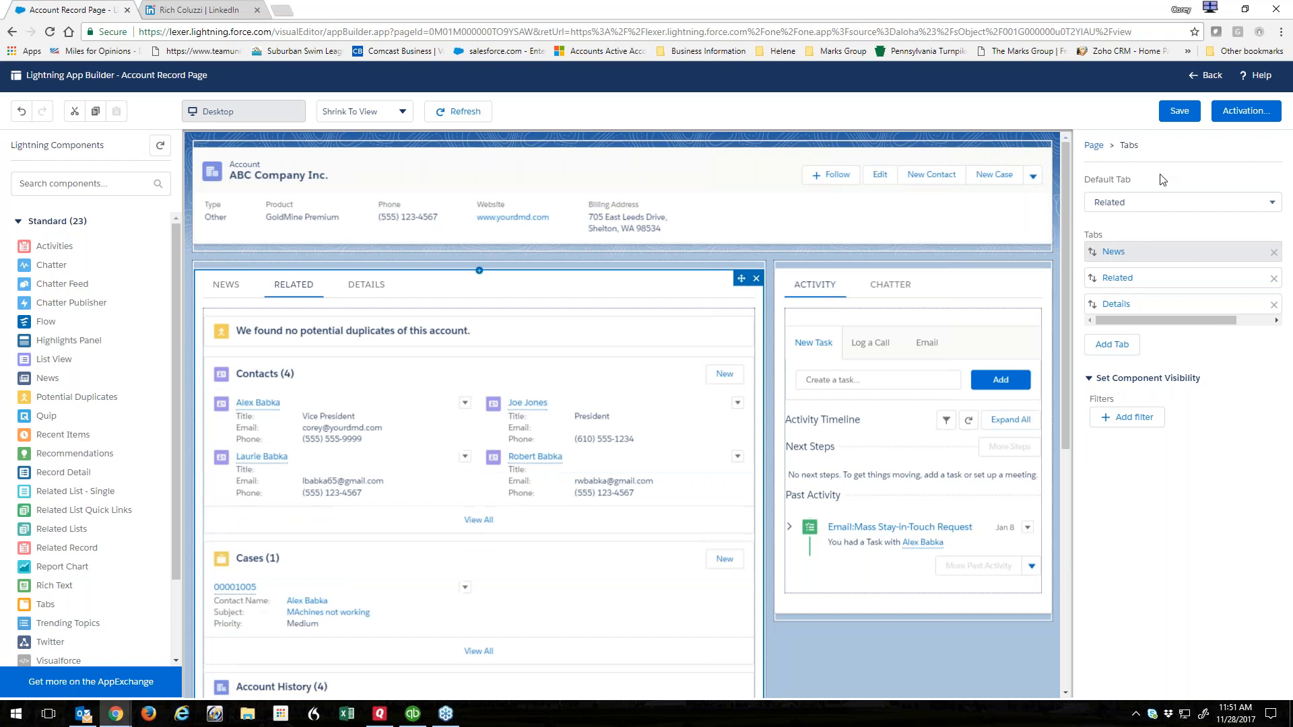
{"action": "left_click", "coordinate": [1136, 209]}
{"action": "left_click", "coordinate": [1118, 241]}
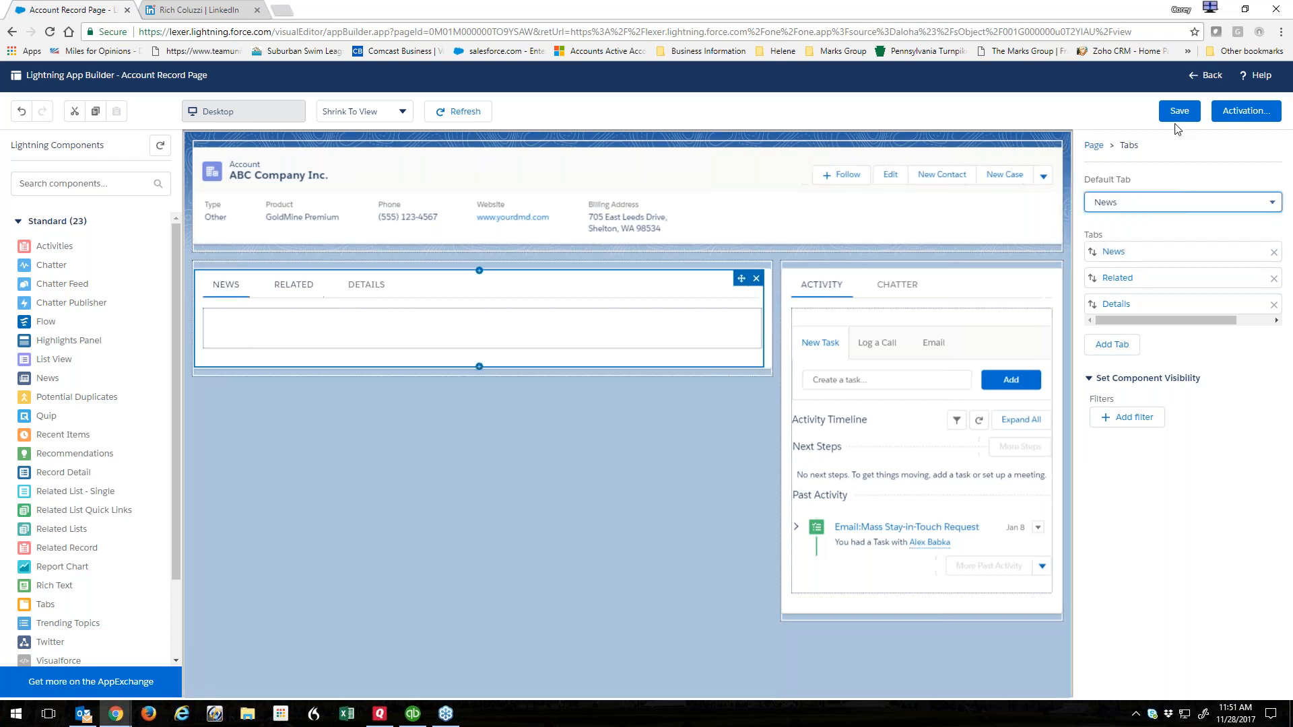
{"action": "left_click", "coordinate": [1180, 110]}
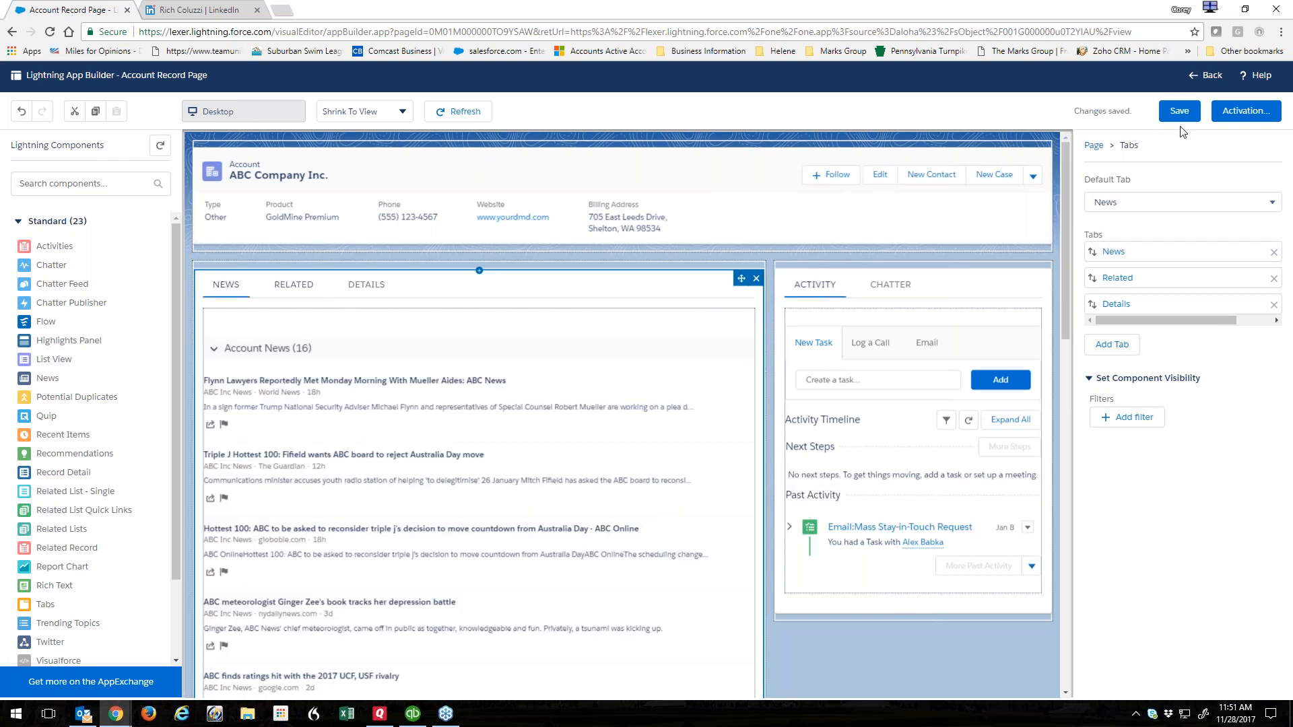
{"action": "left_click", "coordinate": [1206, 75]}
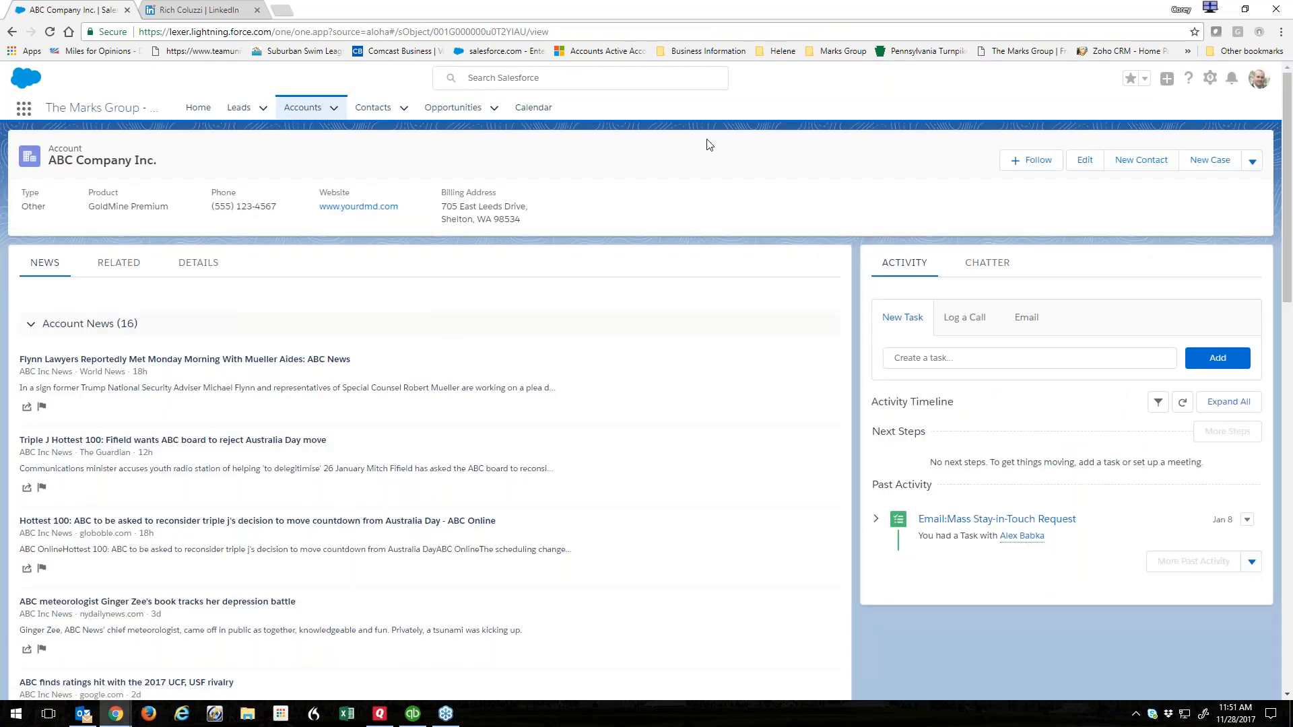
Show the account's Related tab, then open the page in Lightning App Builder via Edit Page.
{"action": "left_click", "coordinate": [205, 268]}
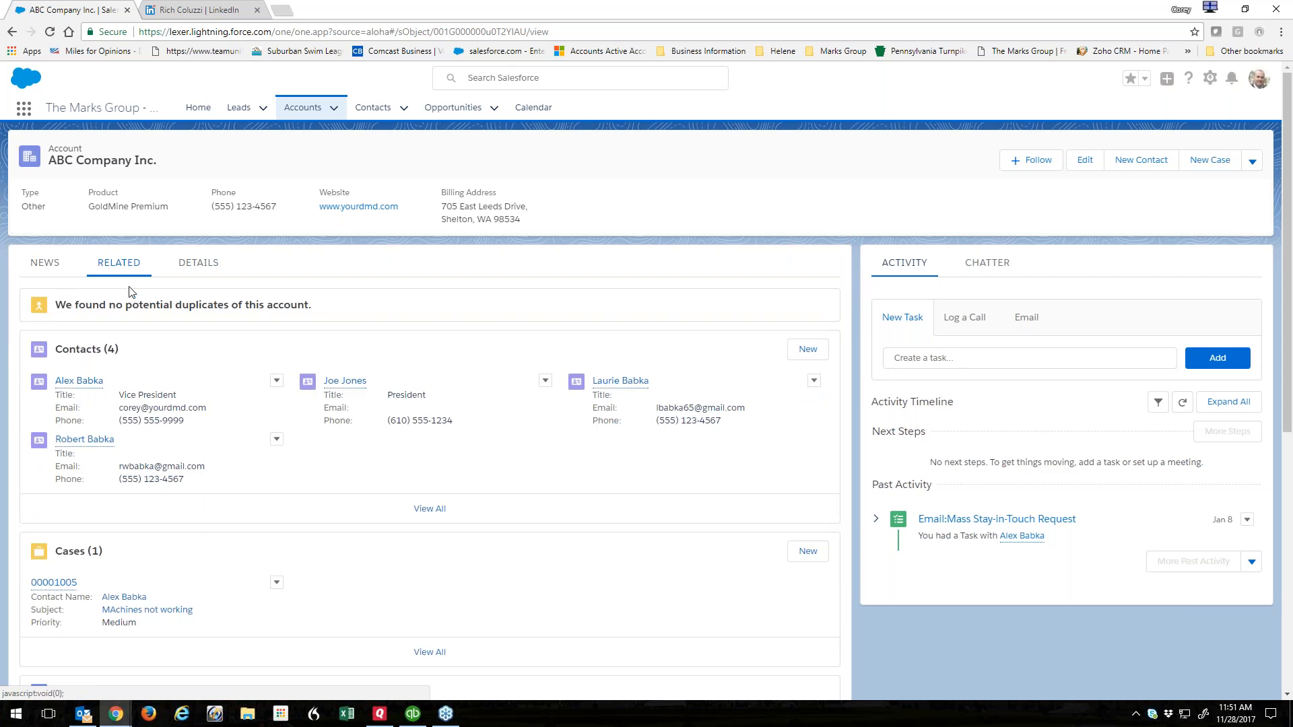
{"action": "left_click", "coordinate": [1211, 78]}
{"action": "left_click", "coordinate": [1138, 175]}
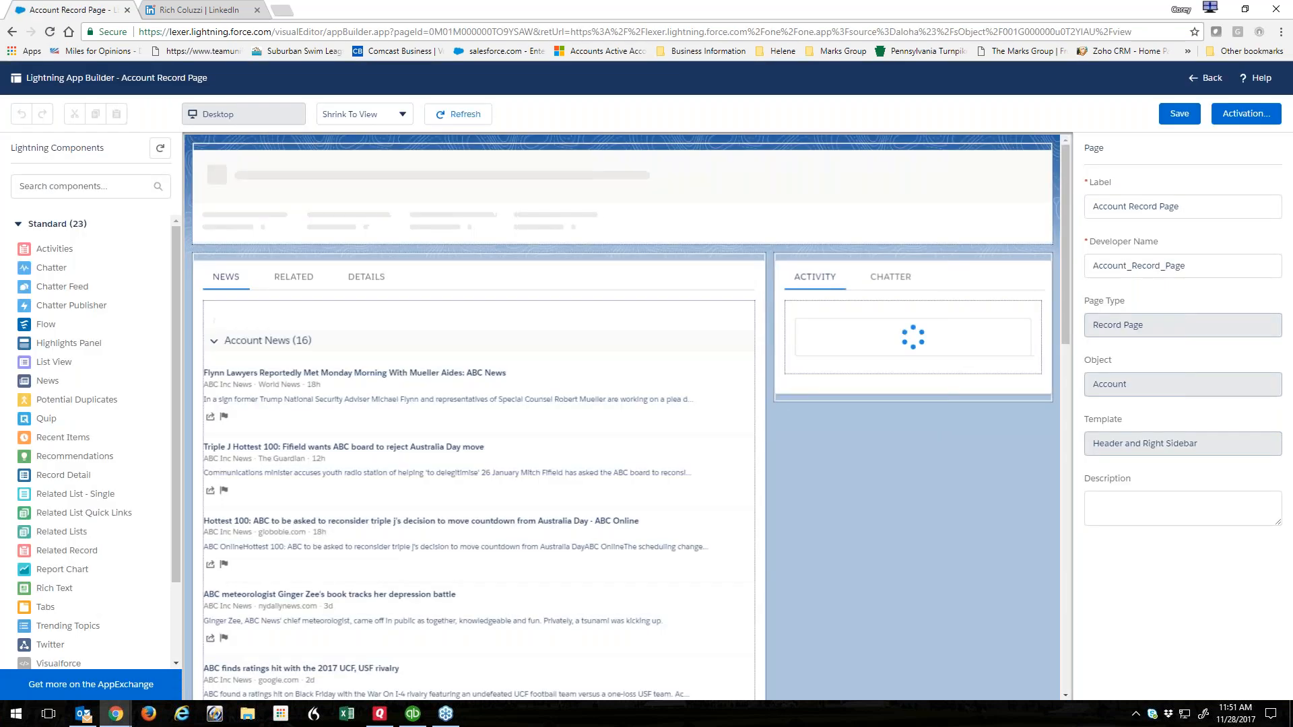
In the Tabs component, put Details before Related, make Details the default tab, and delete News.
{"action": "left_click", "coordinate": [1031, 285]}
{"action": "left_click_drag", "start_coordinate": [1092, 296], "coordinate": [1093, 260]}
{"action": "left_click", "coordinate": [1121, 204]}
{"action": "left_click", "coordinate": [1117, 256]}
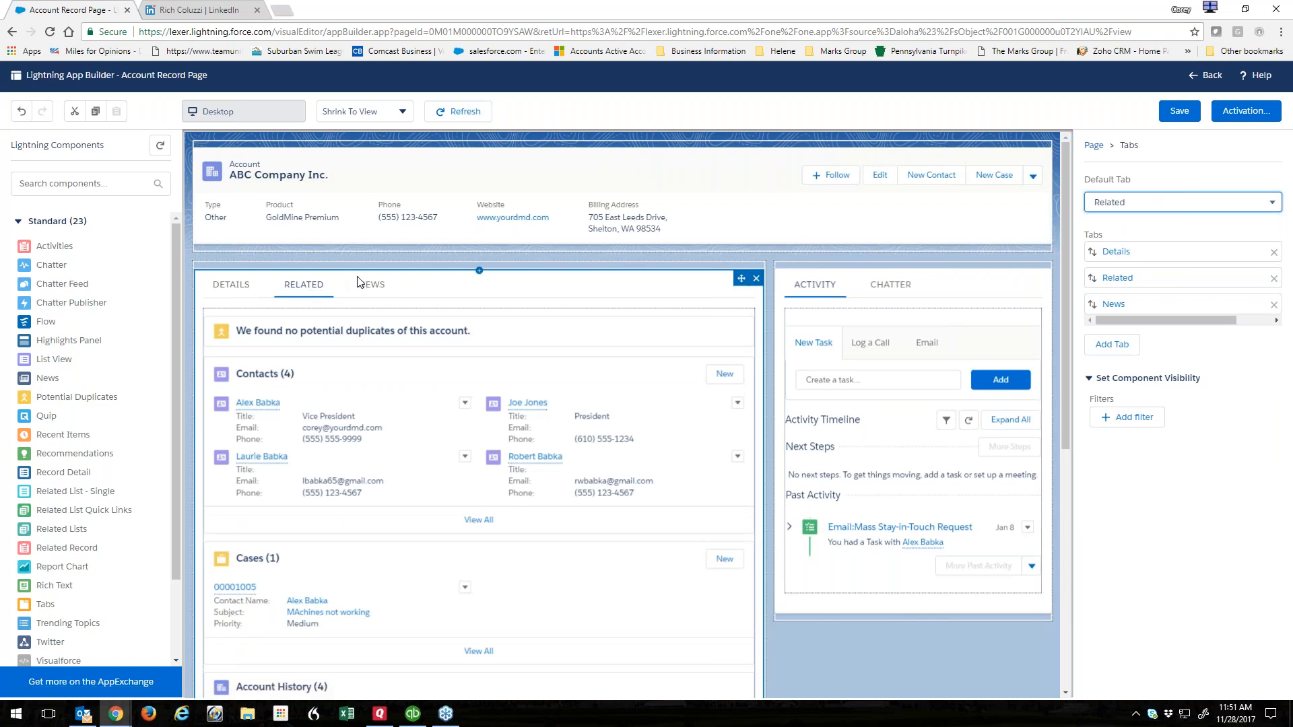
{"action": "left_click", "coordinate": [1108, 204]}
{"action": "left_click", "coordinate": [1134, 237]}
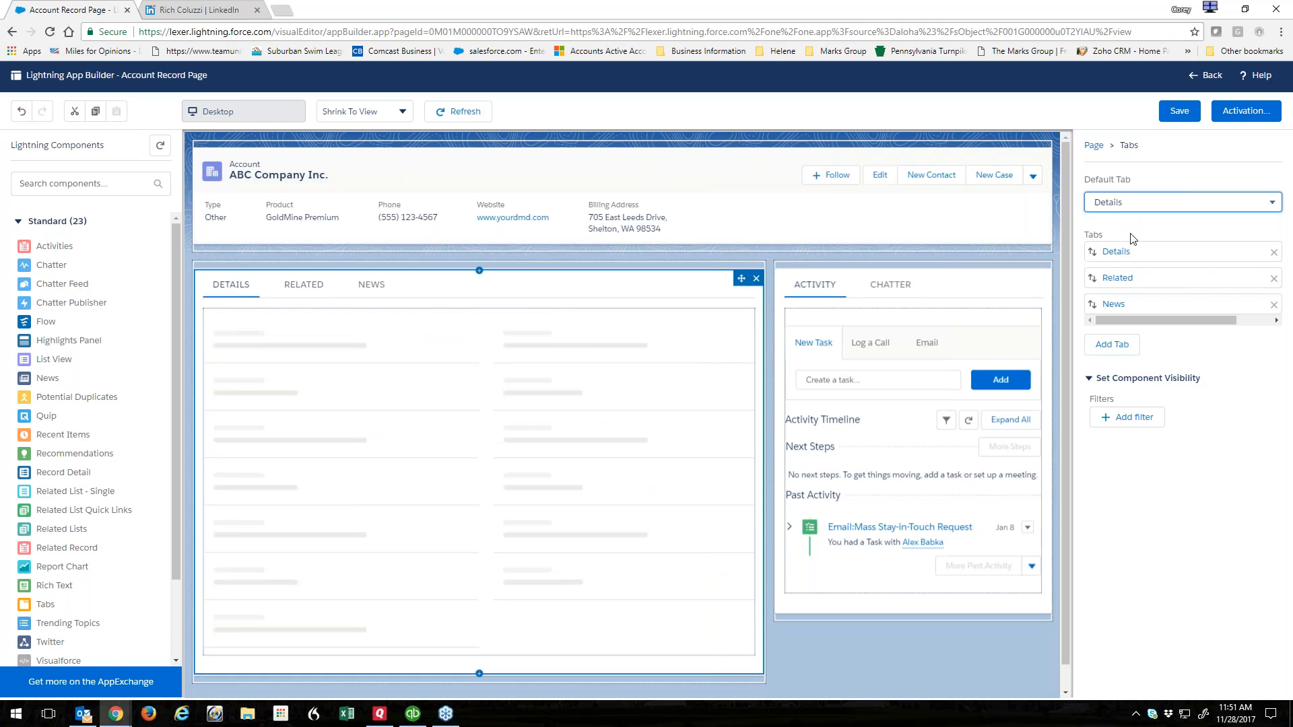
{"action": "left_click", "coordinate": [1274, 305]}
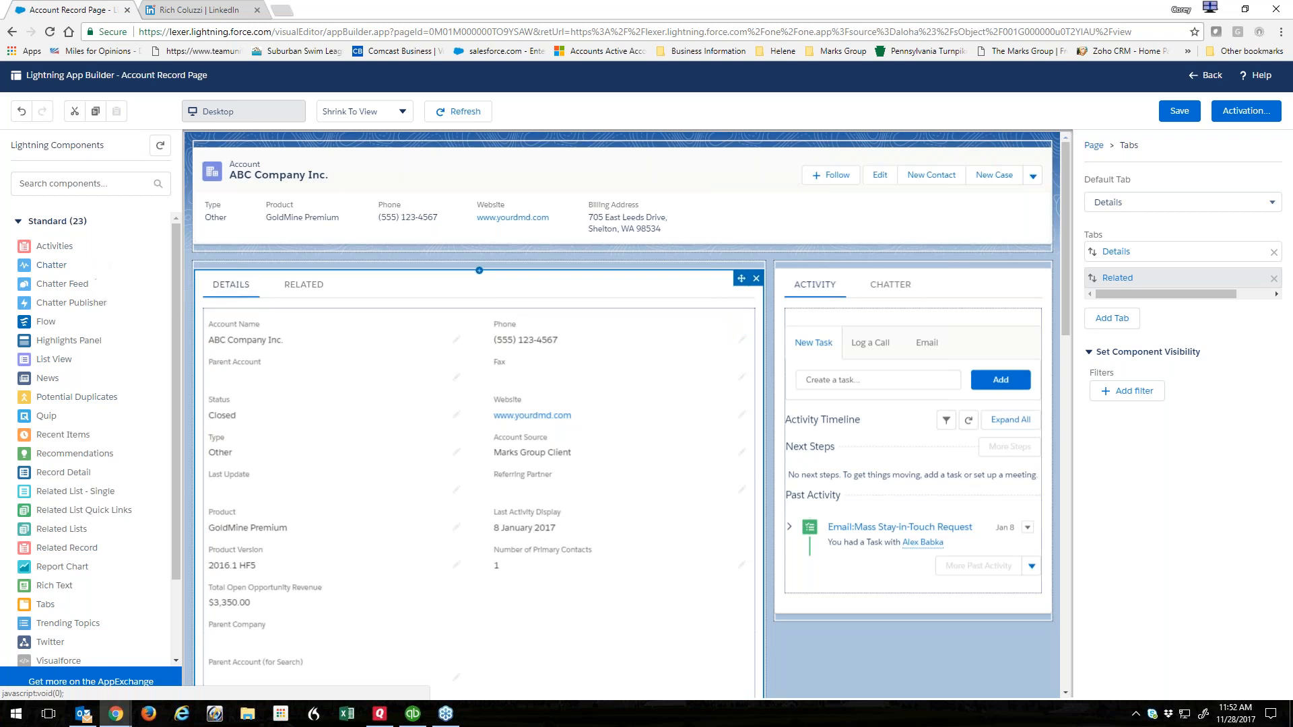
Check the Related tab's duplicates and related lists components, return to Details, save, and open Activation.
{"action": "left_click", "coordinate": [303, 284]}
{"action": "left_click", "coordinate": [578, 325]}
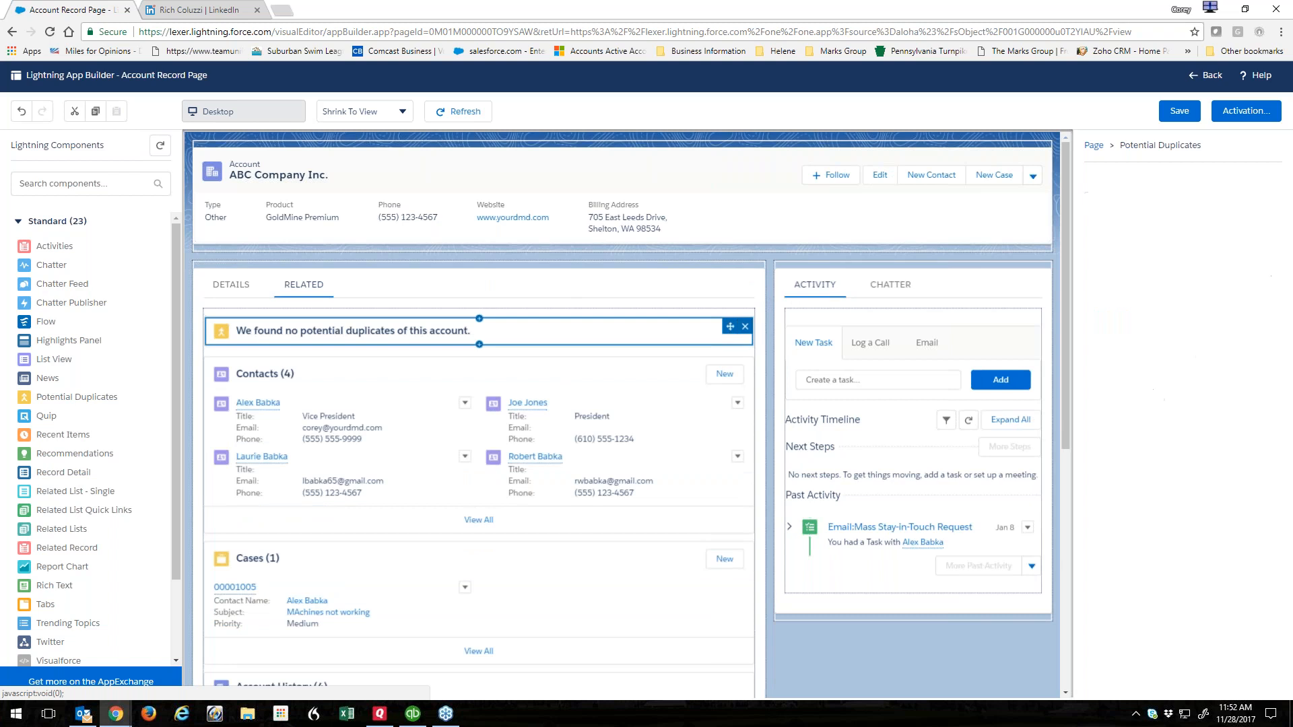
{"action": "left_click", "coordinate": [397, 430]}
{"action": "scroll", "coordinate": [404, 404], "scroll_direction": "up", "scroll_amount": 3}
{"action": "left_click", "coordinate": [402, 331]}
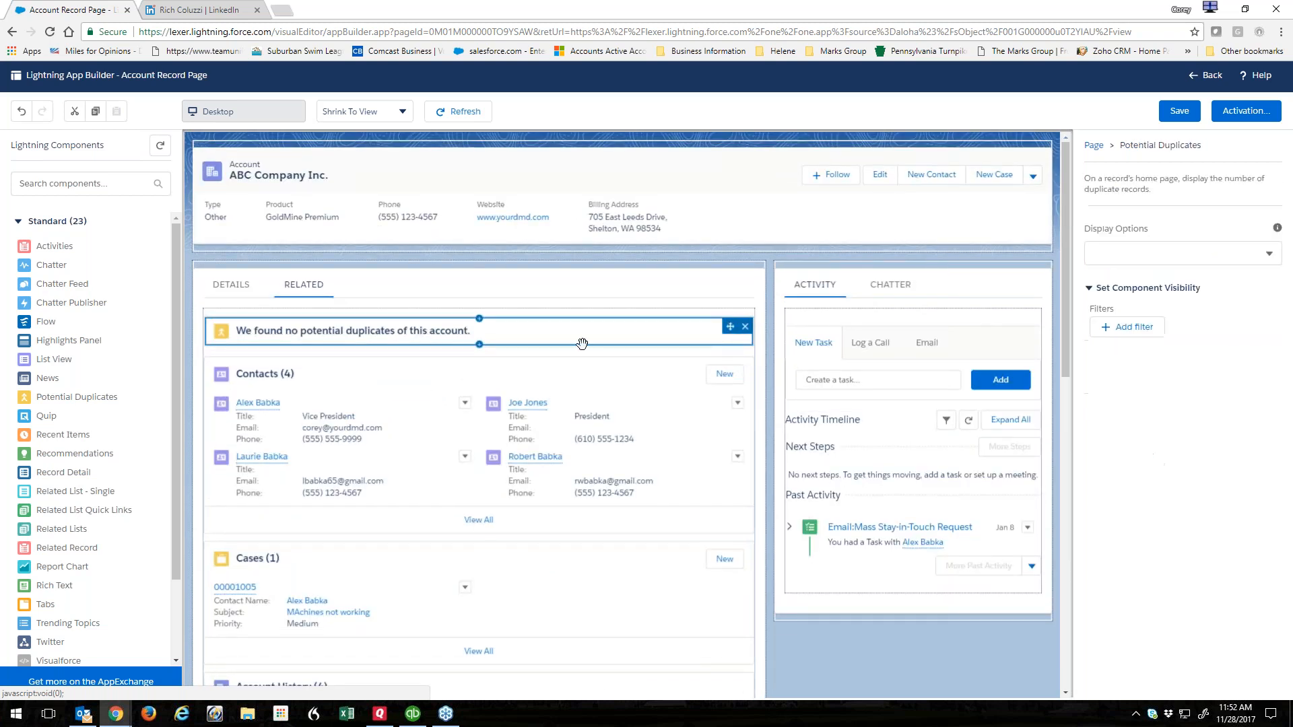
{"action": "left_click", "coordinate": [413, 410]}
{"action": "scroll", "coordinate": [440, 421], "scroll_direction": "down", "scroll_amount": 4}
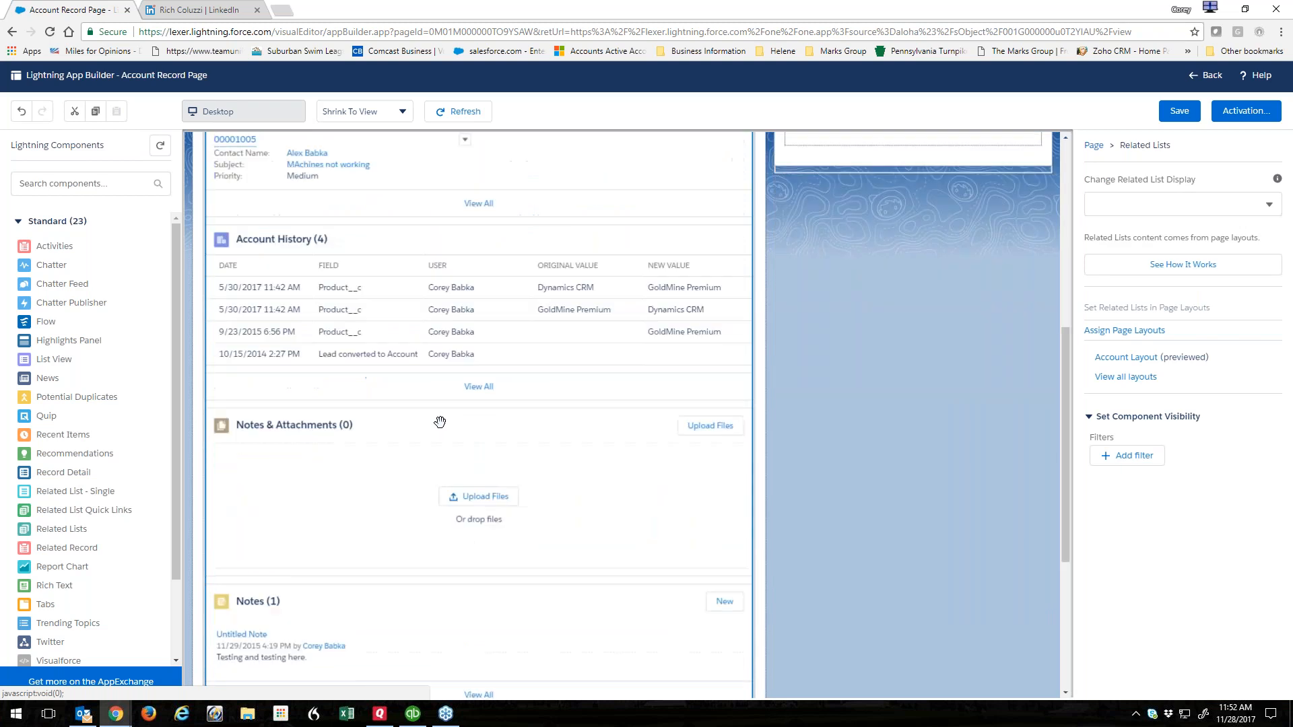
{"action": "scroll", "coordinate": [439, 422], "scroll_direction": "down", "scroll_amount": 2}
{"action": "scroll", "coordinate": [439, 419], "scroll_direction": "up", "scroll_amount": 9}
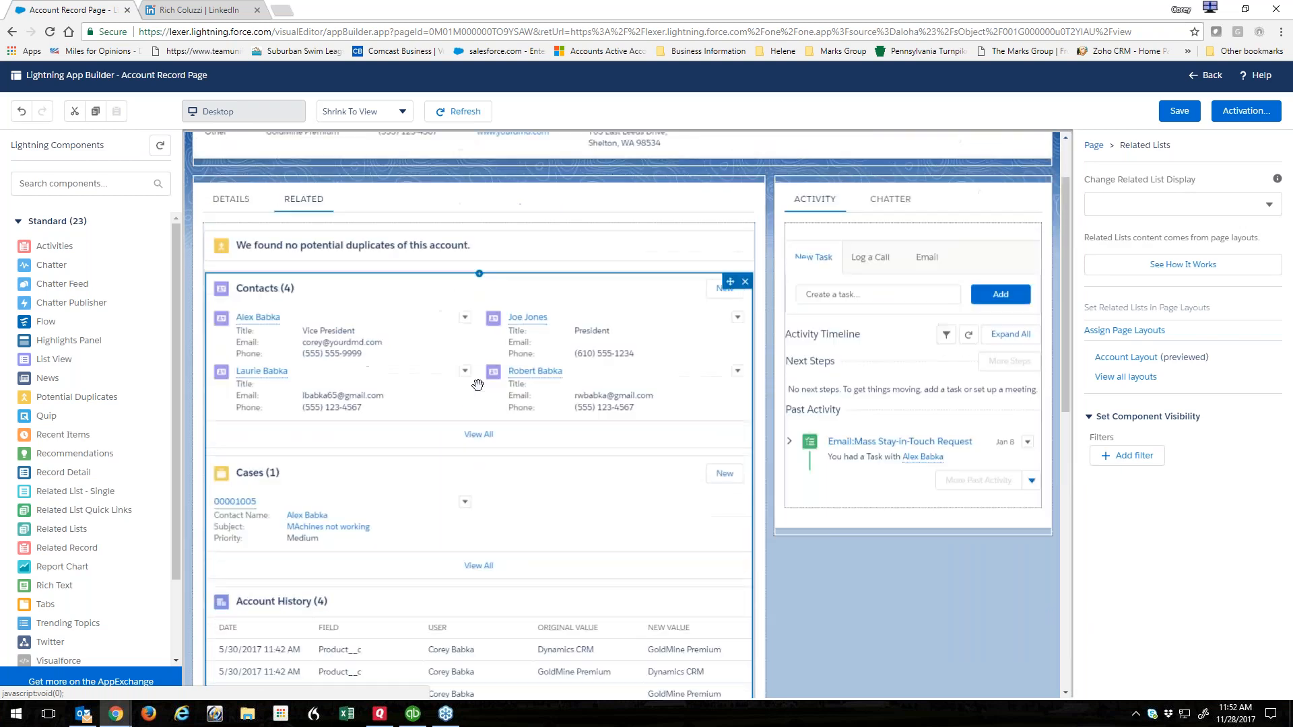
{"action": "left_click", "coordinate": [233, 200]}
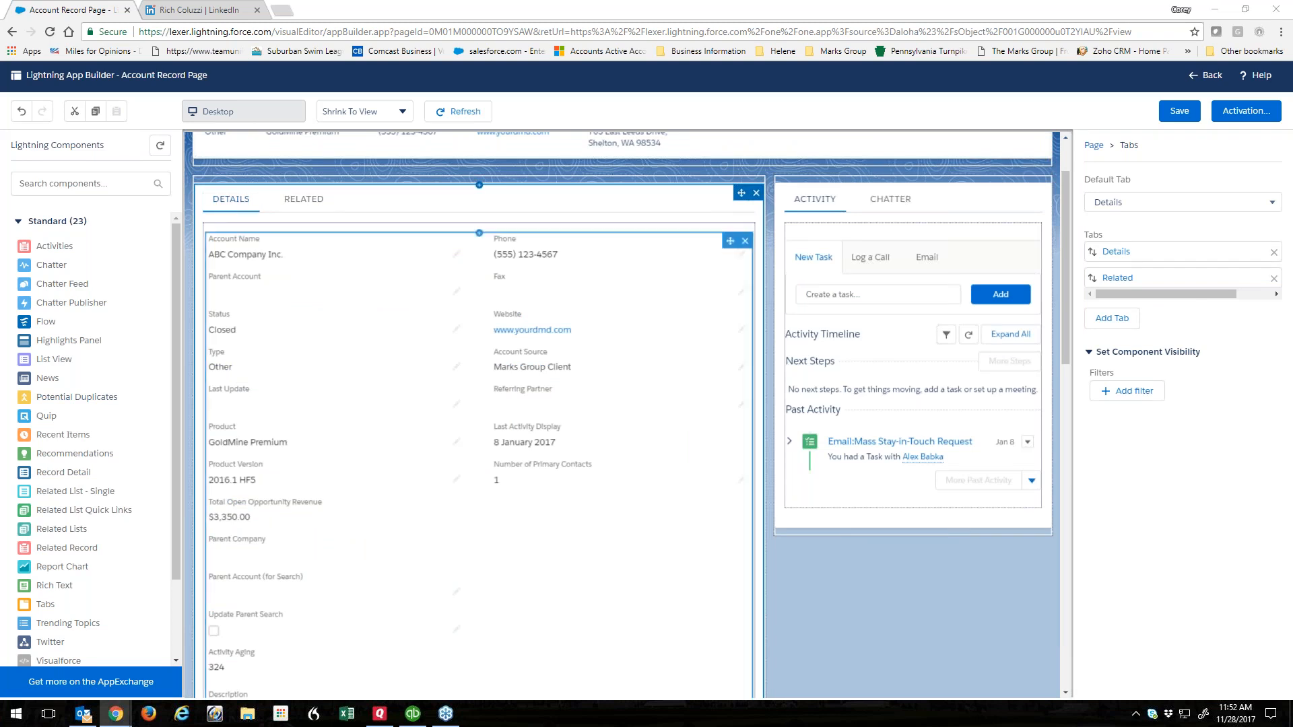
{"action": "left_click", "coordinate": [1180, 111]}
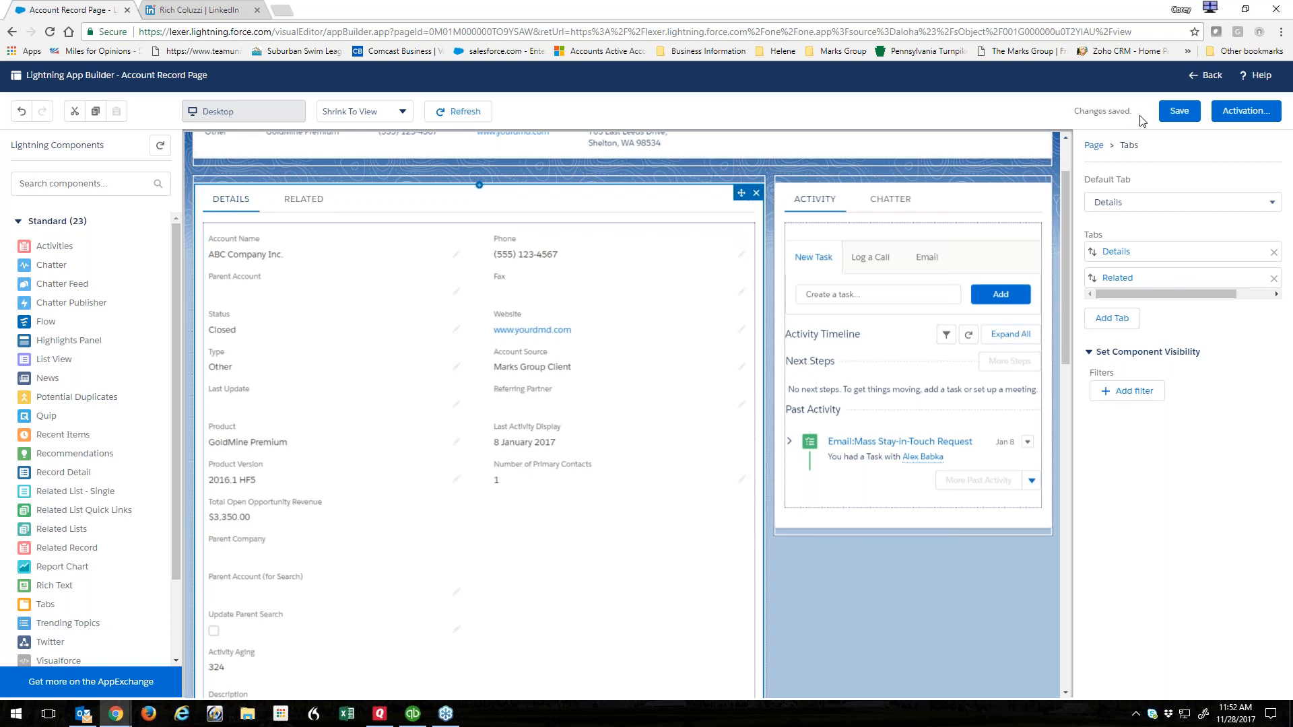
{"action": "left_click", "coordinate": [1244, 112]}
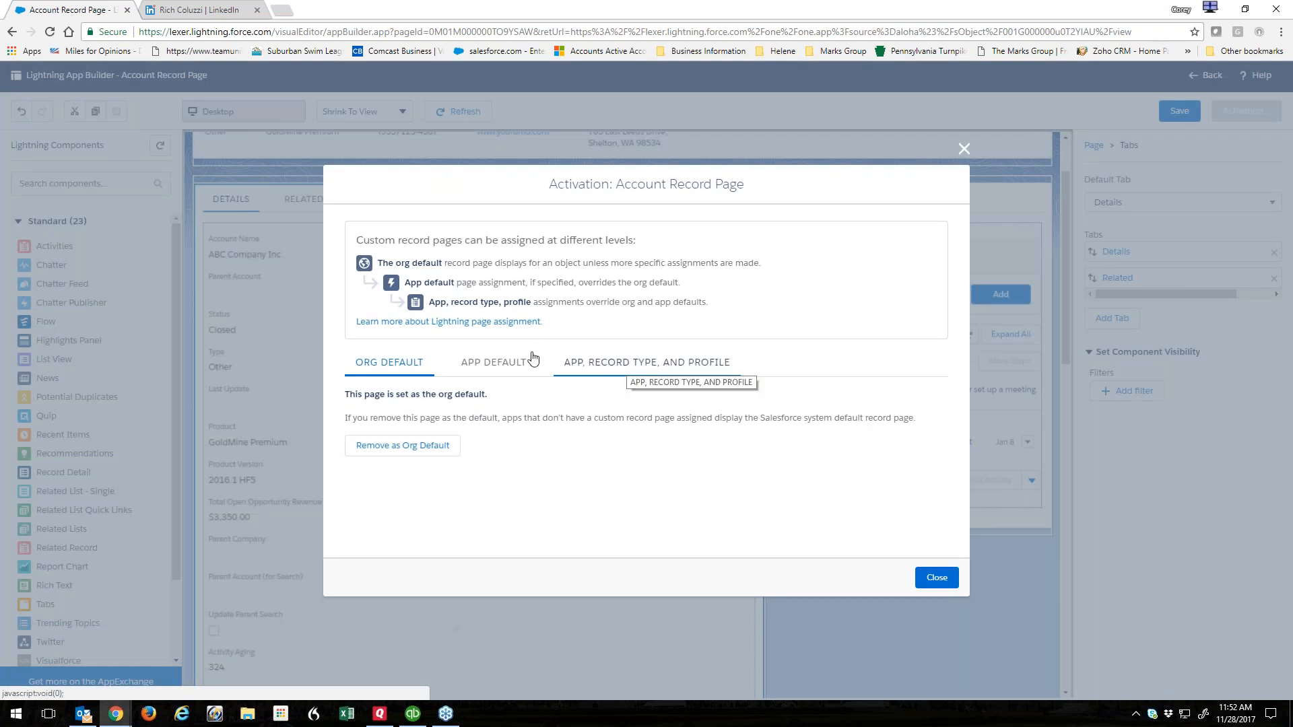
Review the App Default and Org Default assignments, then close the Activation dialog.
{"action": "left_click", "coordinate": [486, 370]}
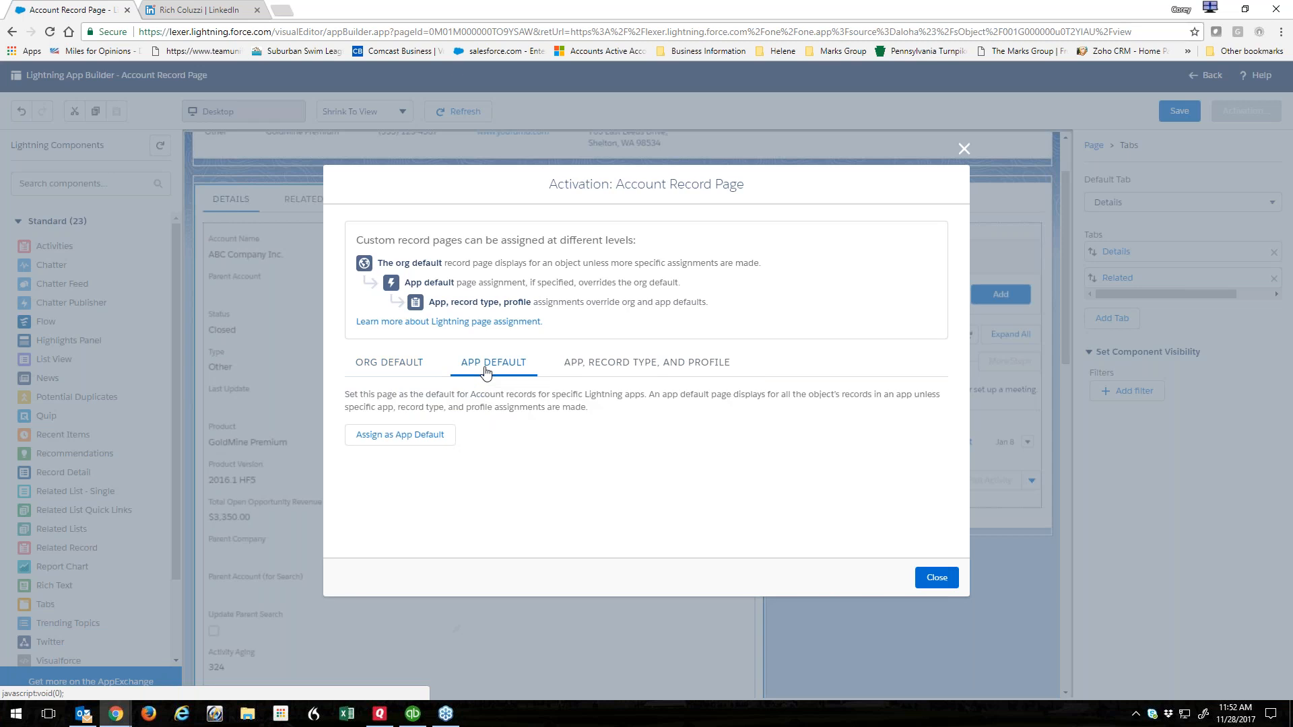
{"action": "left_click", "coordinate": [404, 367]}
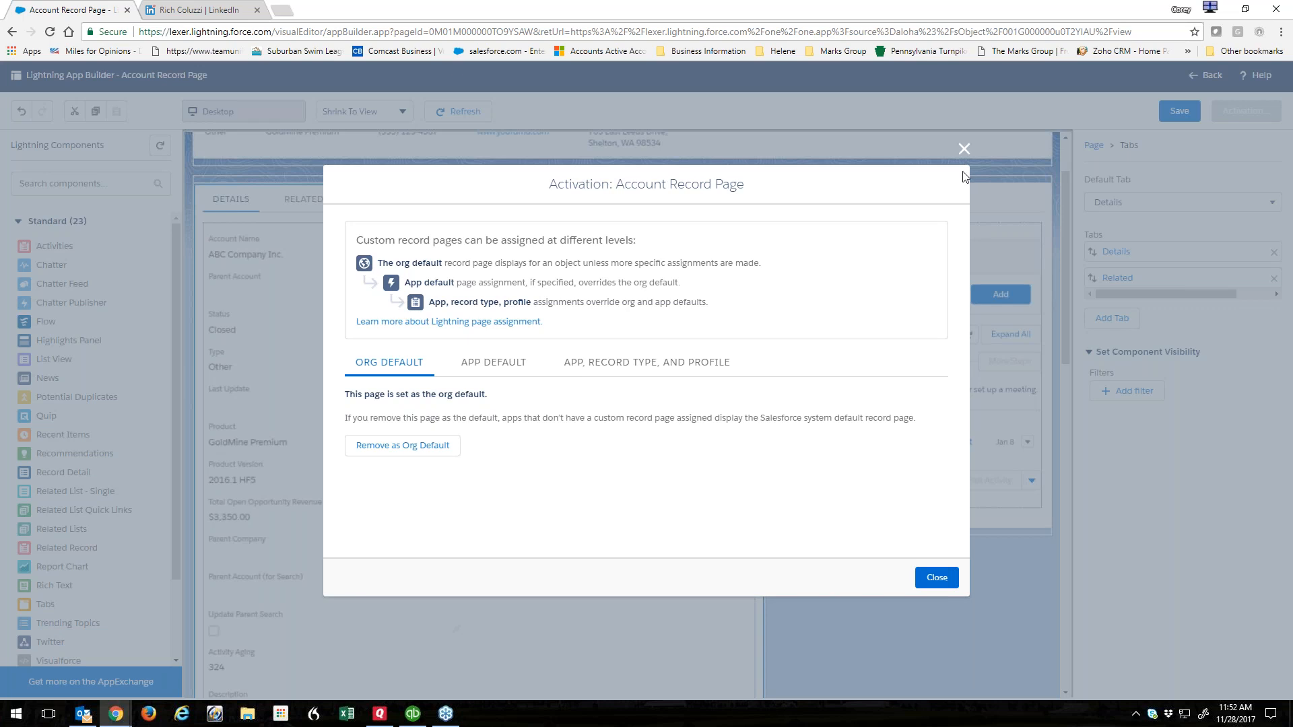
{"action": "left_click", "coordinate": [964, 148]}
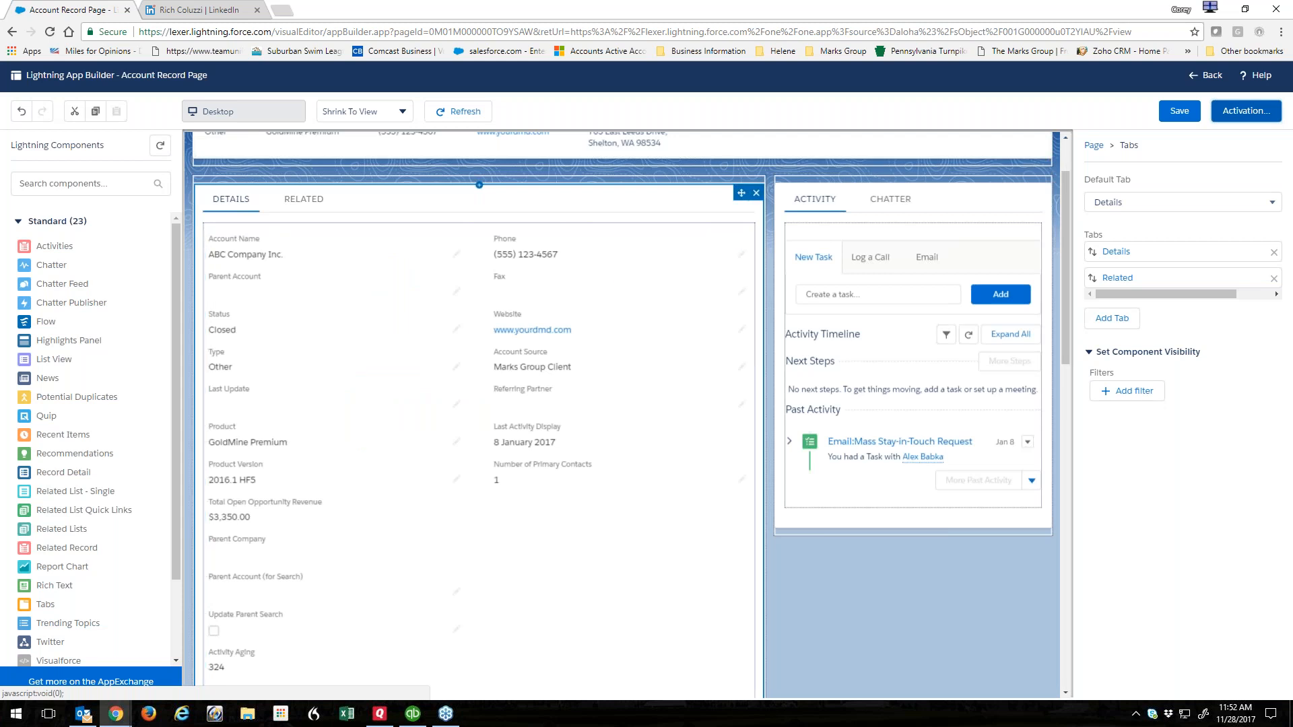
Place the Related List Quick Links component on the canvas above the Details and Related tabs.
{"action": "scroll", "coordinate": [1071, 372], "scroll_direction": "up", "scroll_amount": 1}
{"action": "scroll", "coordinate": [1071, 372], "scroll_direction": "up", "scroll_amount": 2}
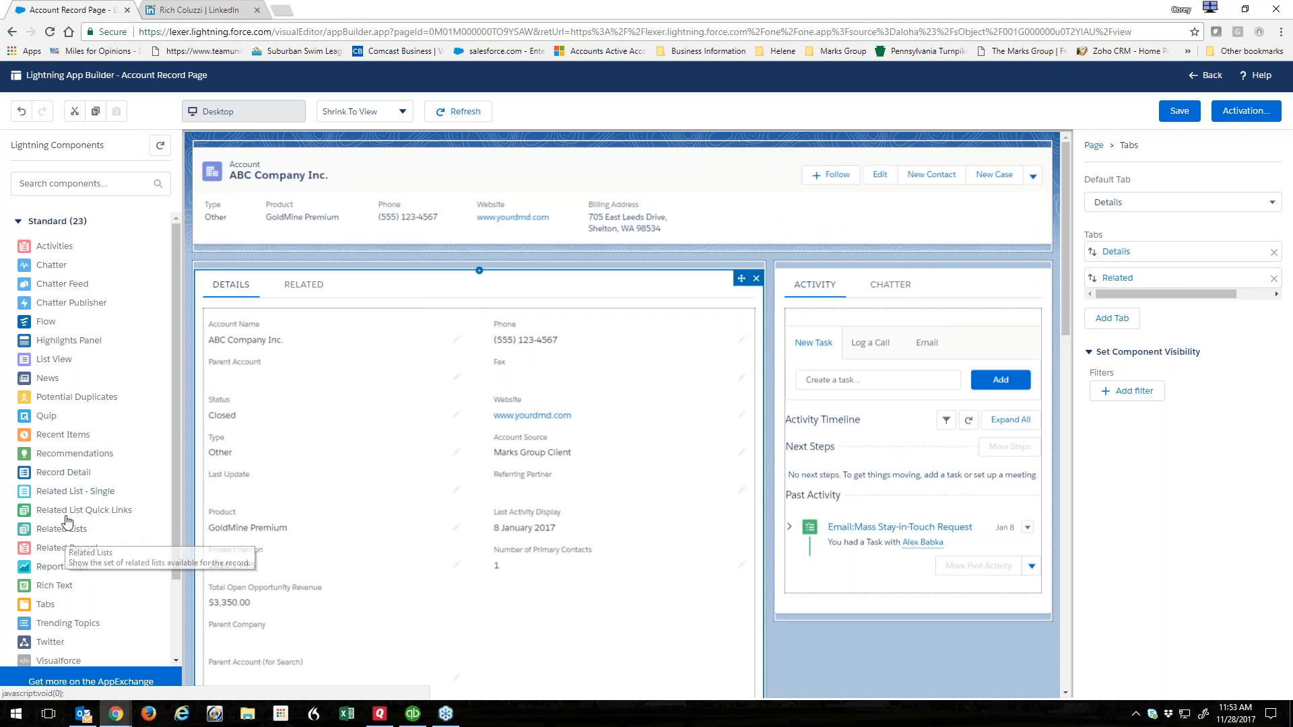
{"action": "left_click_drag", "start_coordinate": [64, 512], "coordinate": [273, 283]}
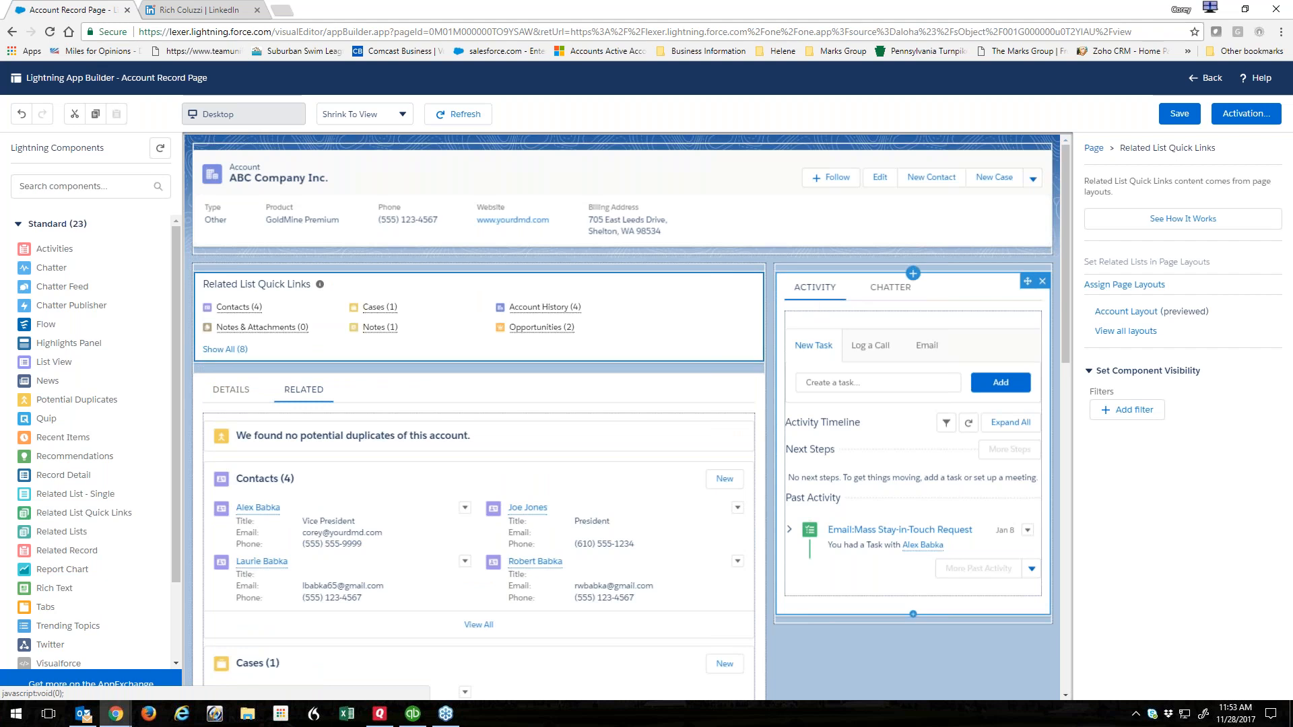
{"action": "left_click", "coordinate": [974, 316]}
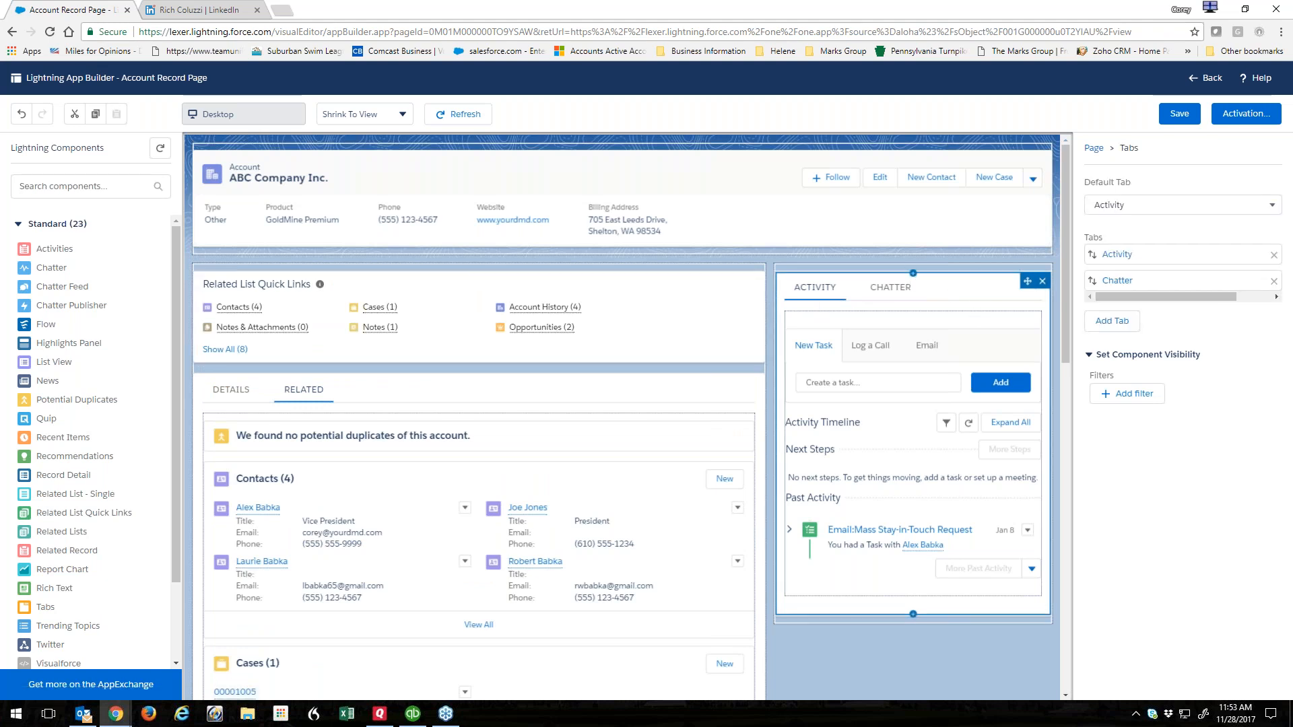
{"action": "left_click", "coordinate": [660, 289]}
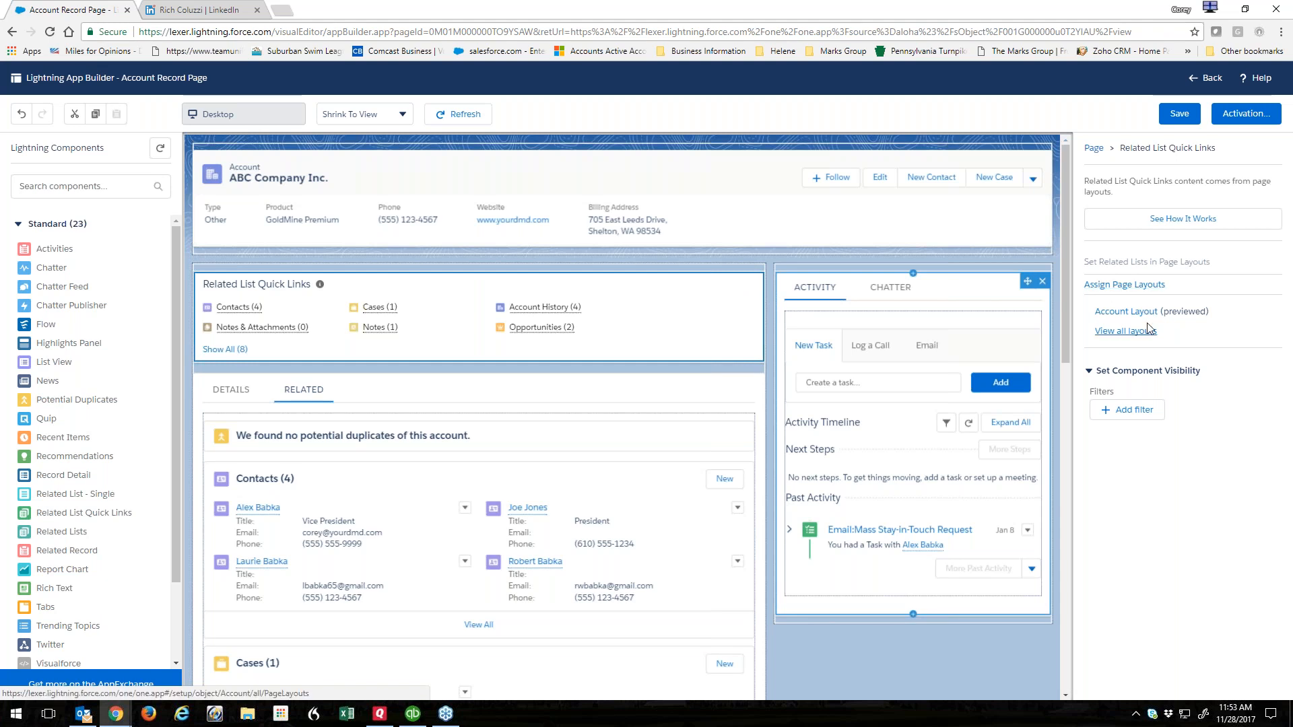
Discard an empty visibility filter on the quick links component and close the LinkedIn browser tab.
{"action": "left_click", "coordinate": [1107, 412]}
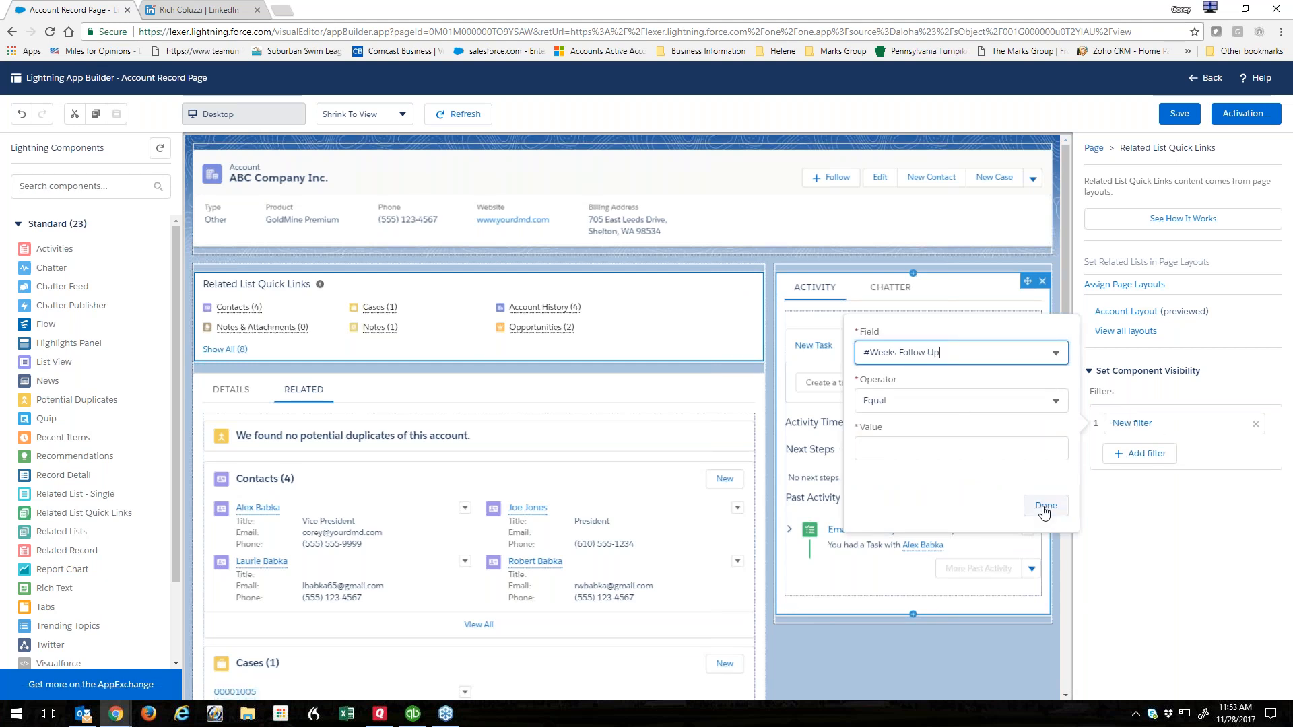
{"action": "left_click", "coordinate": [1045, 505]}
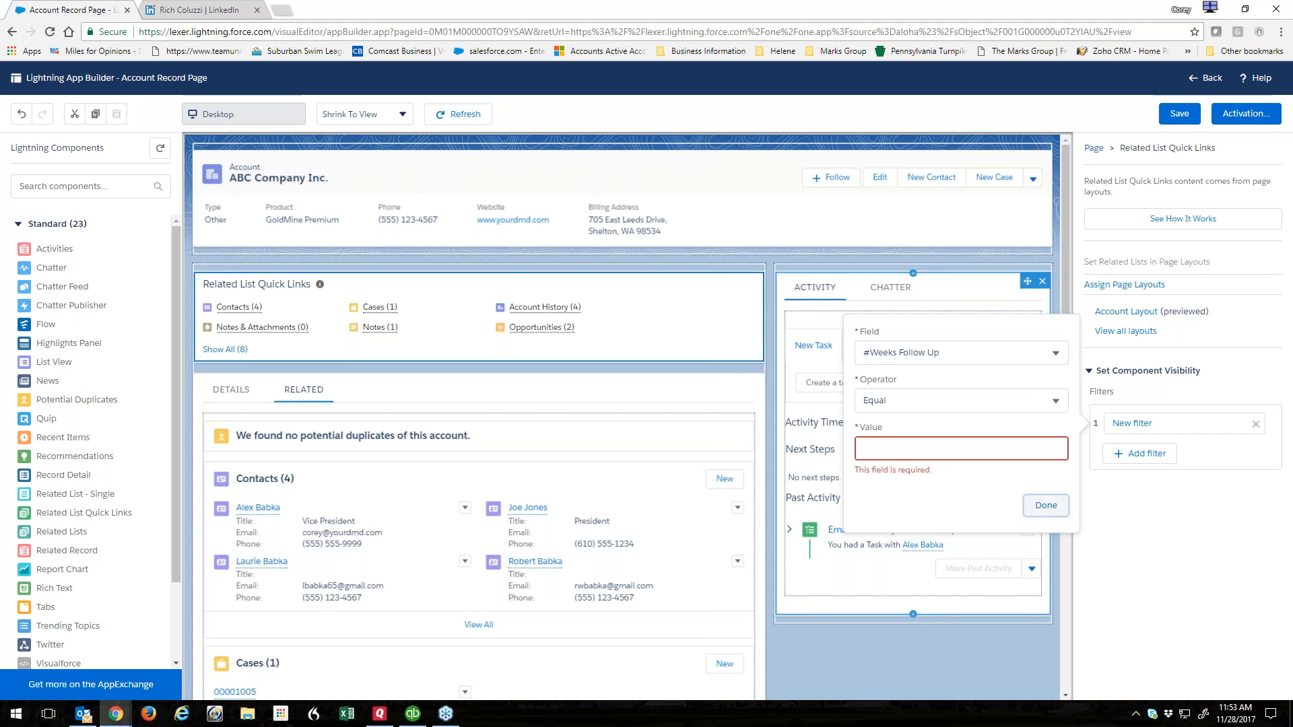
{"action": "left_click", "coordinate": [1100, 372]}
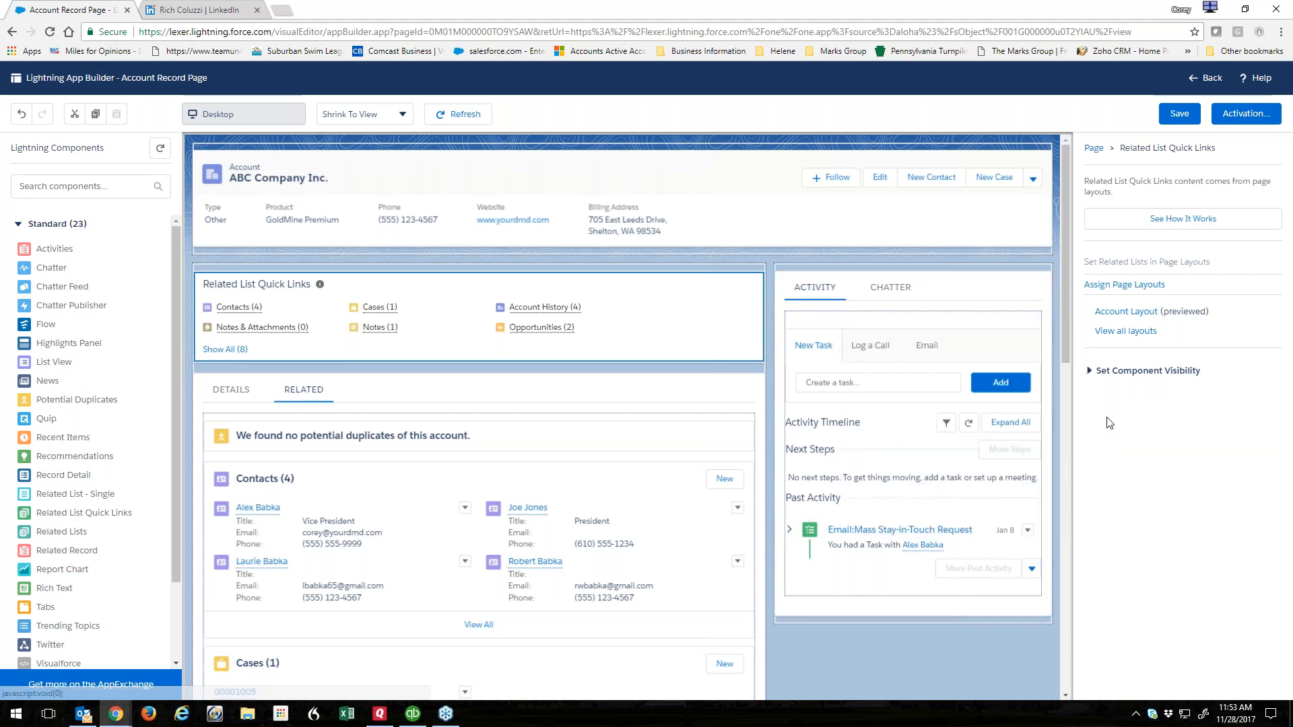
{"action": "left_click", "coordinate": [1098, 372]}
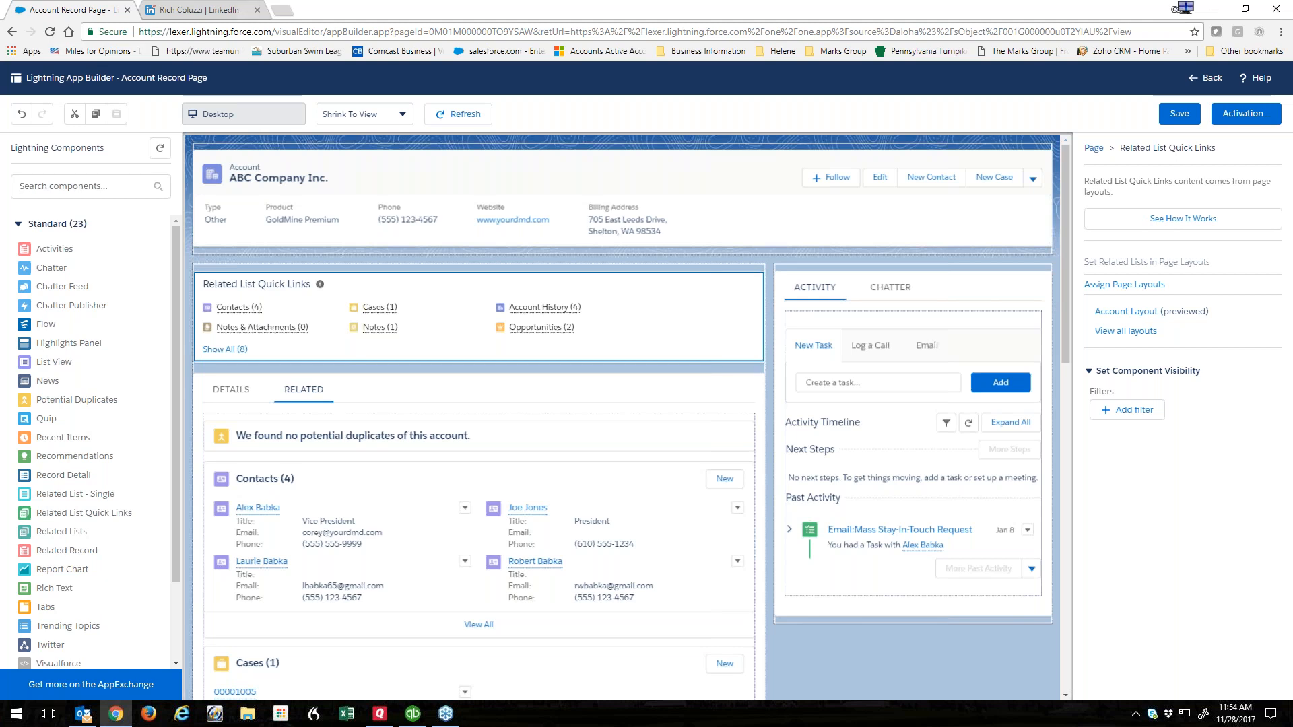
{"action": "left_click", "coordinate": [256, 10]}
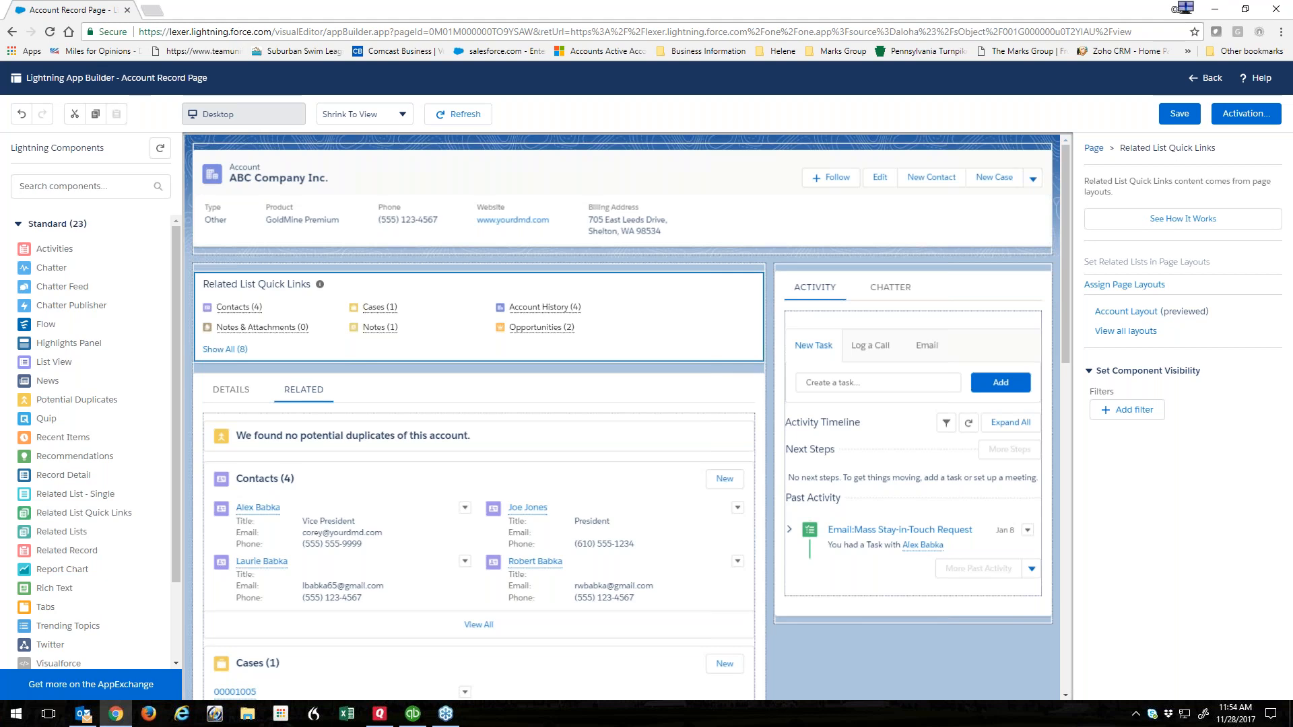